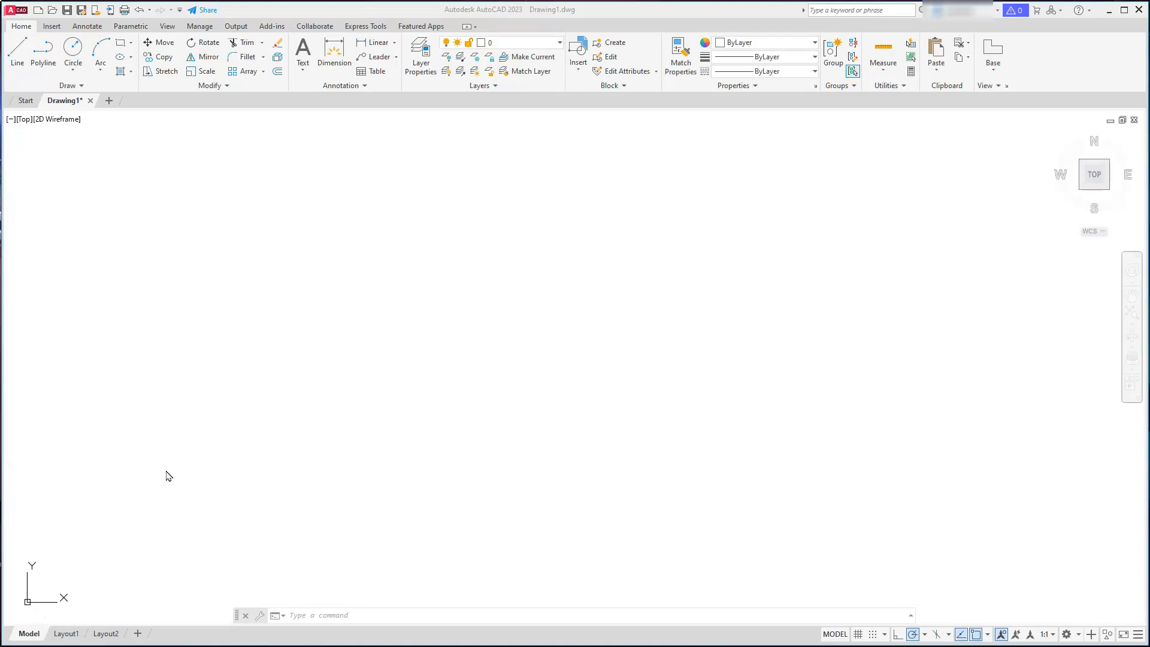
Step: Draw a rectangle 144 units wide and 12 units high as the base of the part
left_click(180, 472)
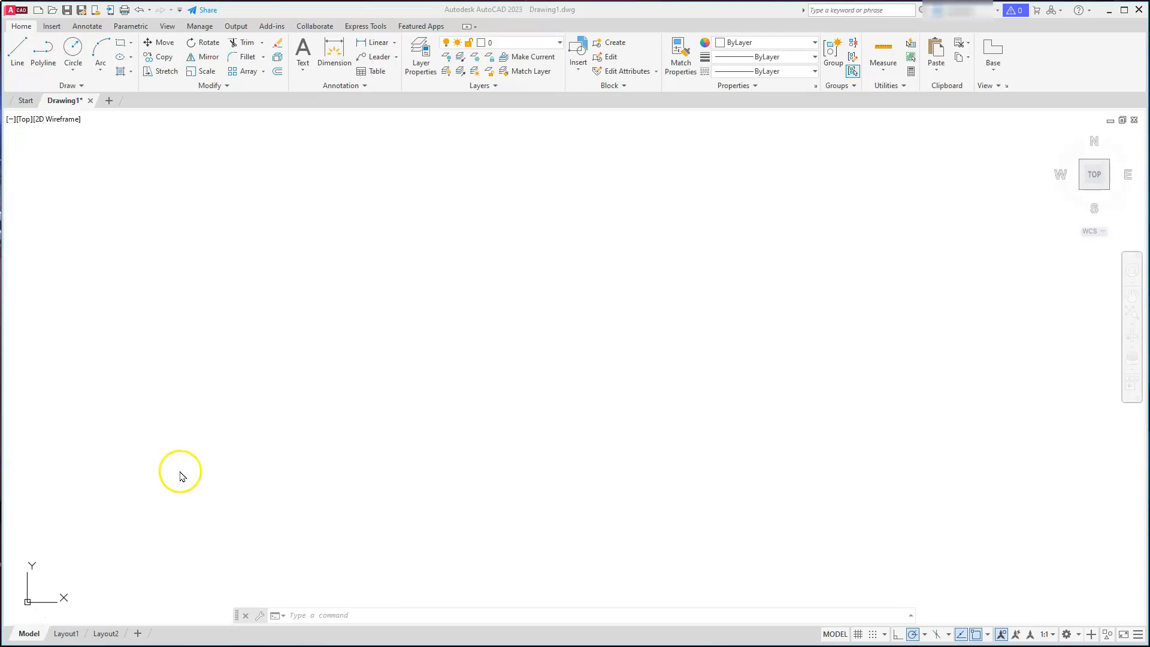
left_click(121, 45)
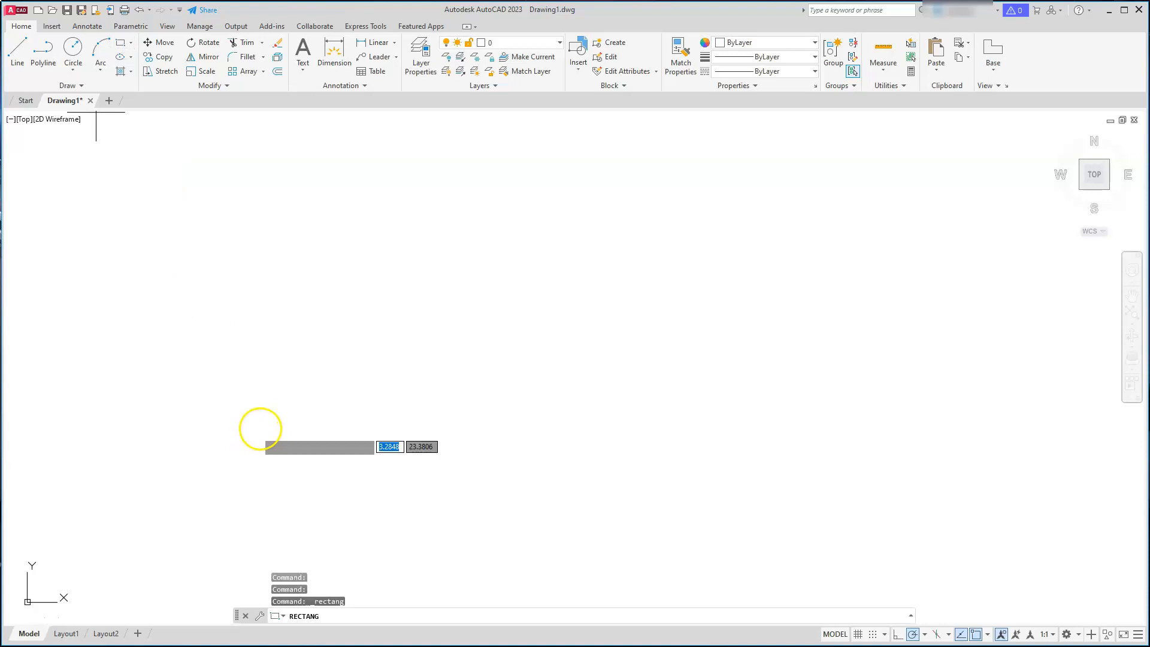
left_click(289, 455)
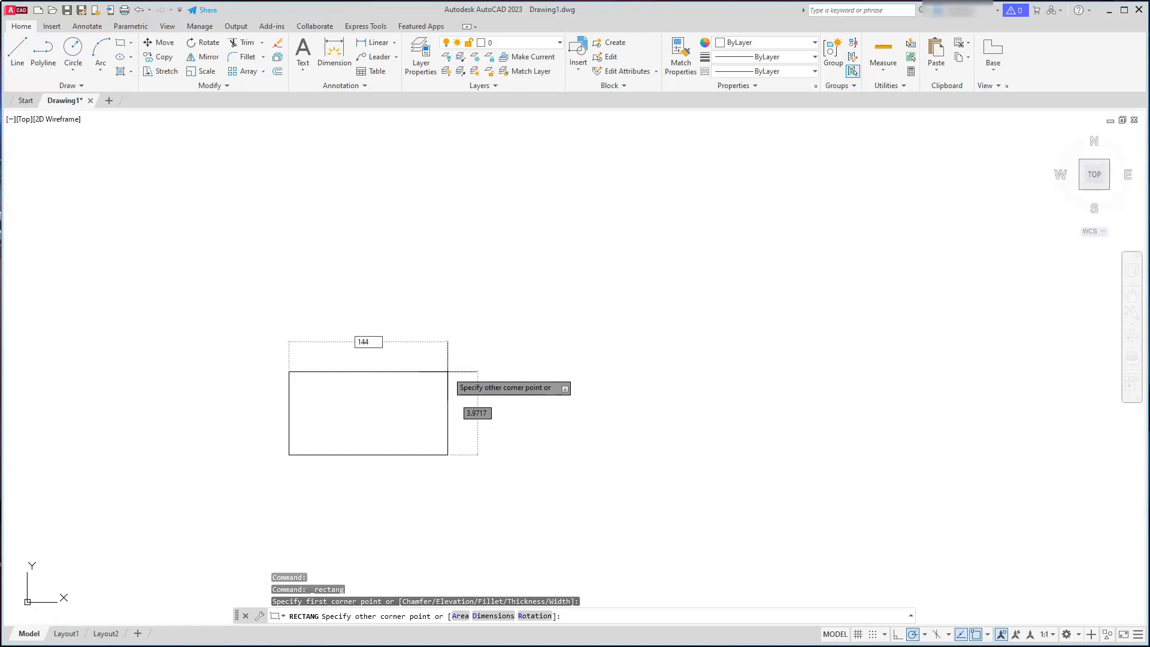
key("Tab")
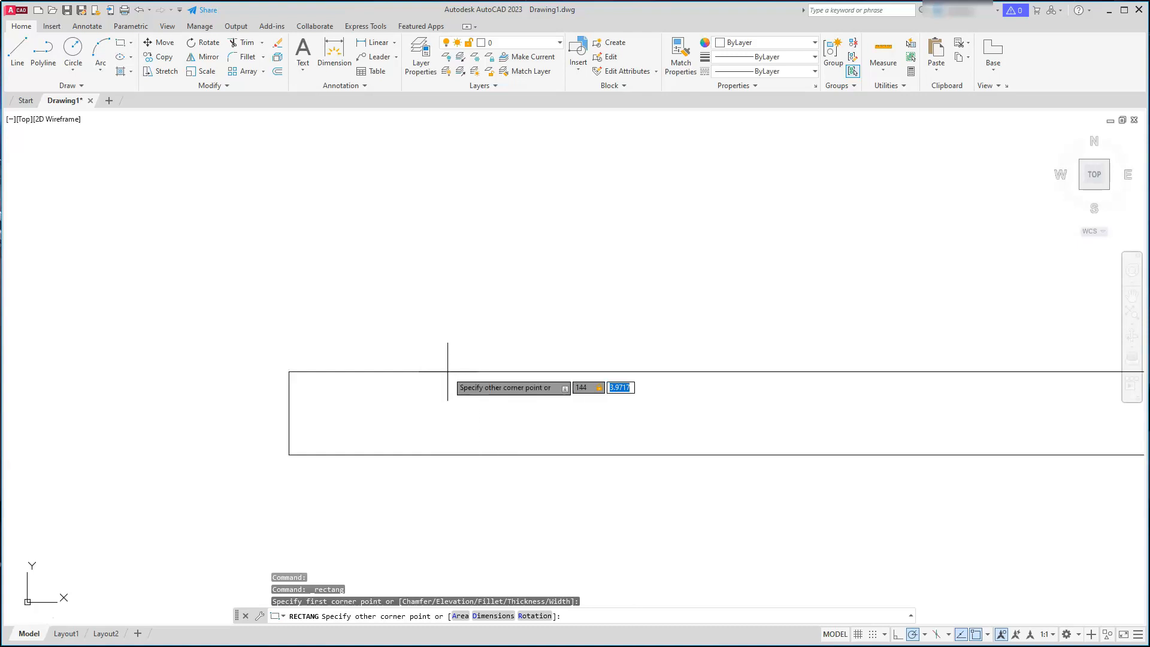
type("12")
key("Return")
Step: Explode the base rectangle into separate lines
scroll(448, 359, "down", 4)
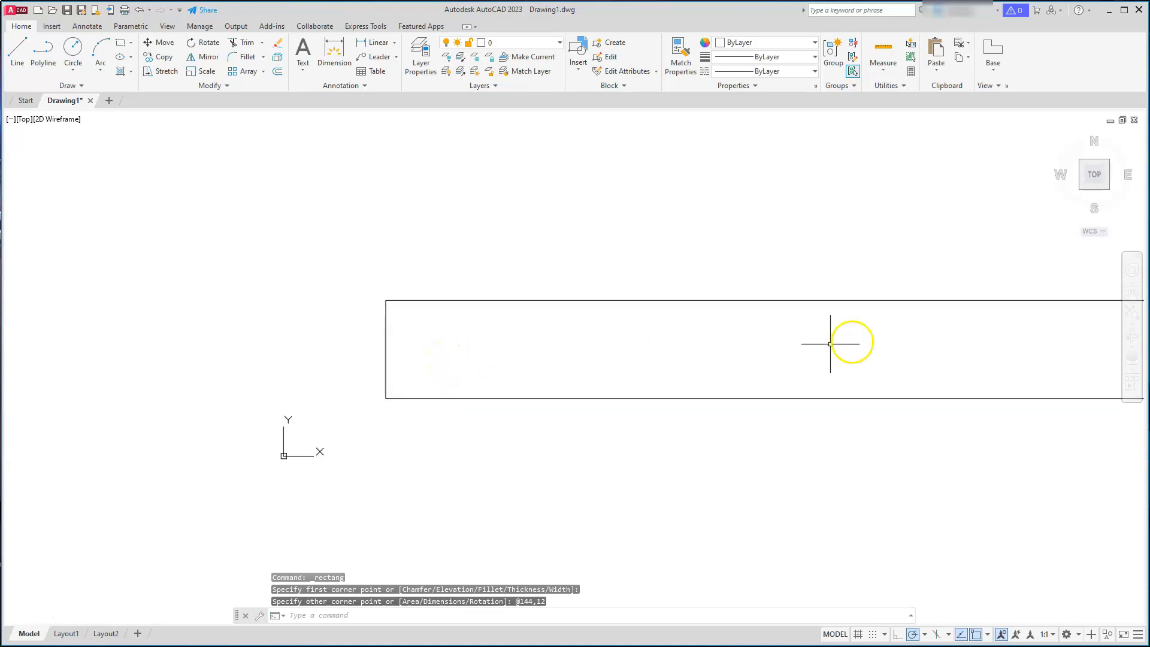
left_click(1130, 315)
scroll(625, 357, "down", 5)
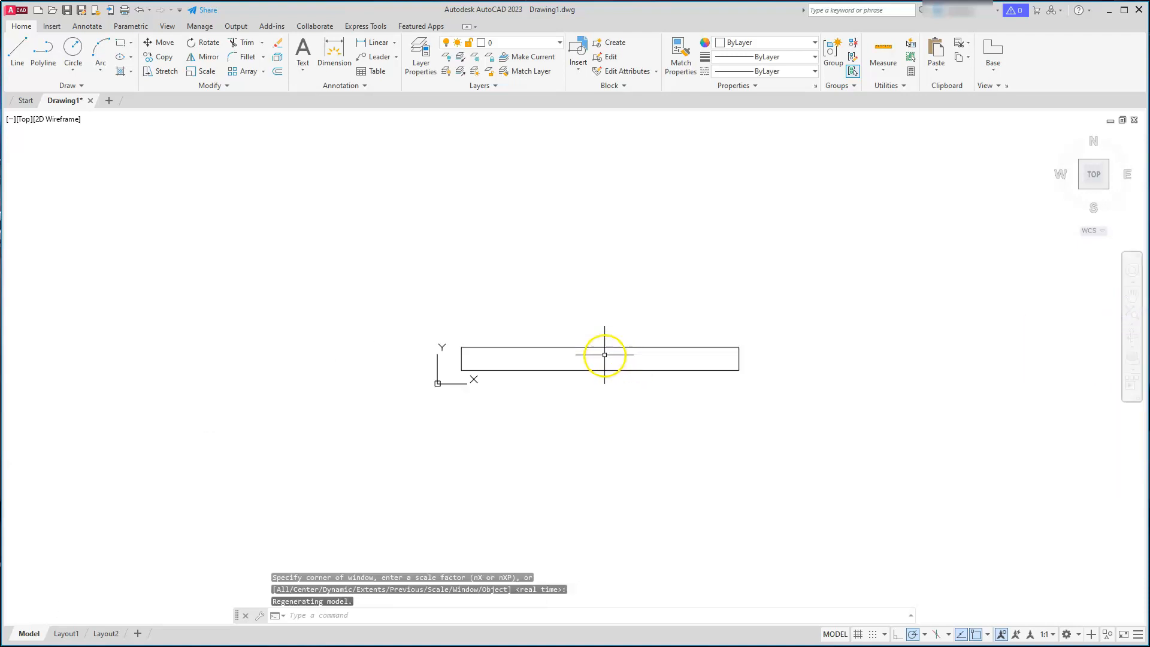
scroll(517, 377, "up", 2)
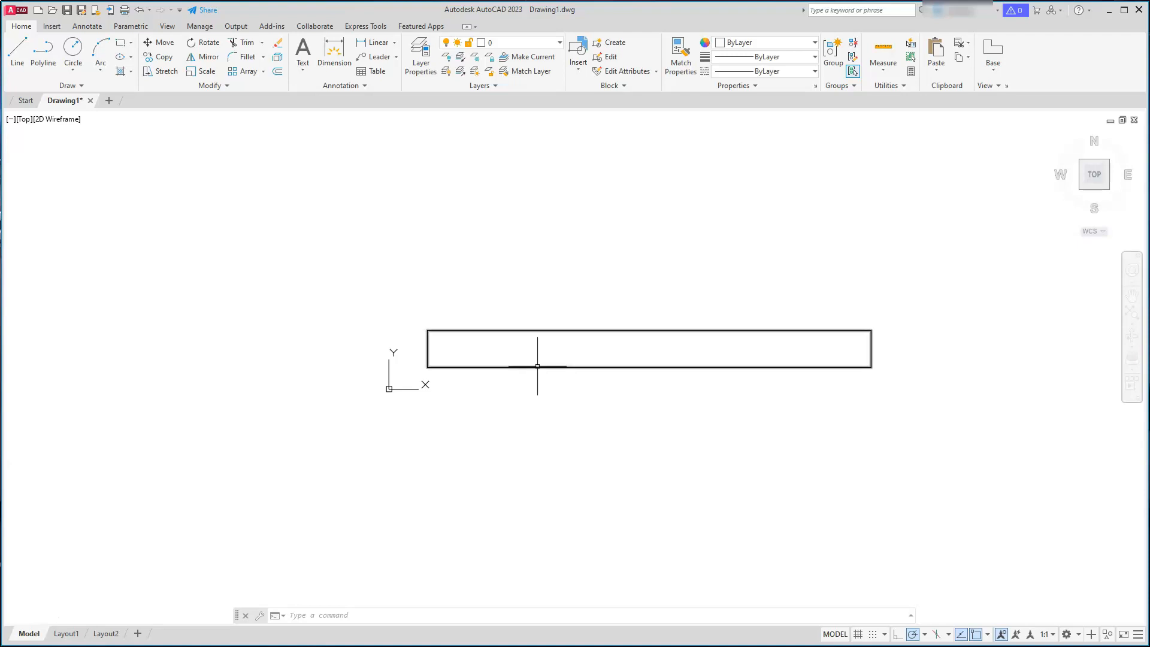
left_click(537, 366)
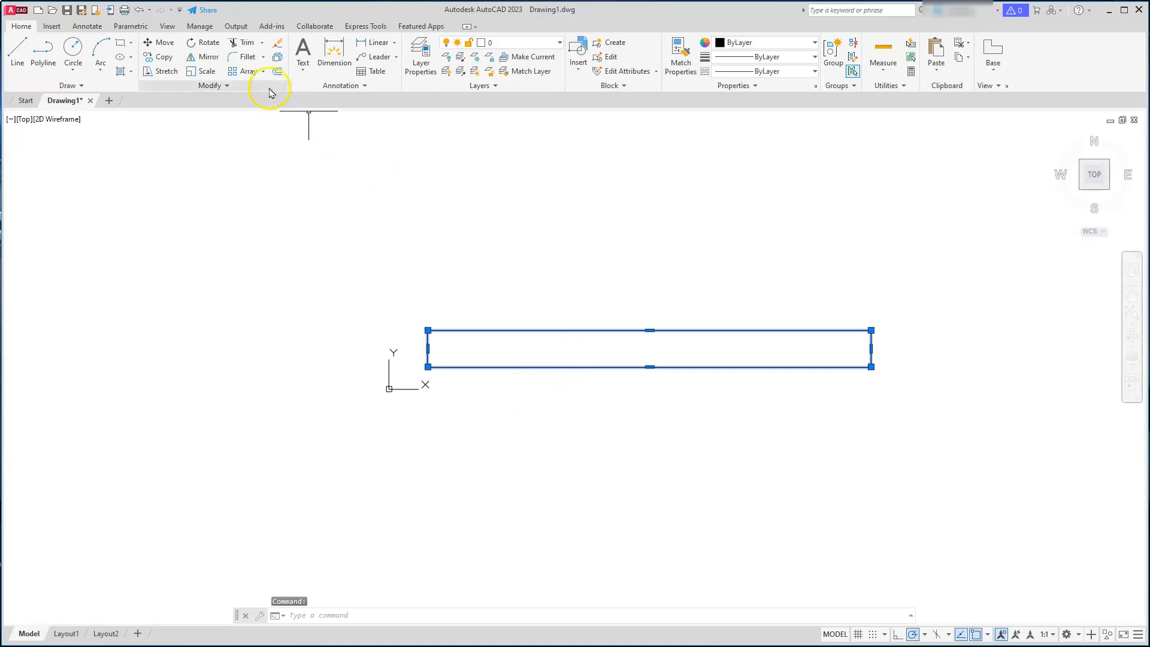
left_click(277, 58)
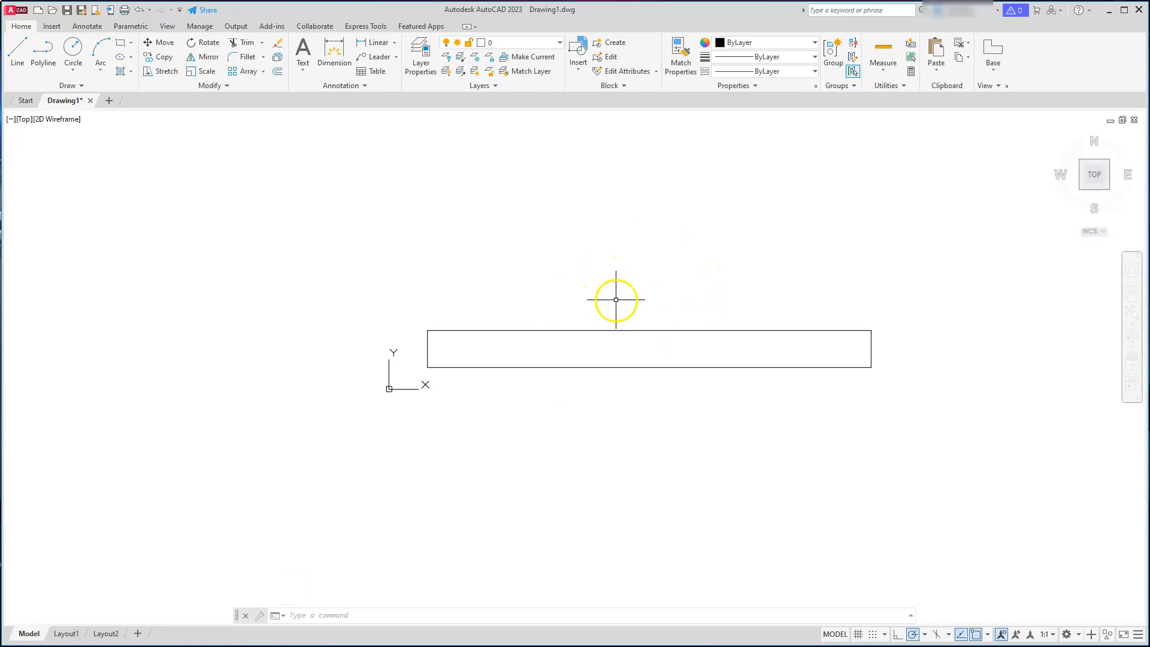
Step: Draw a circle of diameter 60 centred 38 units directly above the midpoint of the rectangle's bottom edge
left_click(73, 70)
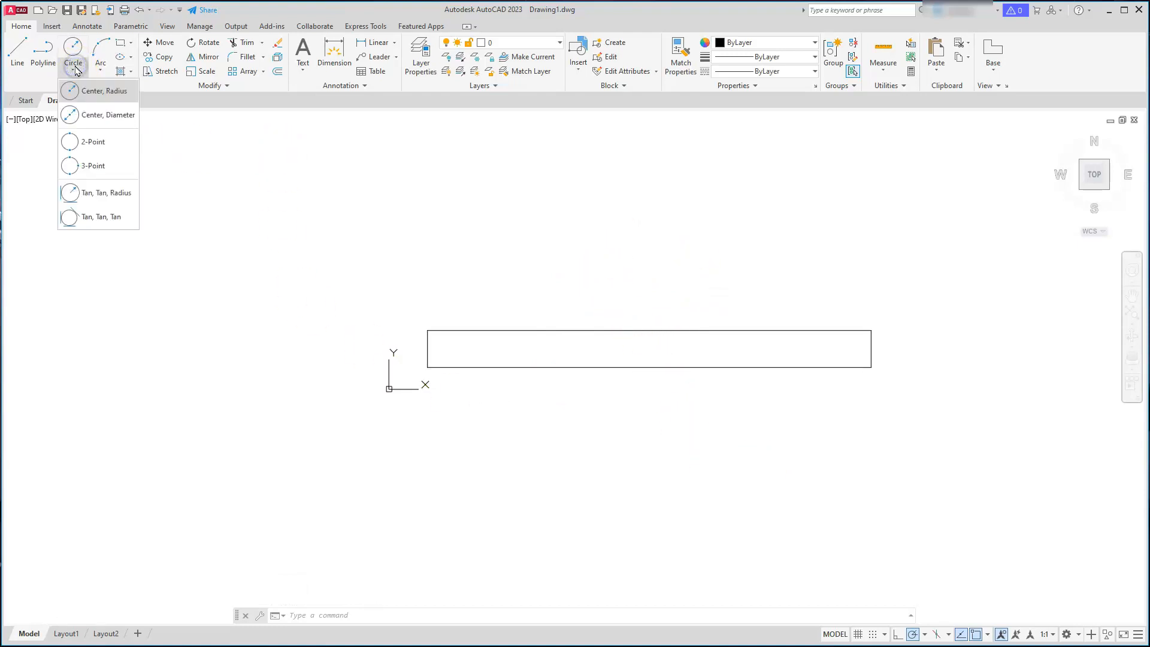
left_click(84, 115)
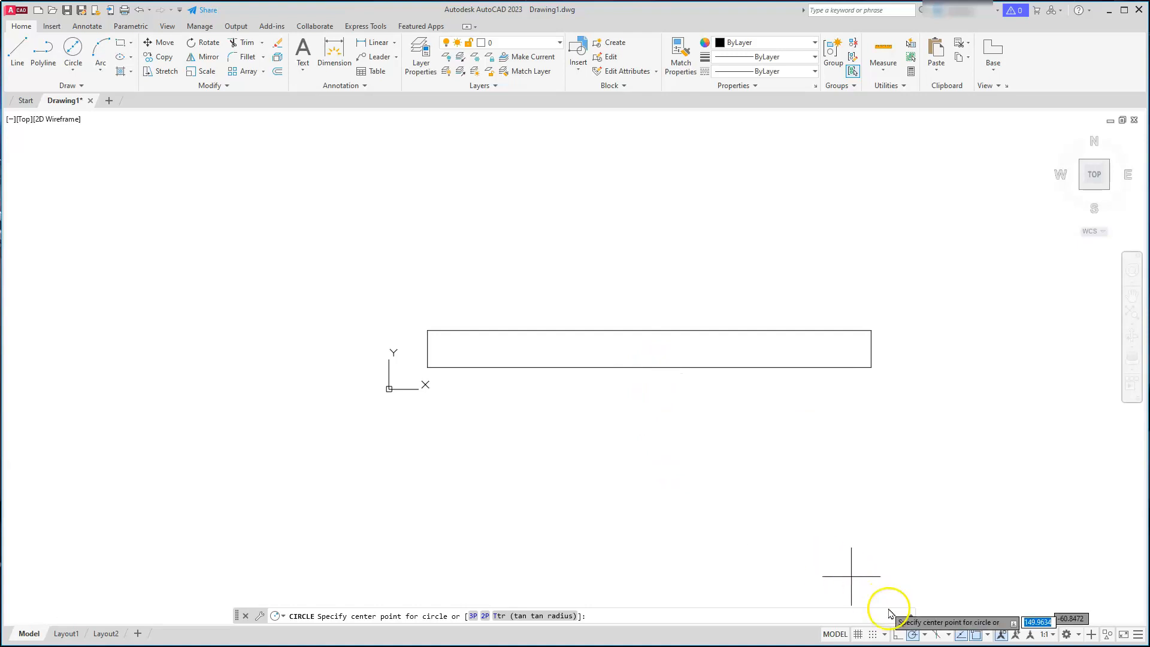
left_click(987, 638)
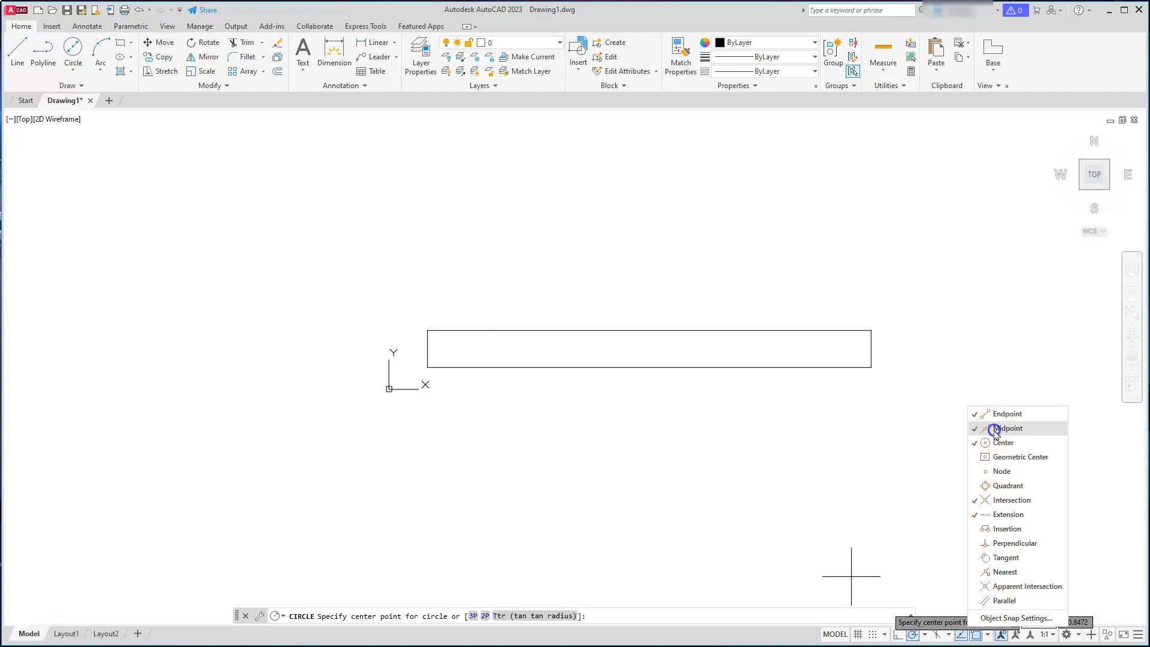
left_click(982, 442)
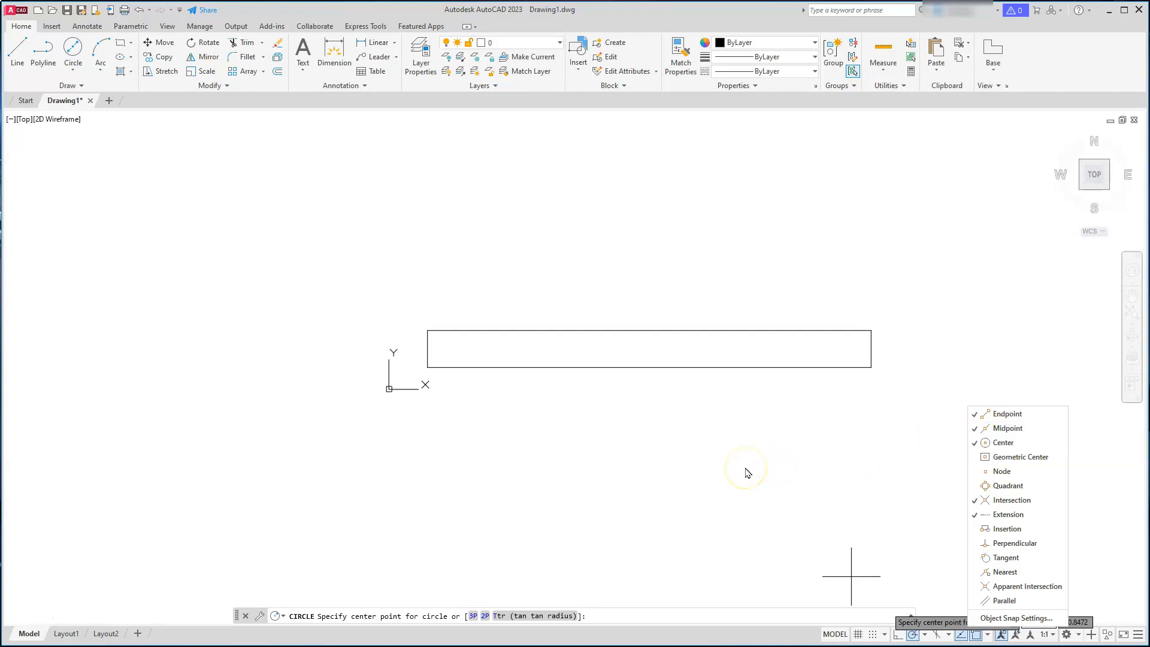
left_click(742, 470)
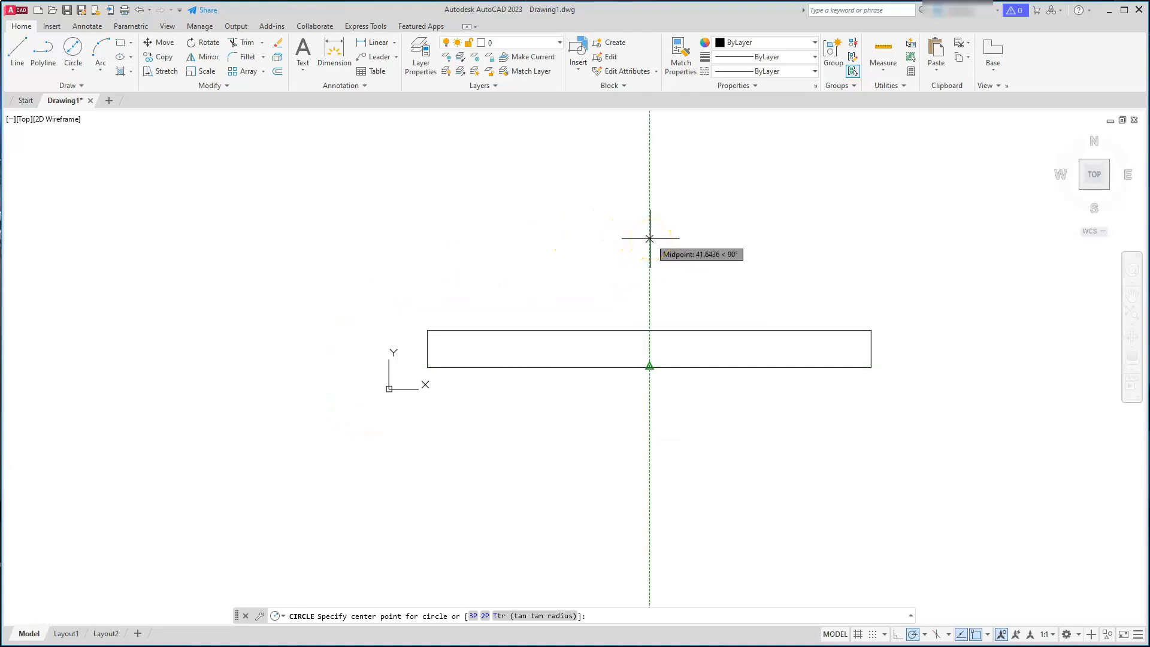
type("38")
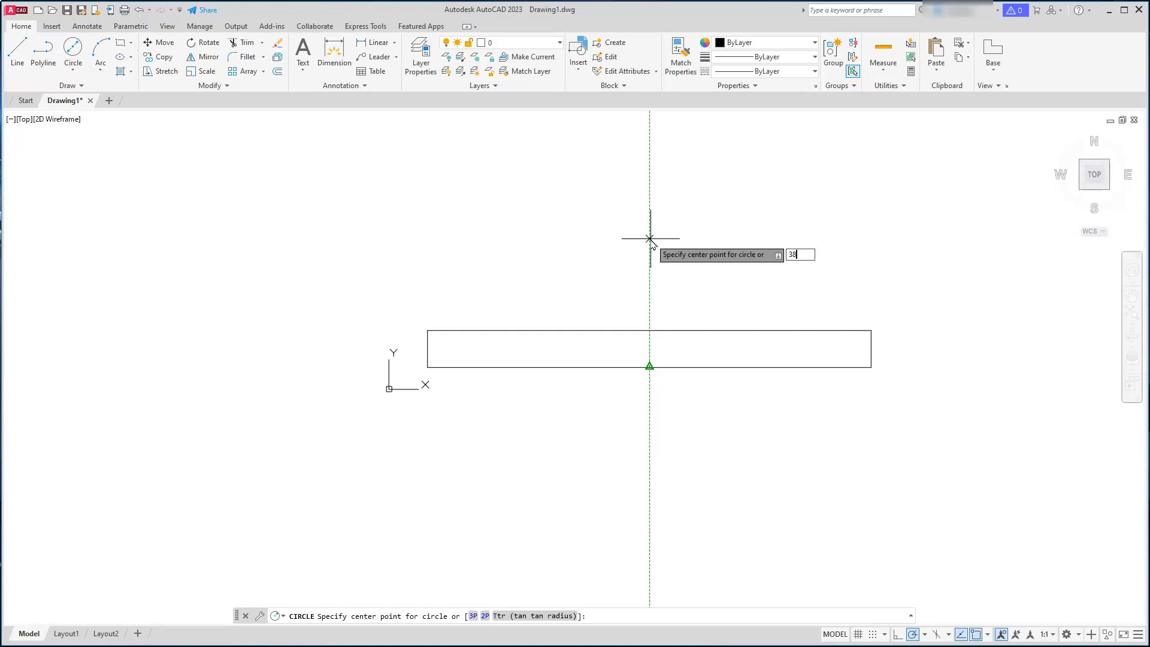
key("Return")
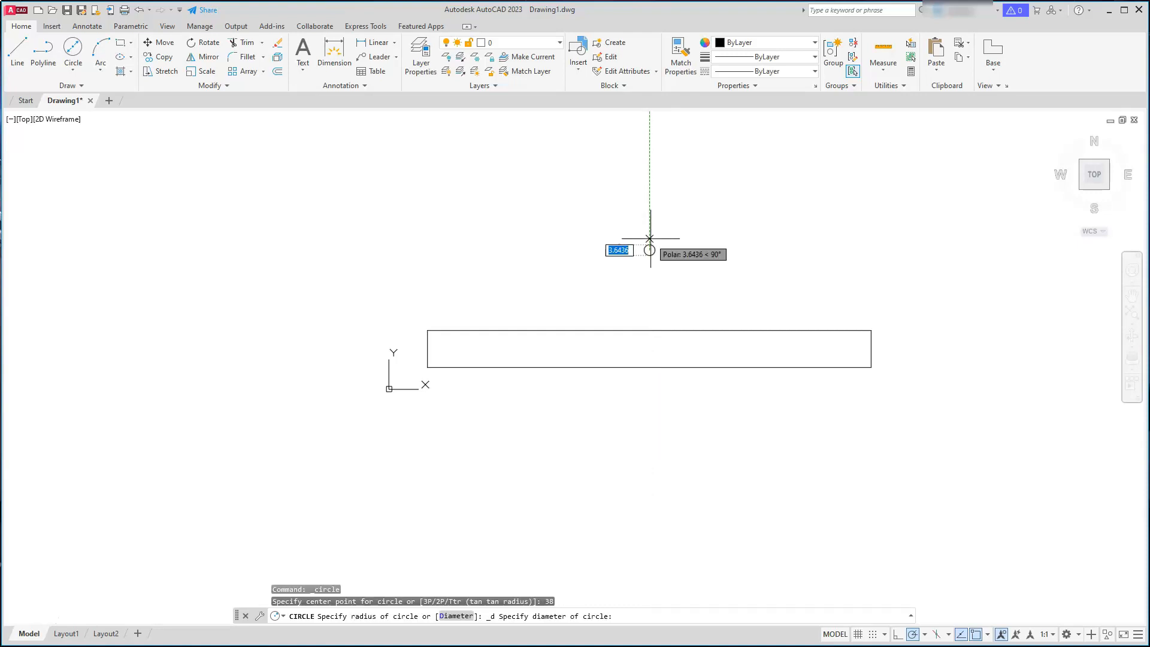
type("6")
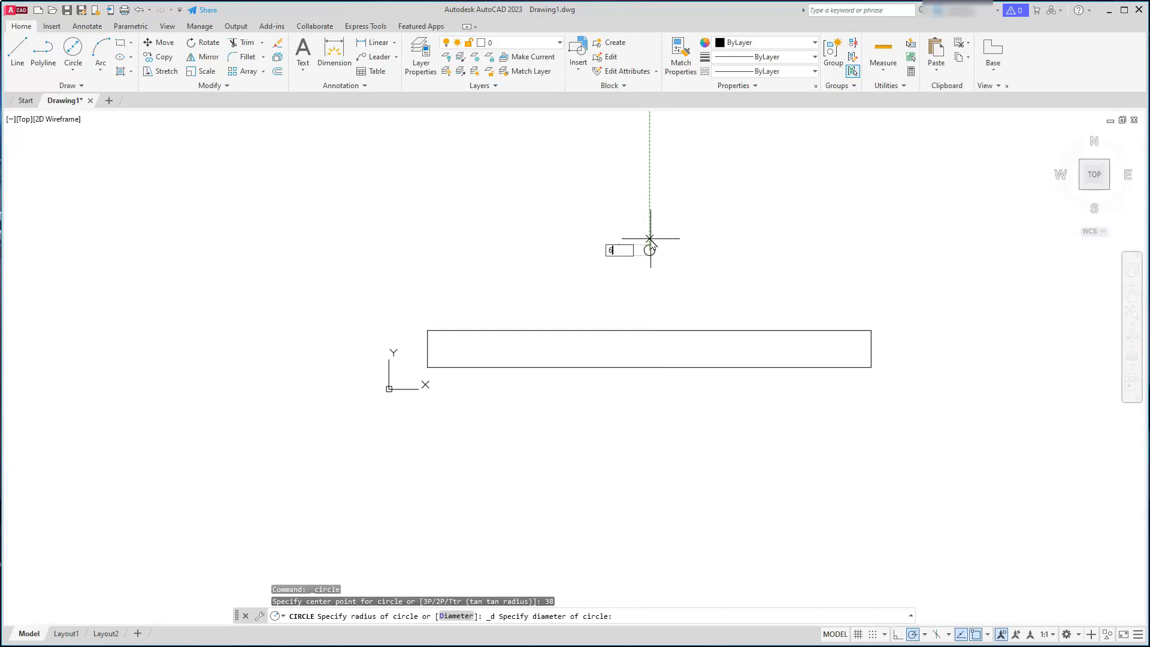
type("0")
key("Return")
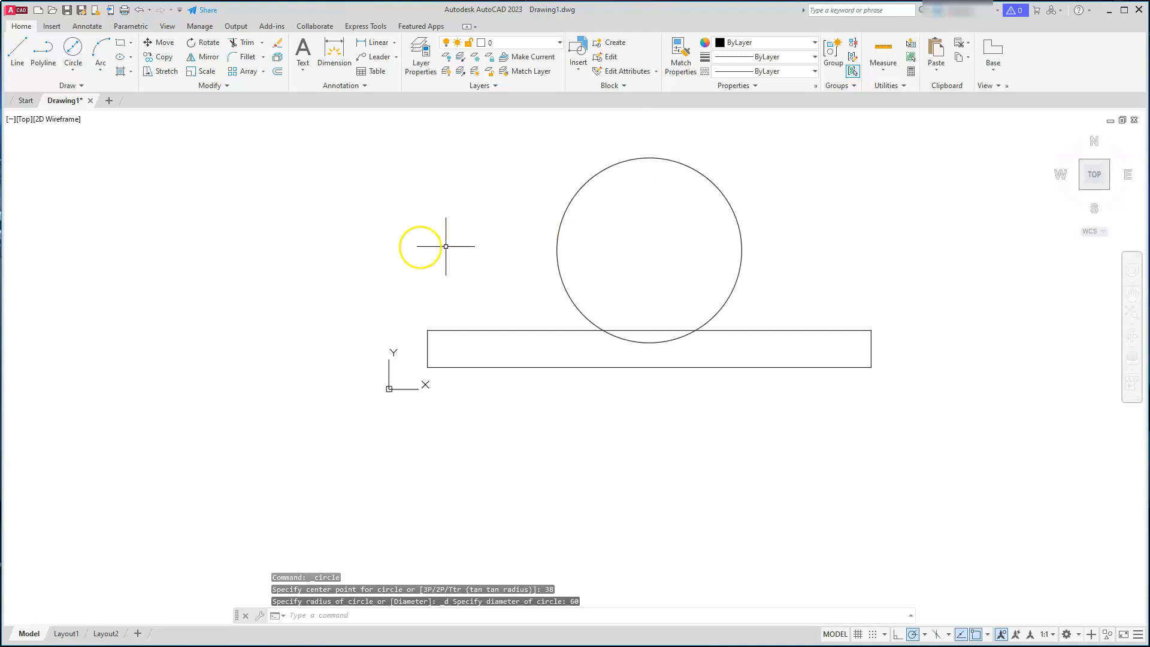
Step: Draw a concentric circle of diameter 36 inside the 60-diameter circle
left_click(71, 49)
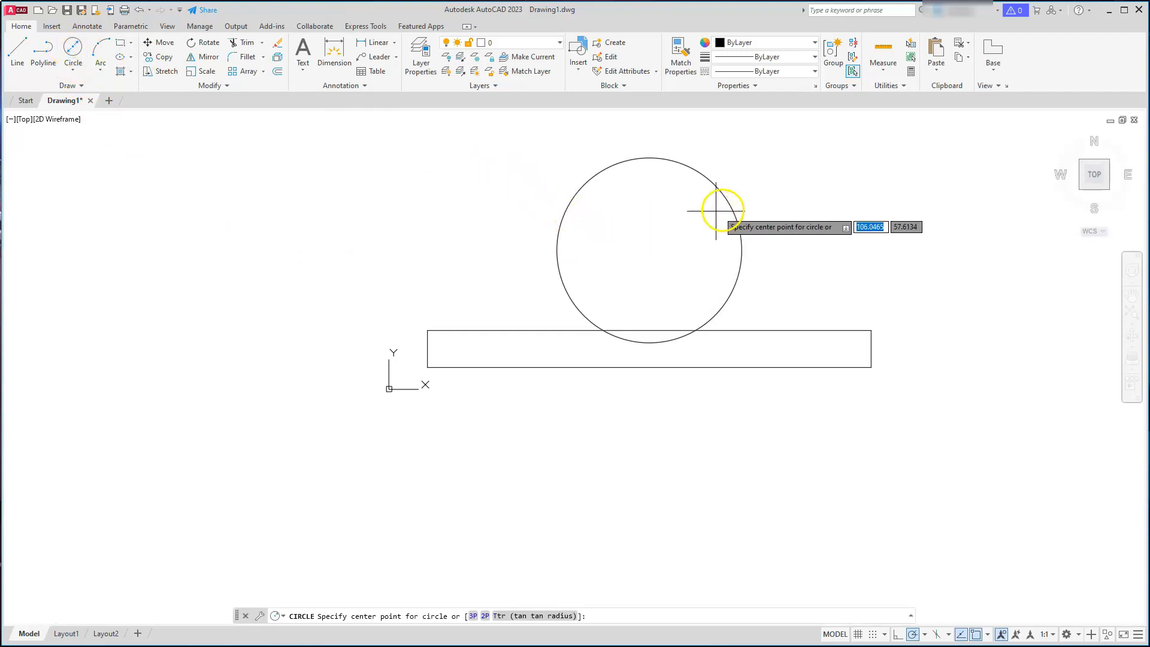
left_click(649, 250)
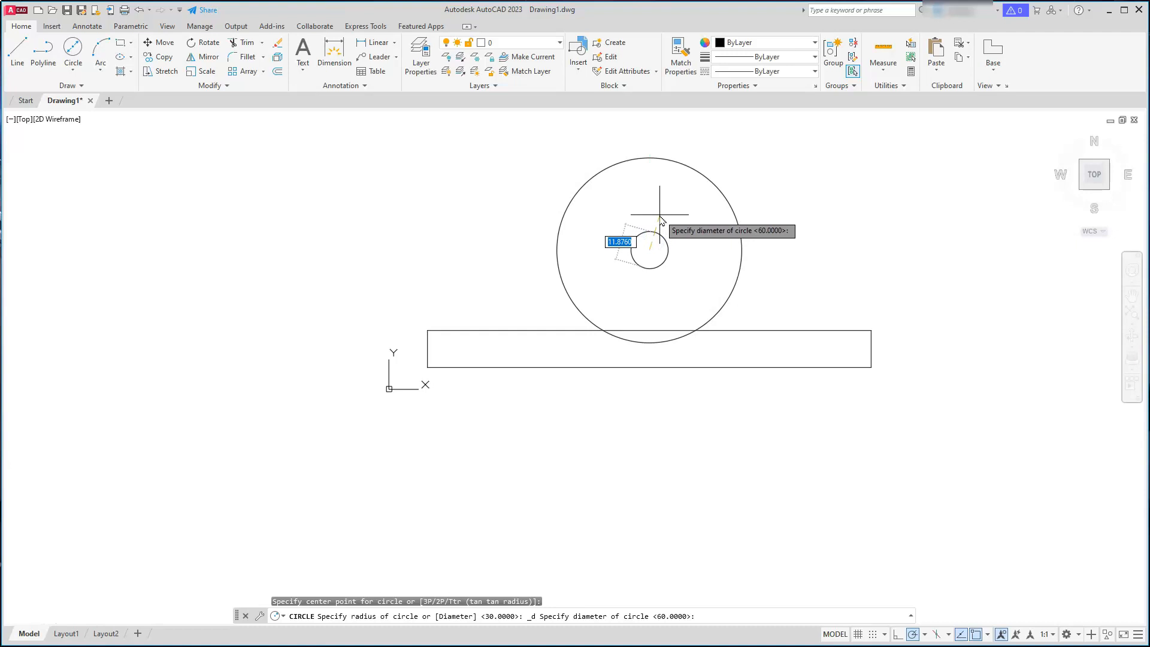
key("Return")
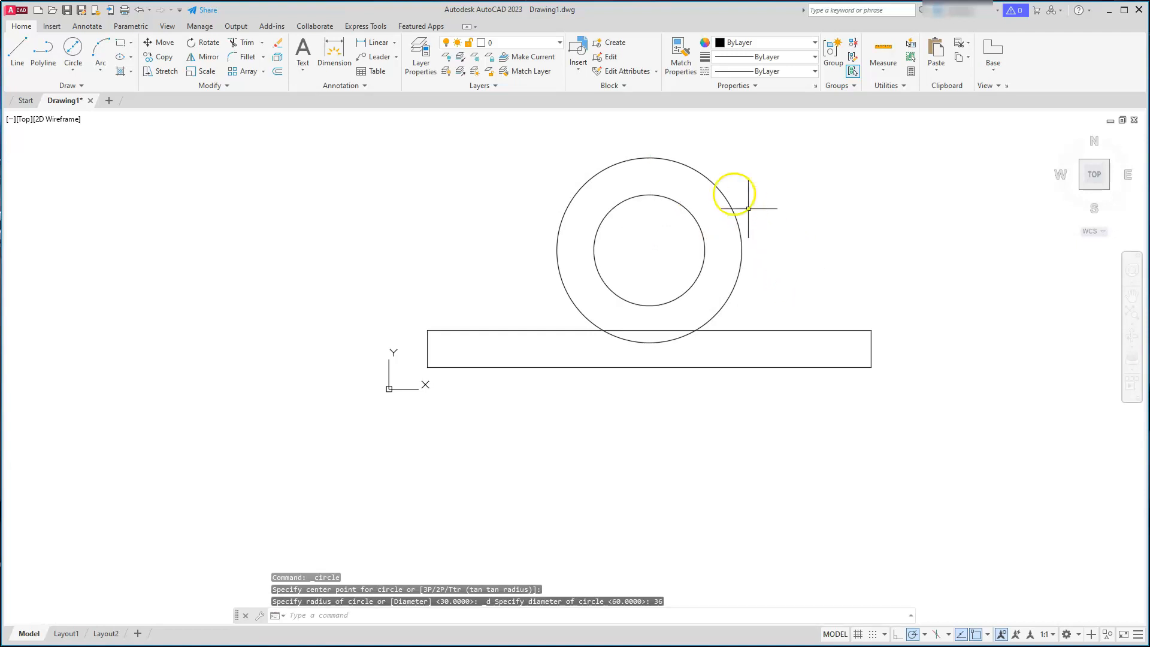
Step: Draw a line from the rectangle's upper-right corner tangent to the right side of the outer circle
type("l")
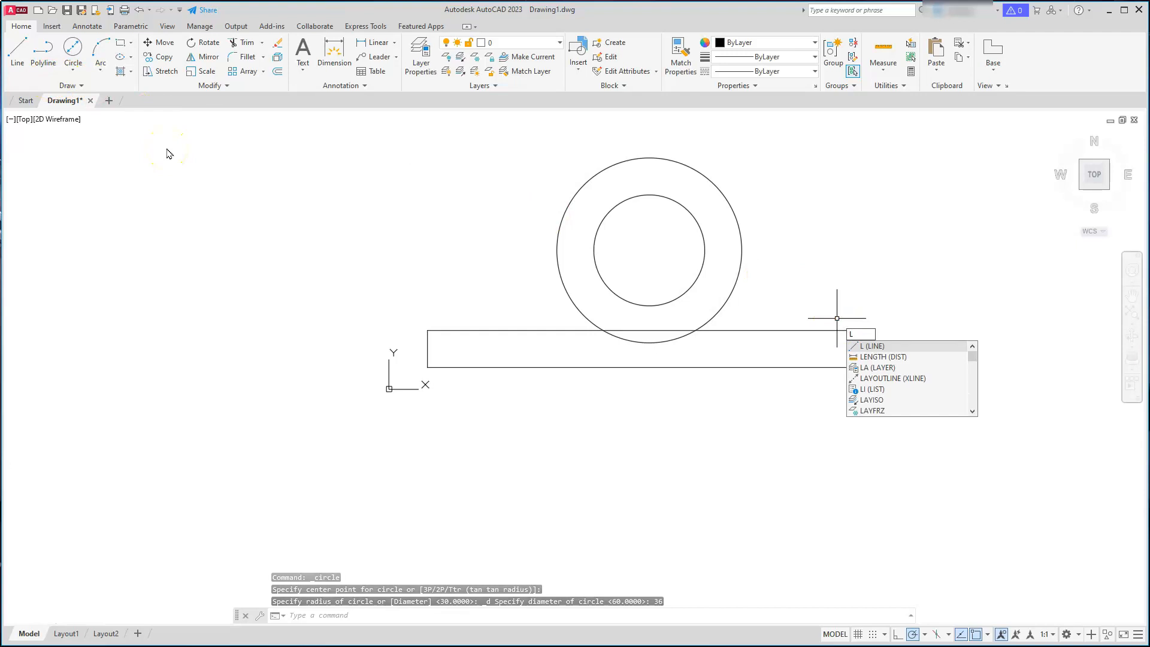
key("Escape")
left_click(19, 55)
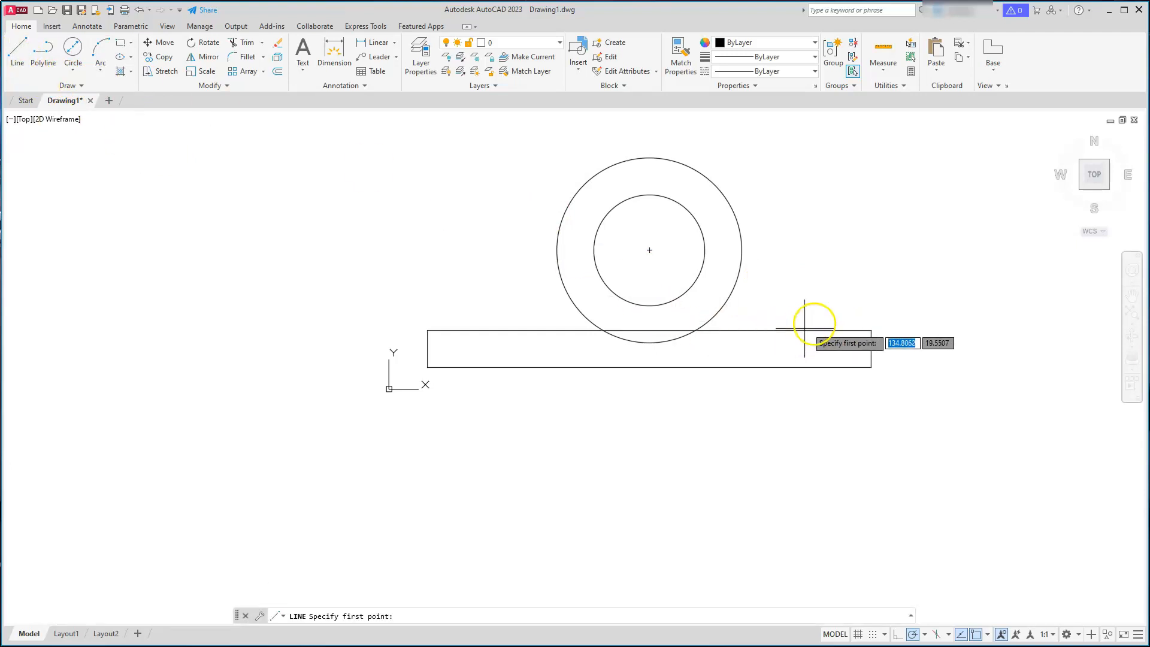
left_click(859, 329)
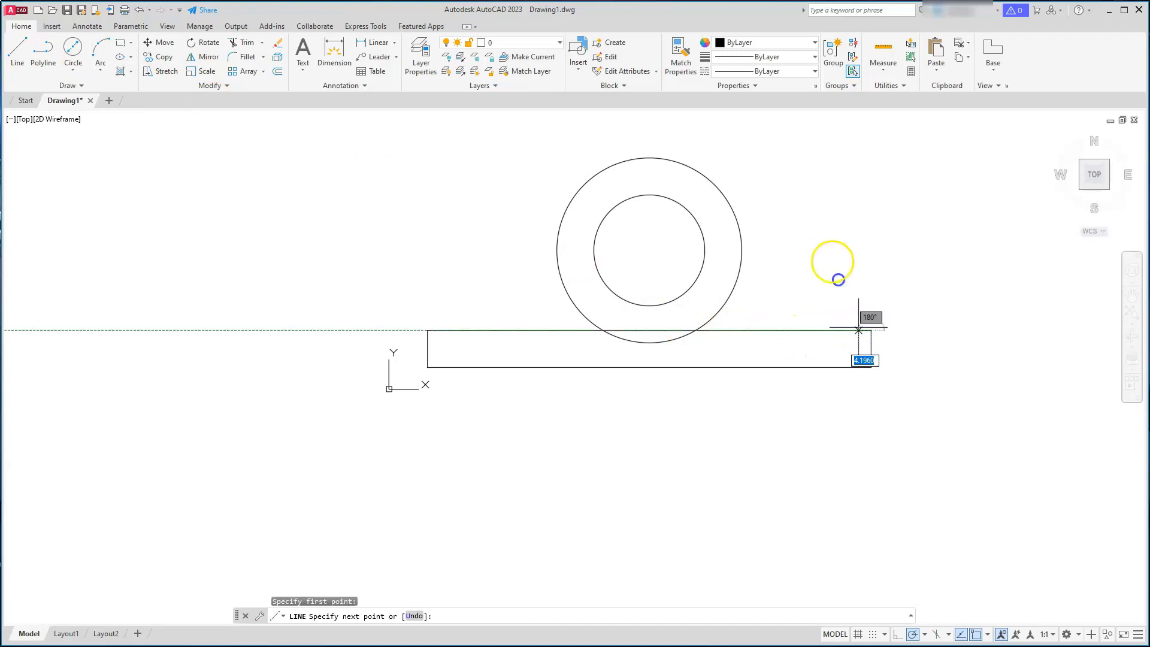
right_click(802, 204, "shift")
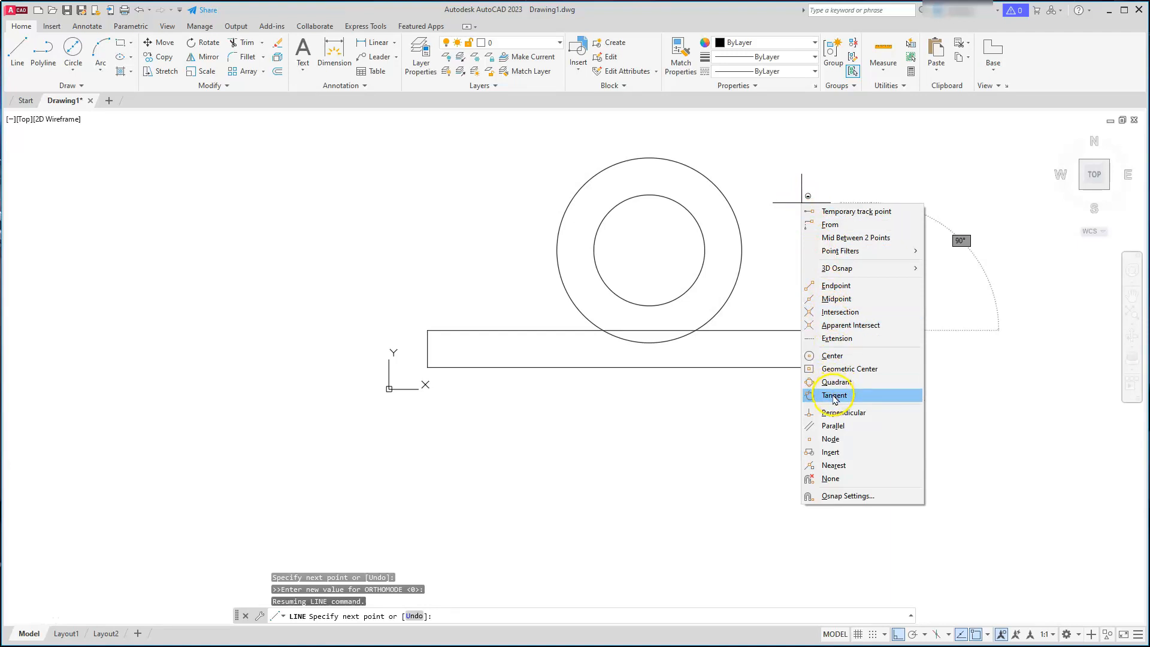
left_click(834, 395)
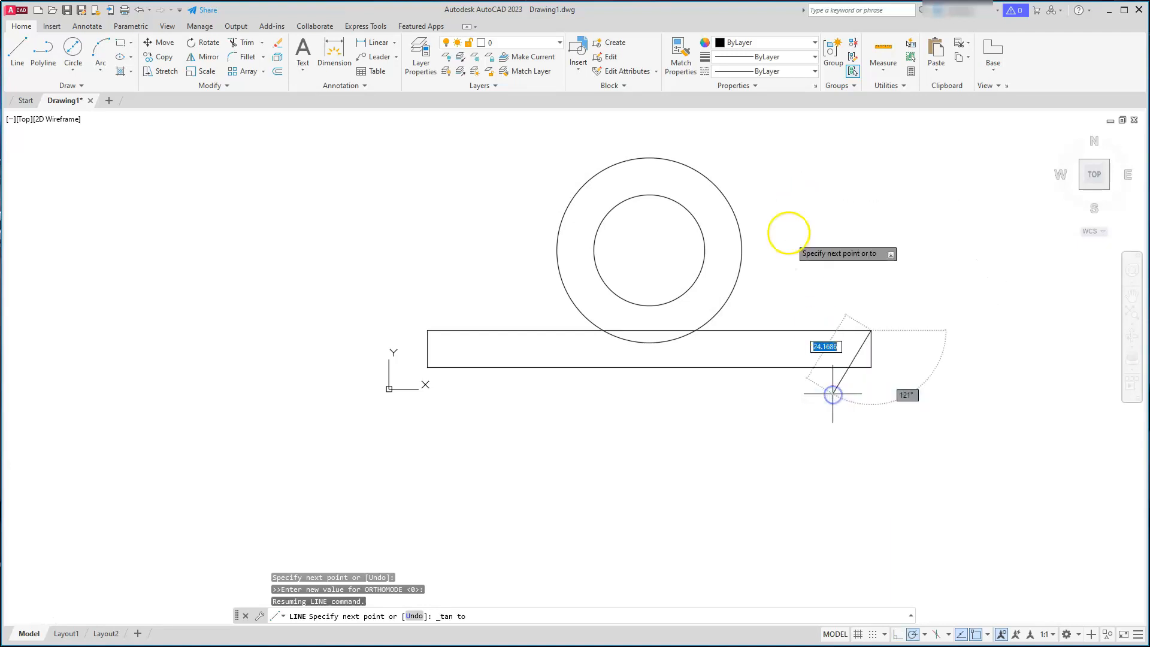
left_click(721, 190)
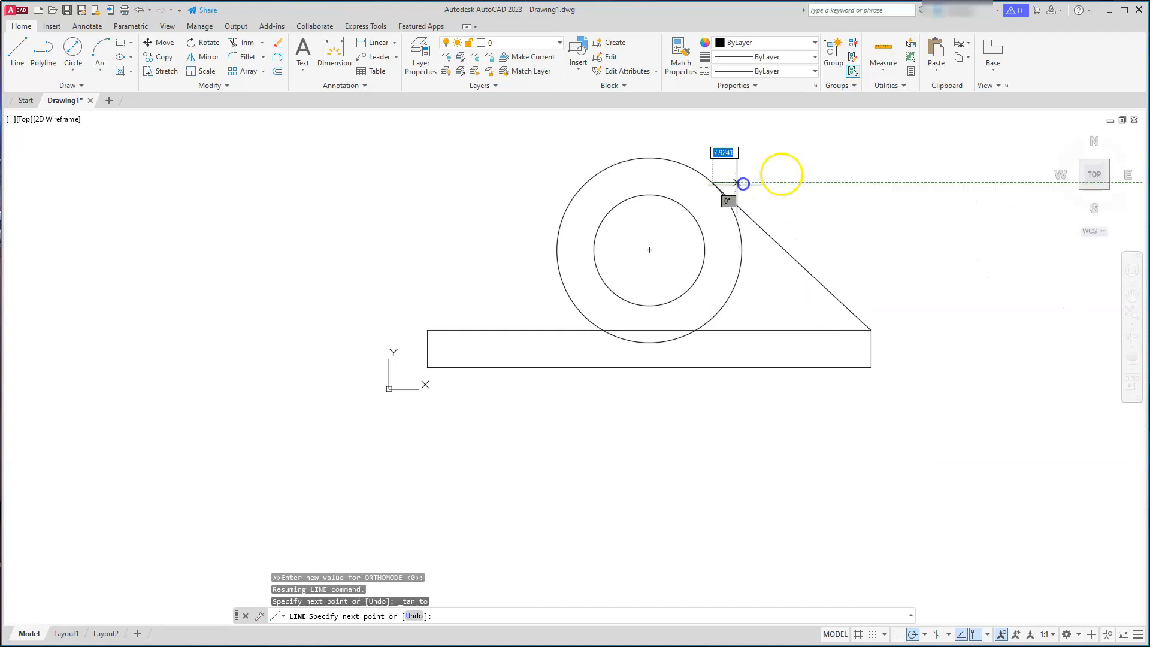
key("Escape")
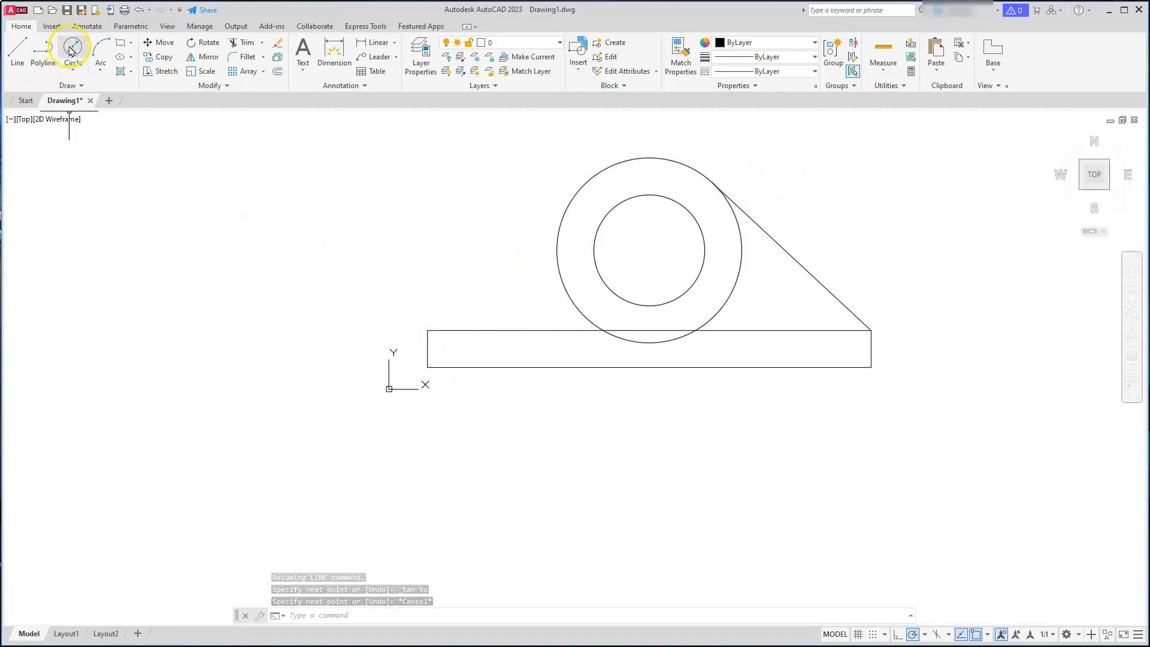
Step: Draw a line from the rectangle's upper-left corner tangent to the left side of the outer circle
left_click(17, 48)
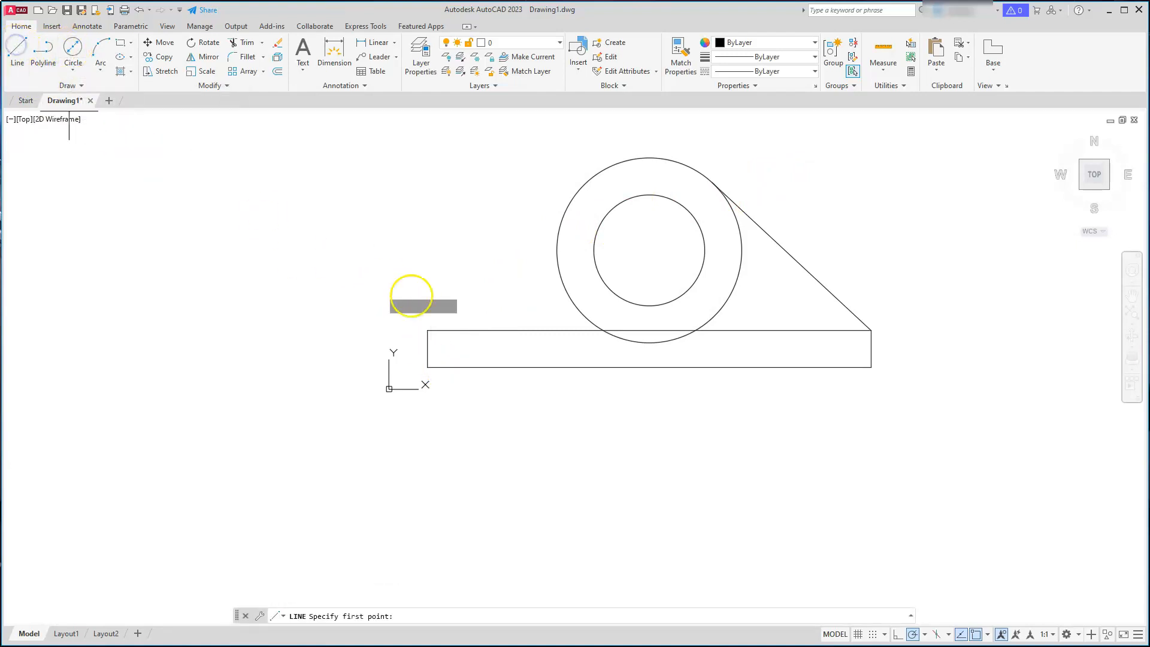
left_click(428, 331)
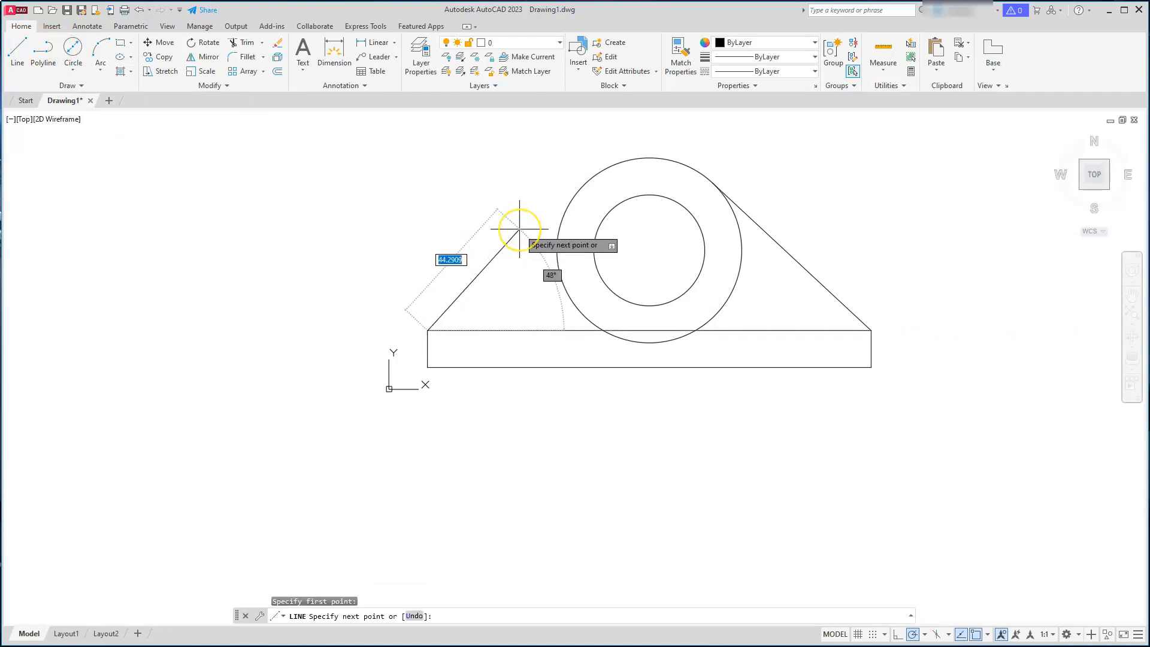
type("tan")
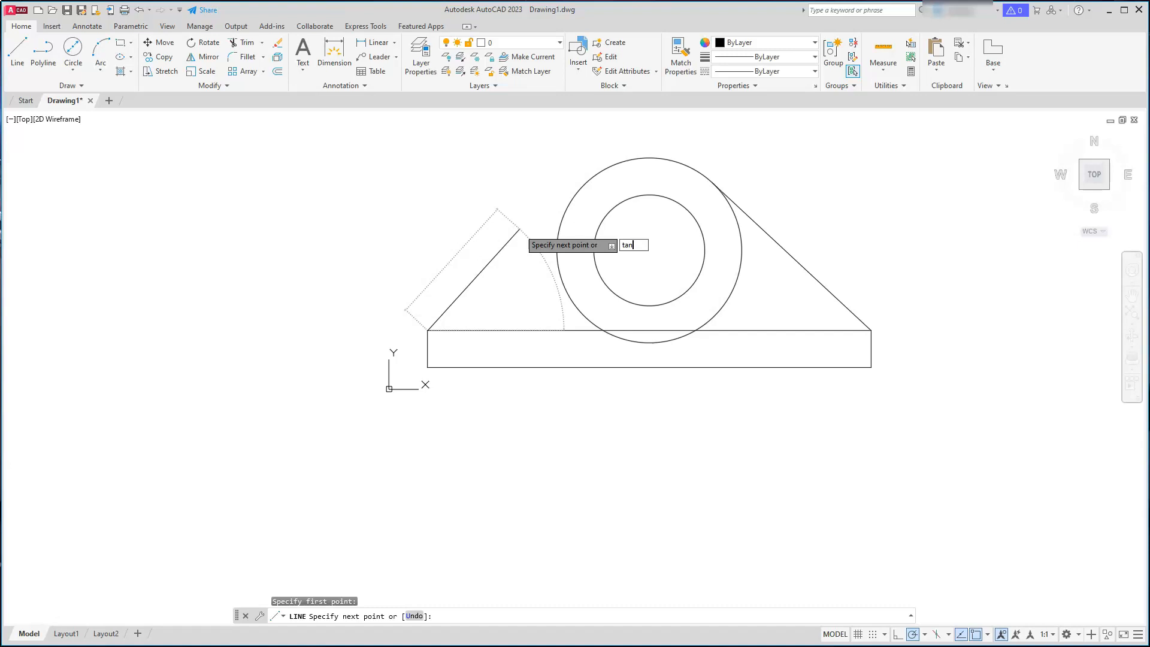
key("Return")
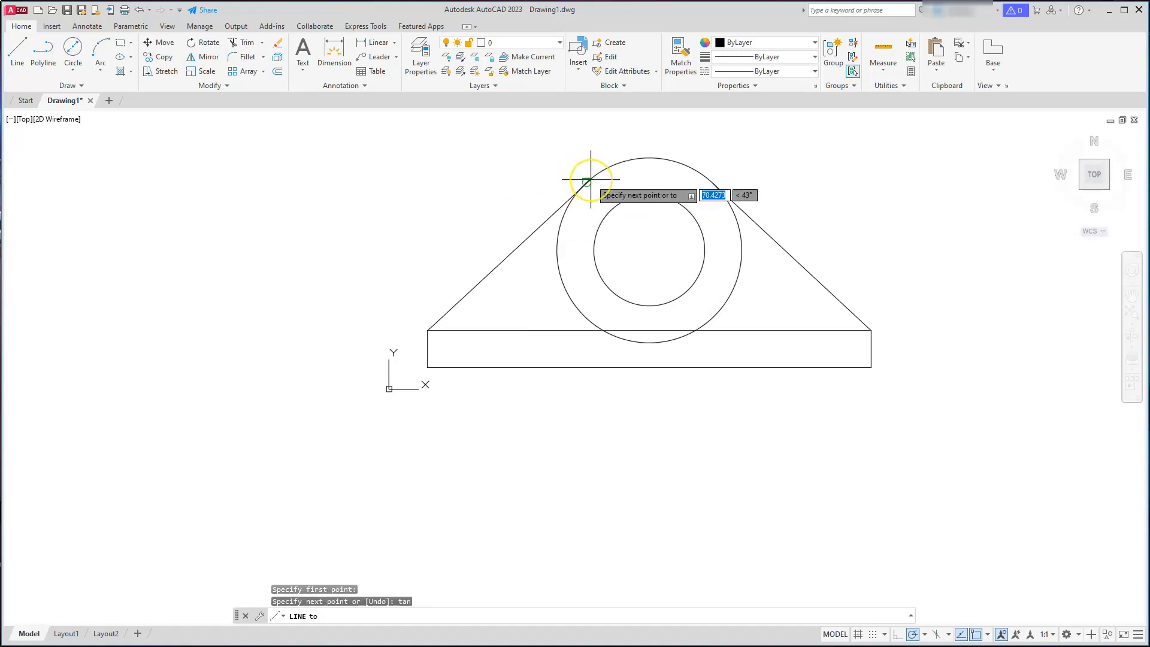
left_click(589, 180)
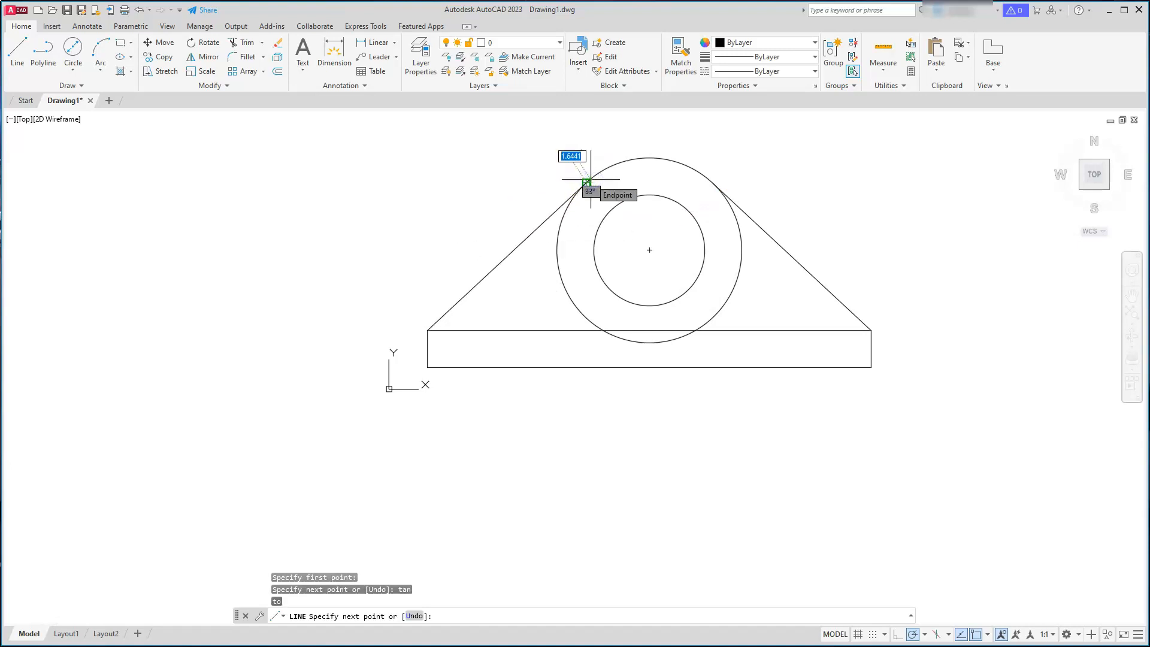
key("Escape")
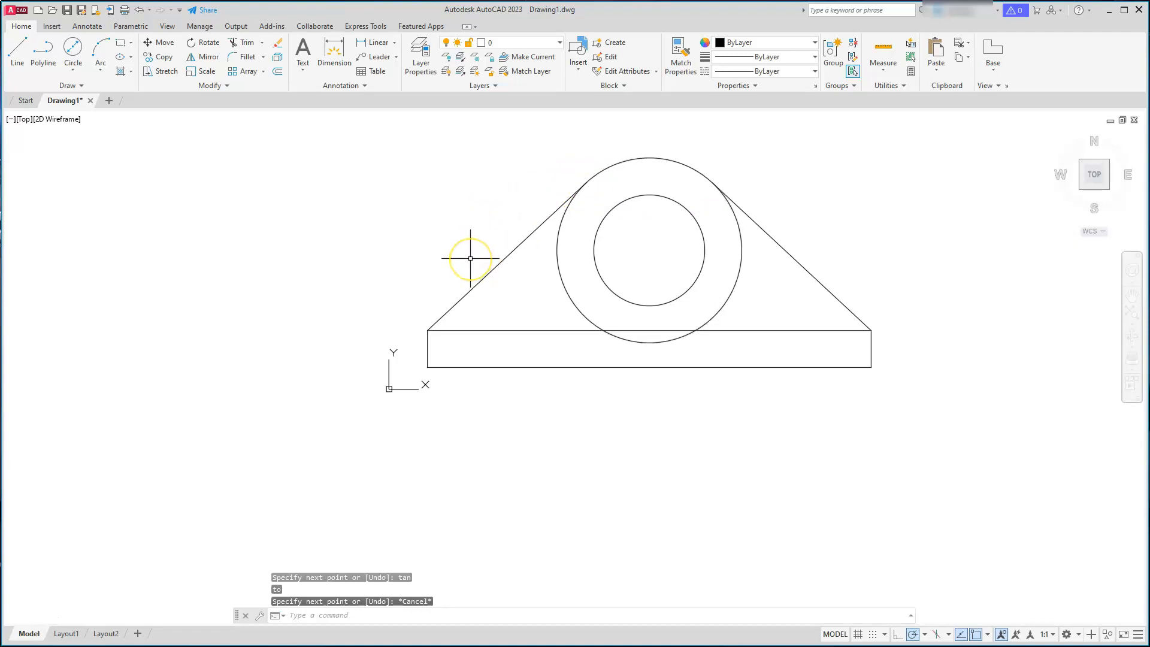
middle_click_drag(471, 259, 434, 308)
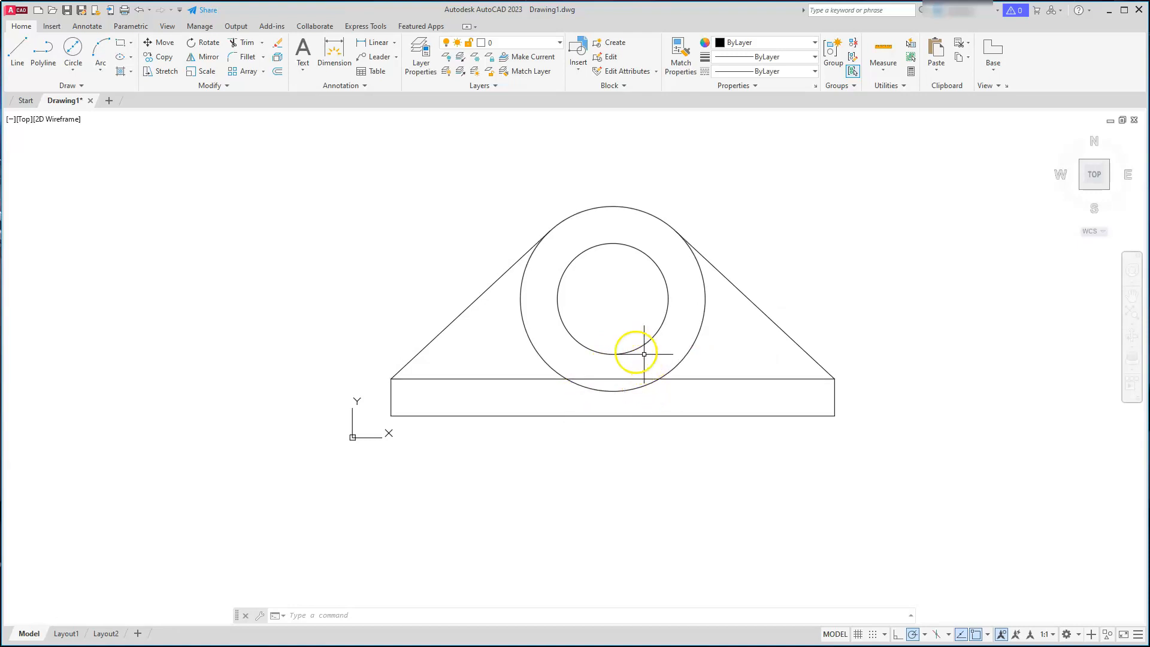
Step: Trim away the part of the base's upper edge that lies inside the outer circle
left_click(234, 42)
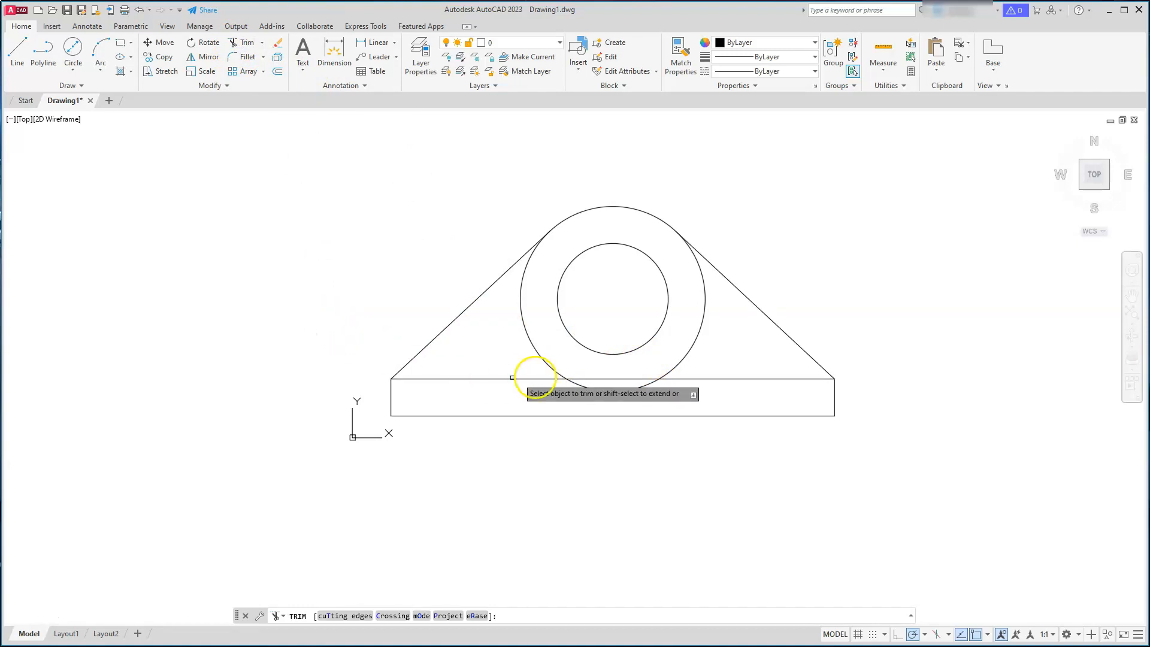
left_click(610, 380)
key("Escape")
key("Escape")
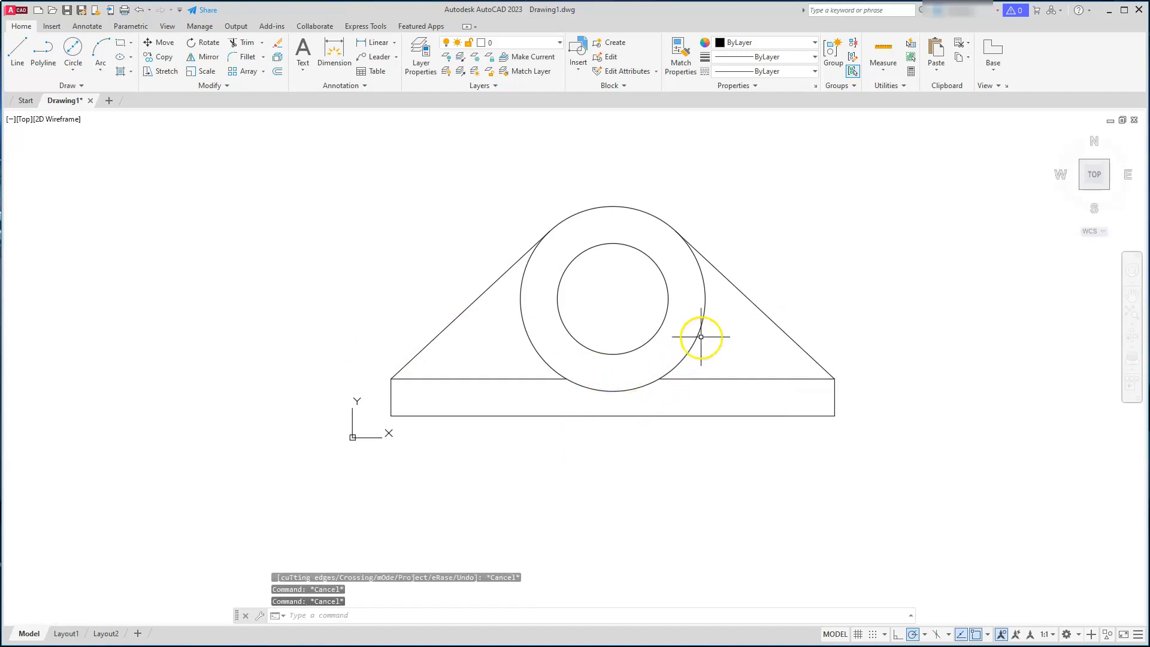
Step: Fillet the right part of the base's upper edge to the outer circle with radius 18
left_click(240, 57)
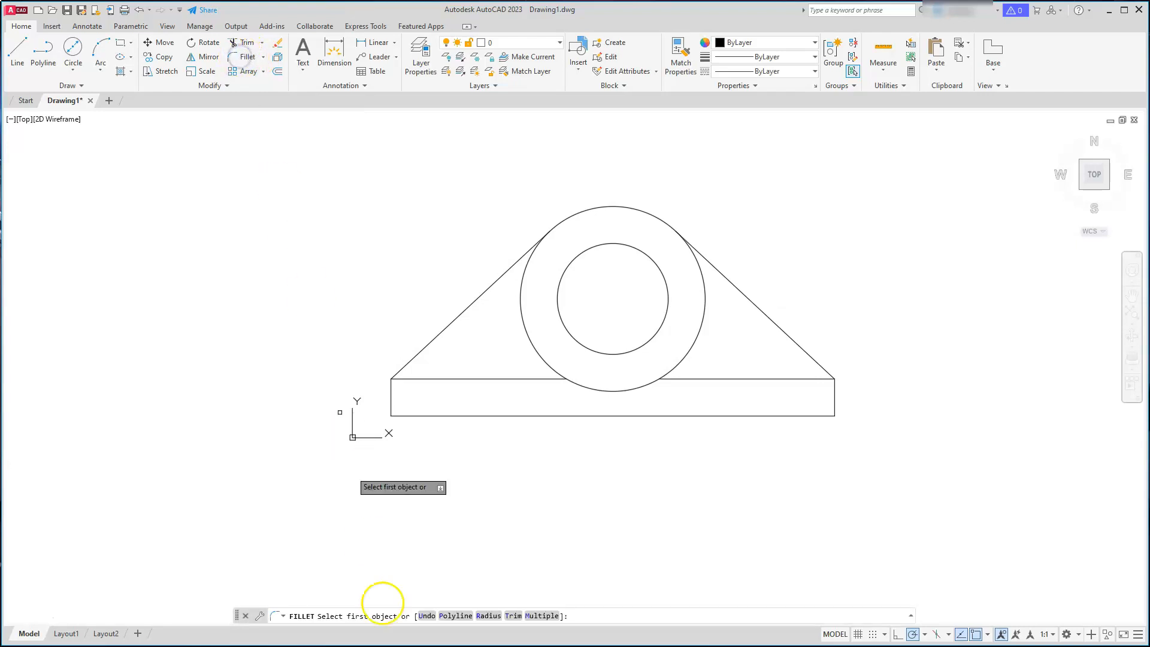
left_click(487, 616)
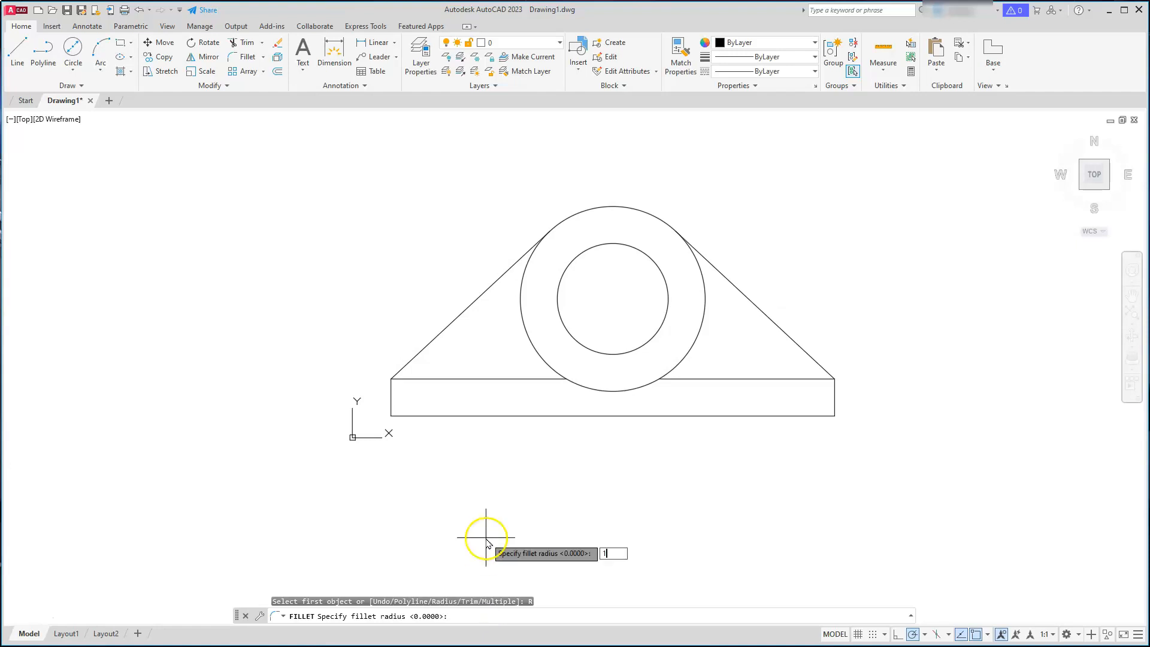
key("Return")
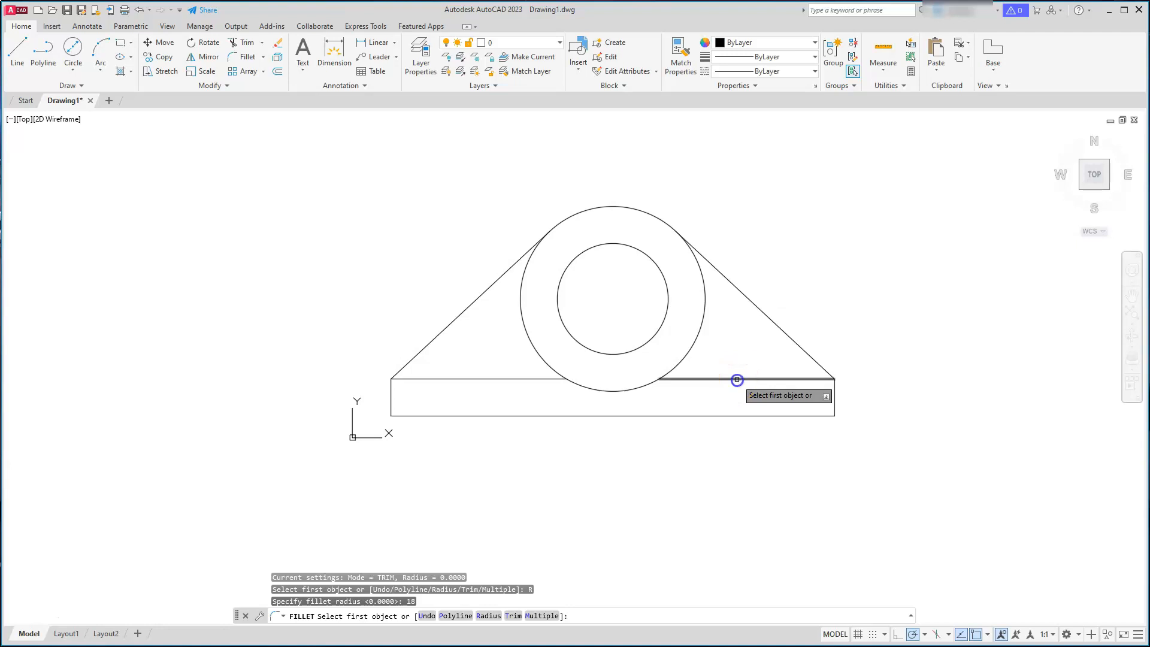
left_click(737, 380)
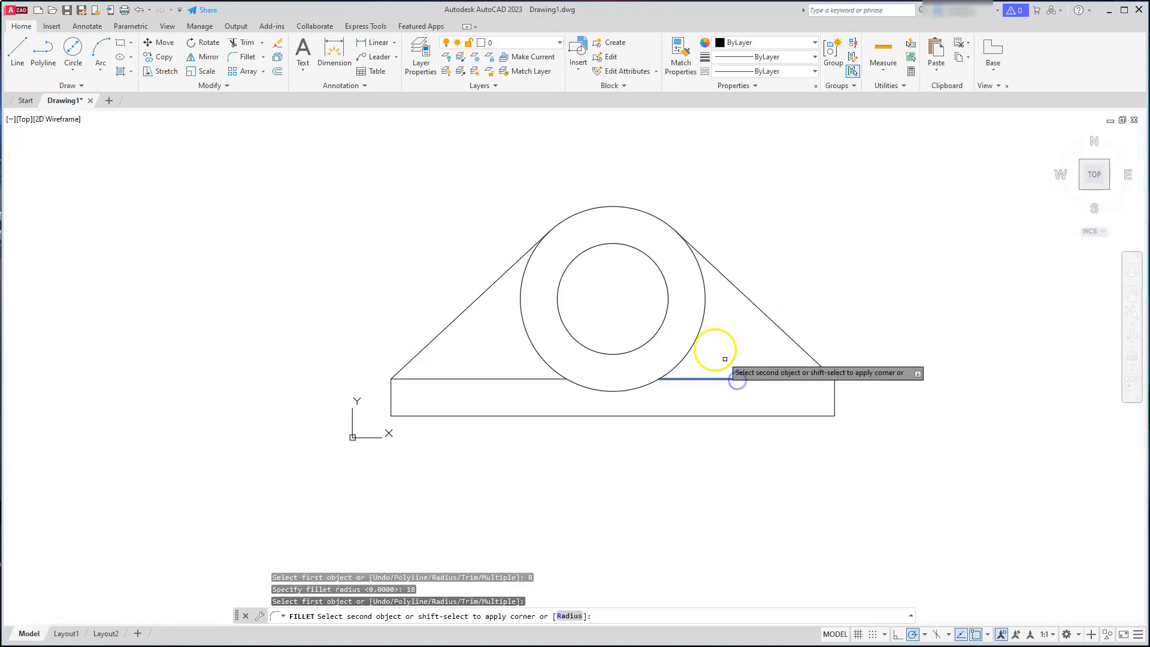
left_click(696, 336)
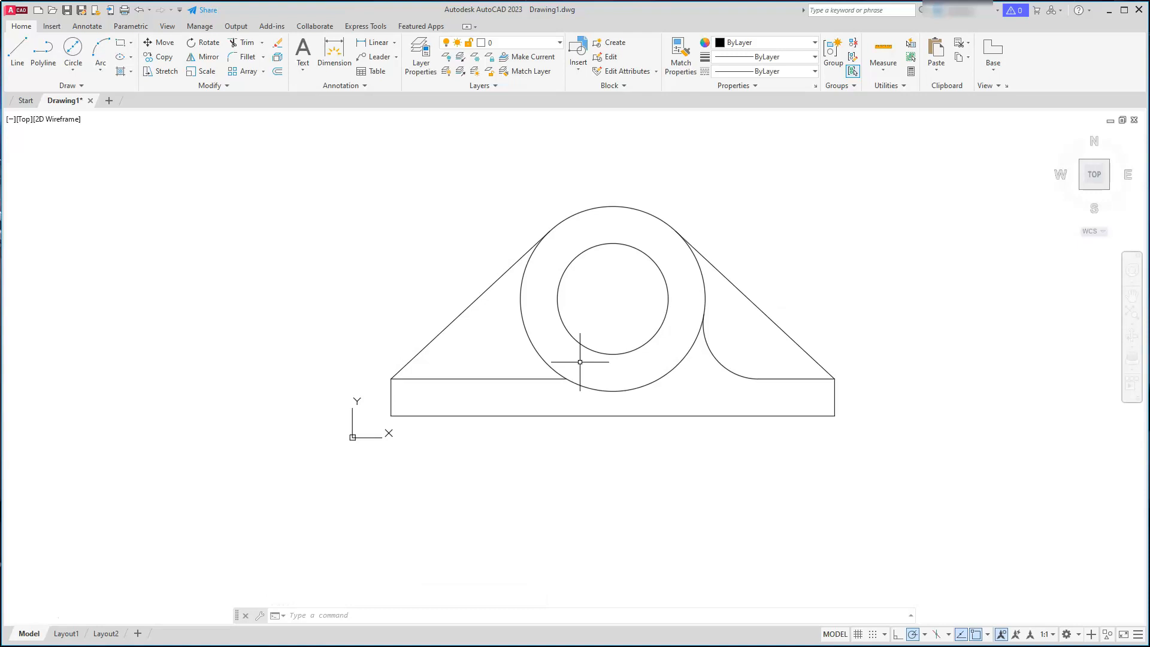
Step: Fillet the left part of the base's upper edge to the outer circle with the same radius of 18
type("f")
key("Return")
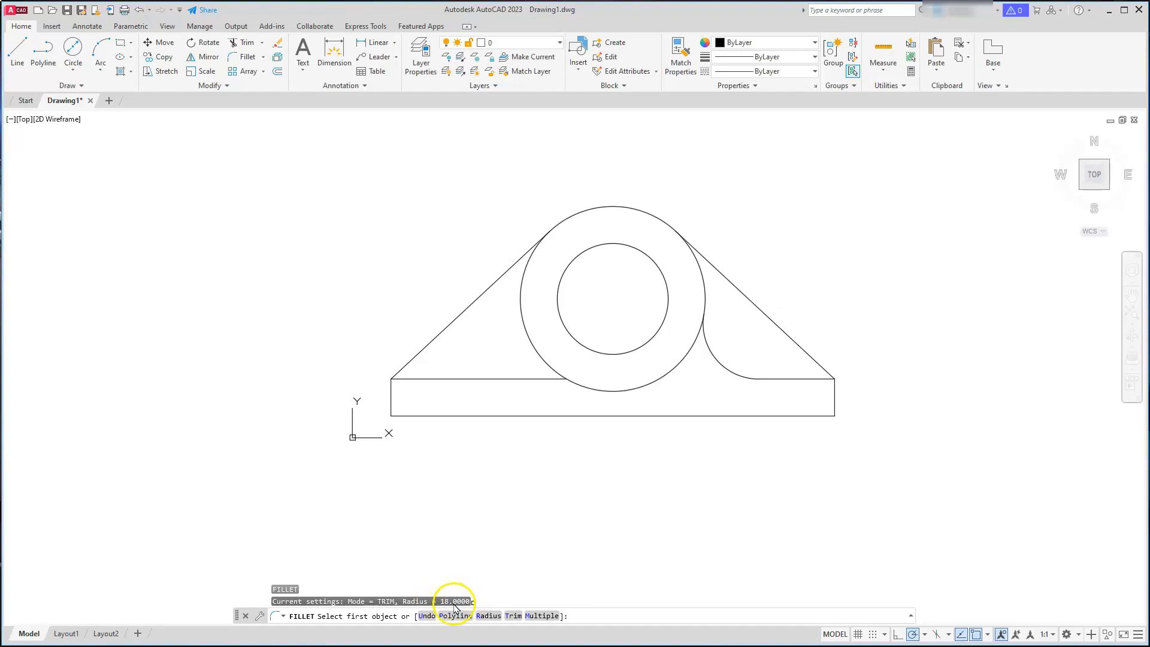
left_click(471, 380)
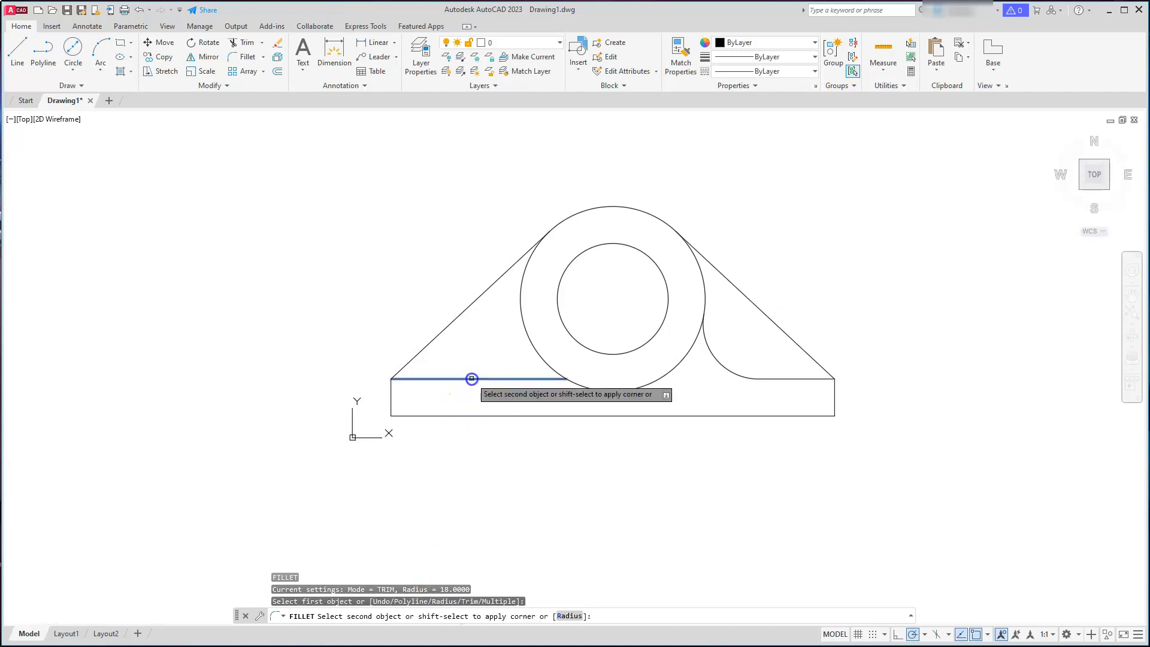
left_click(523, 325)
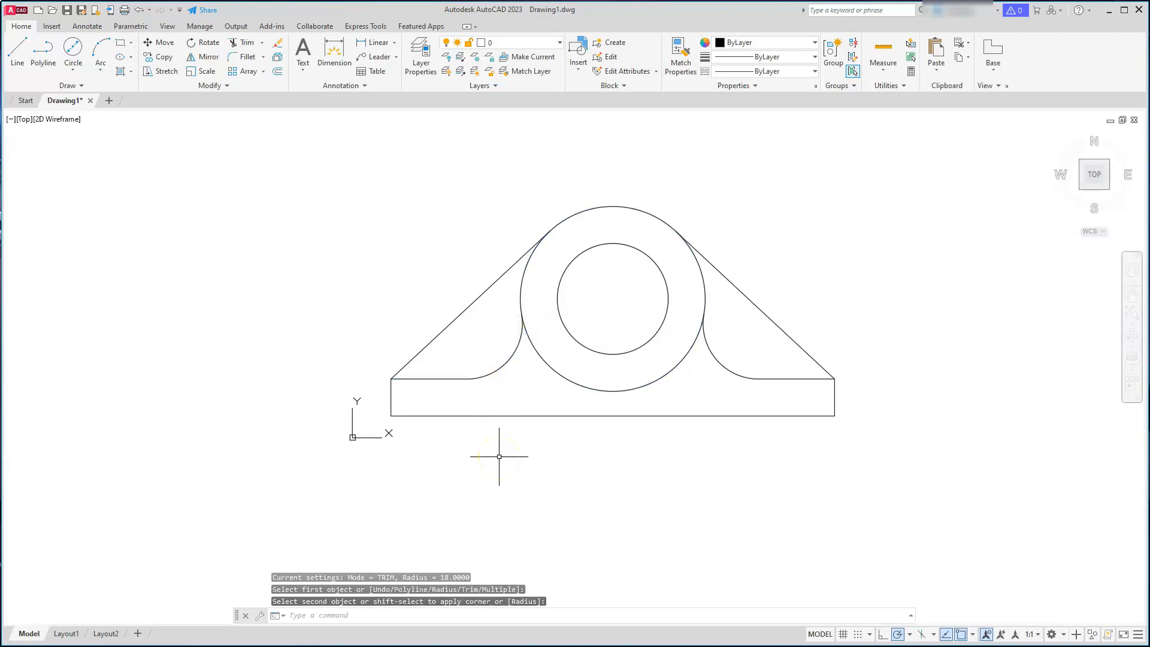
Step: Draw vertical construction lines through the upper-left and upper-right corners of the base
scroll(499, 456, "down", 2)
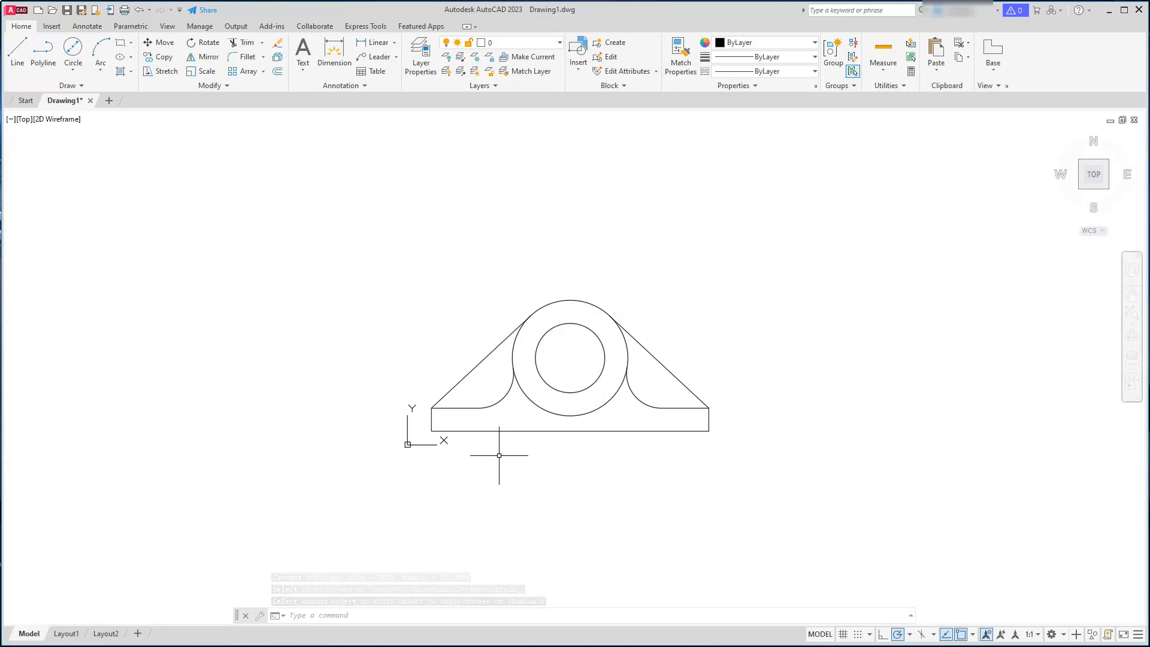
middle_click_drag(499, 452, 510, 511)
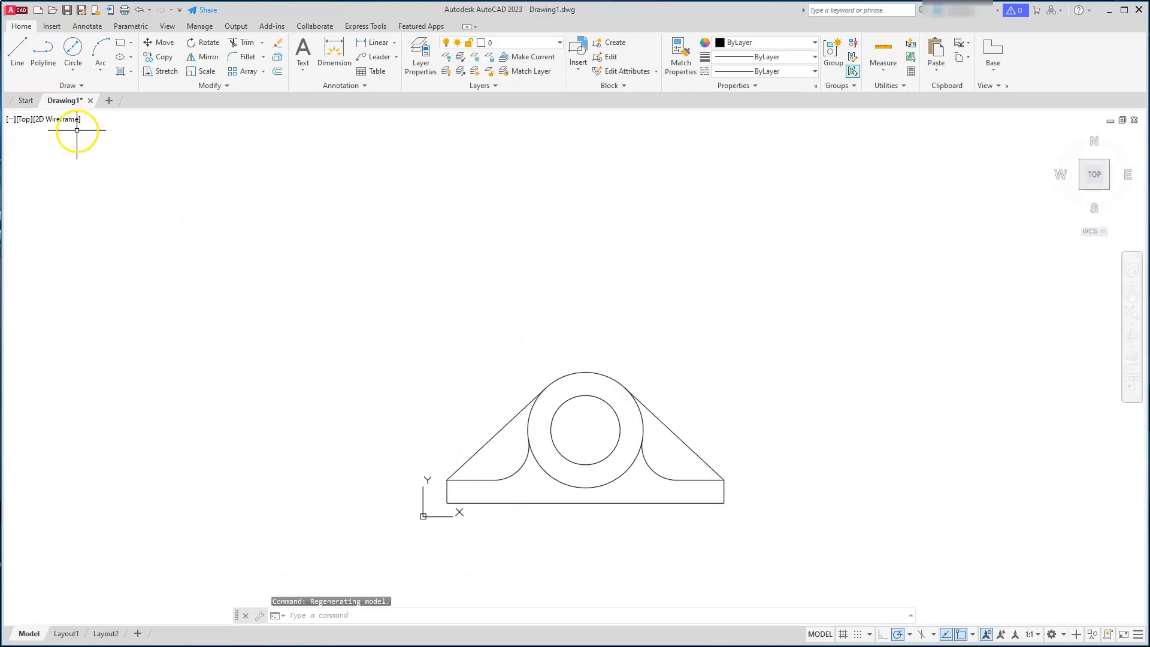
left_click(69, 85)
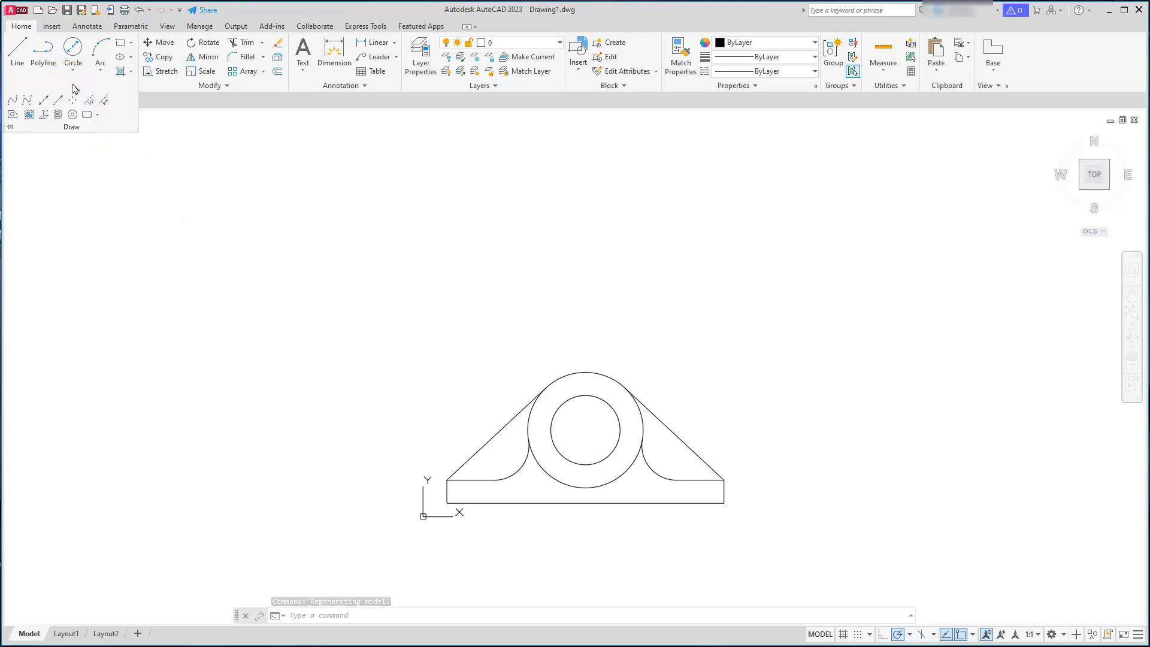
left_click(44, 103)
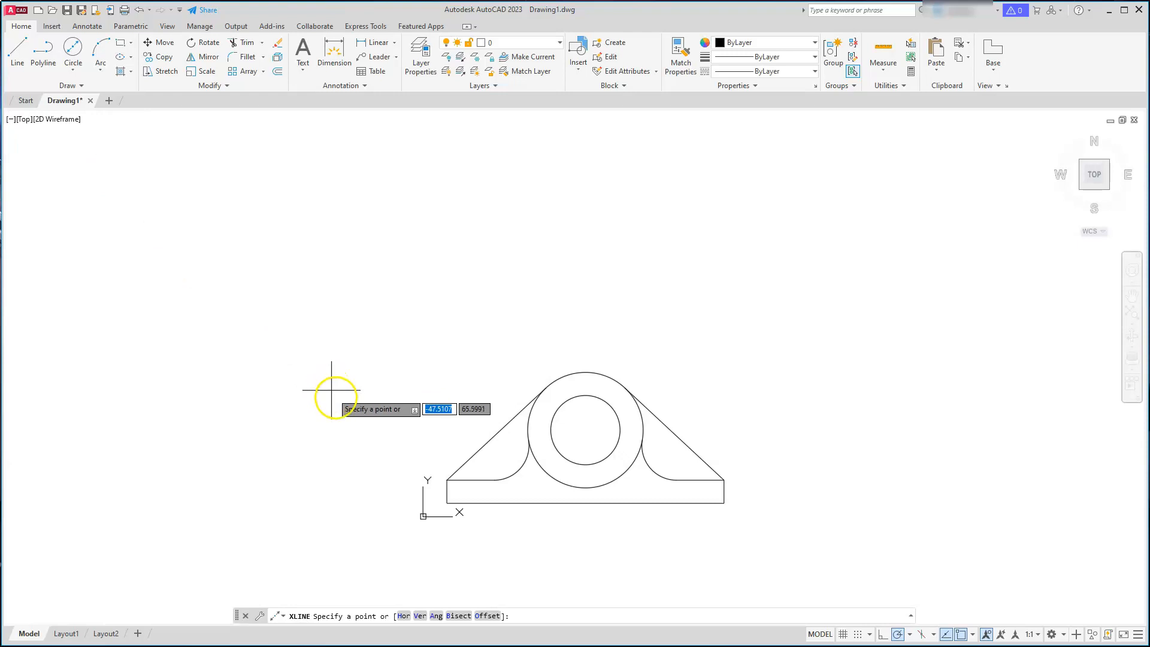
left_click(420, 616)
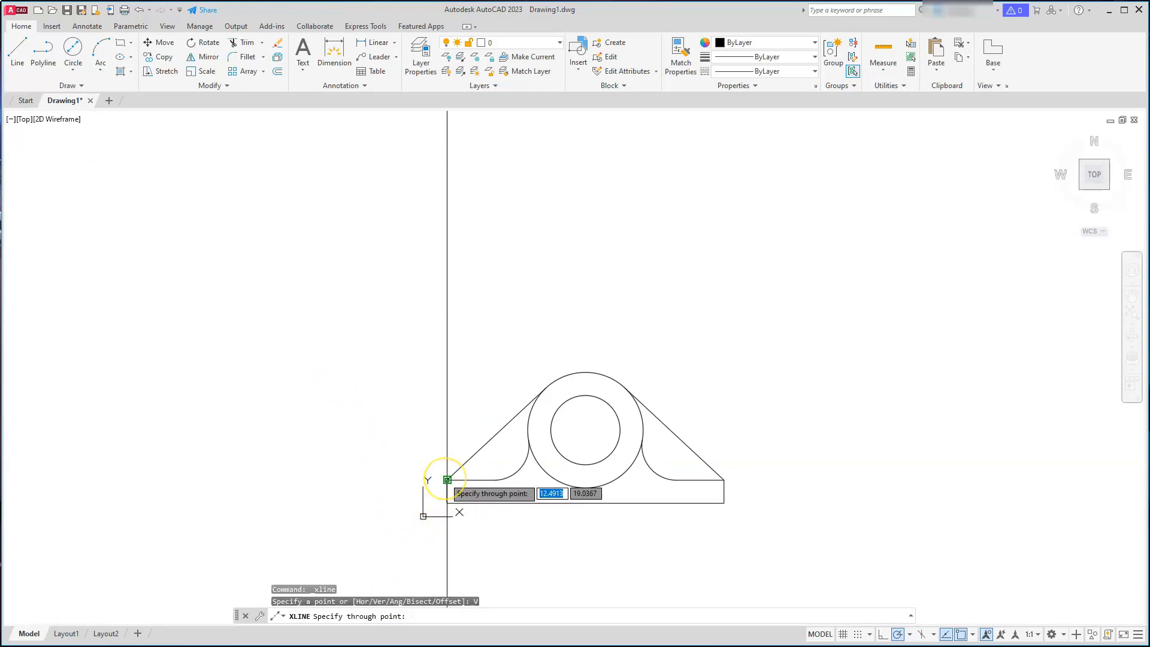
left_click(447, 480)
left_click(447, 480)
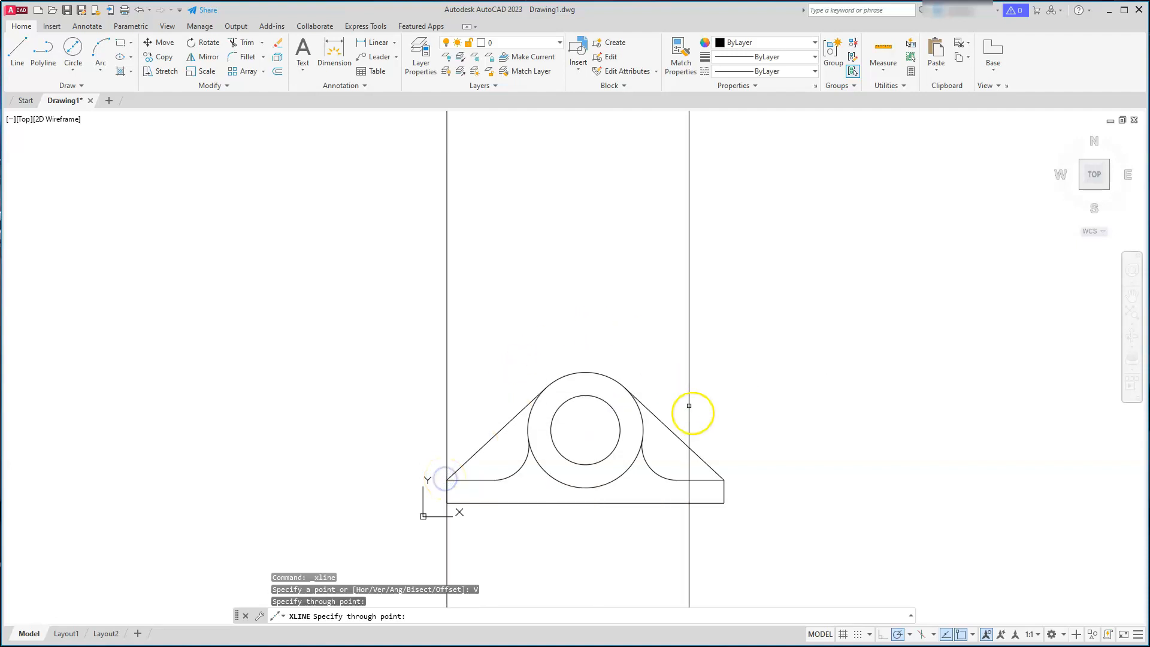
left_click(724, 480)
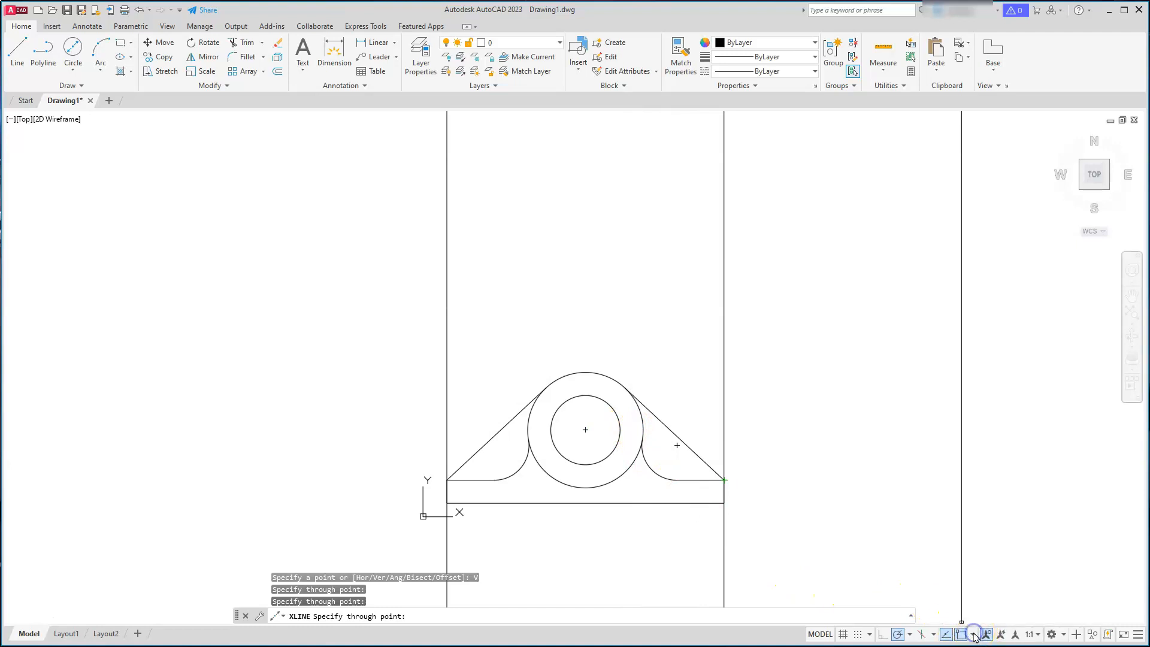
Step: Add vertical construction lines through the right and left quadrant points of the outer circle
left_click(974, 635)
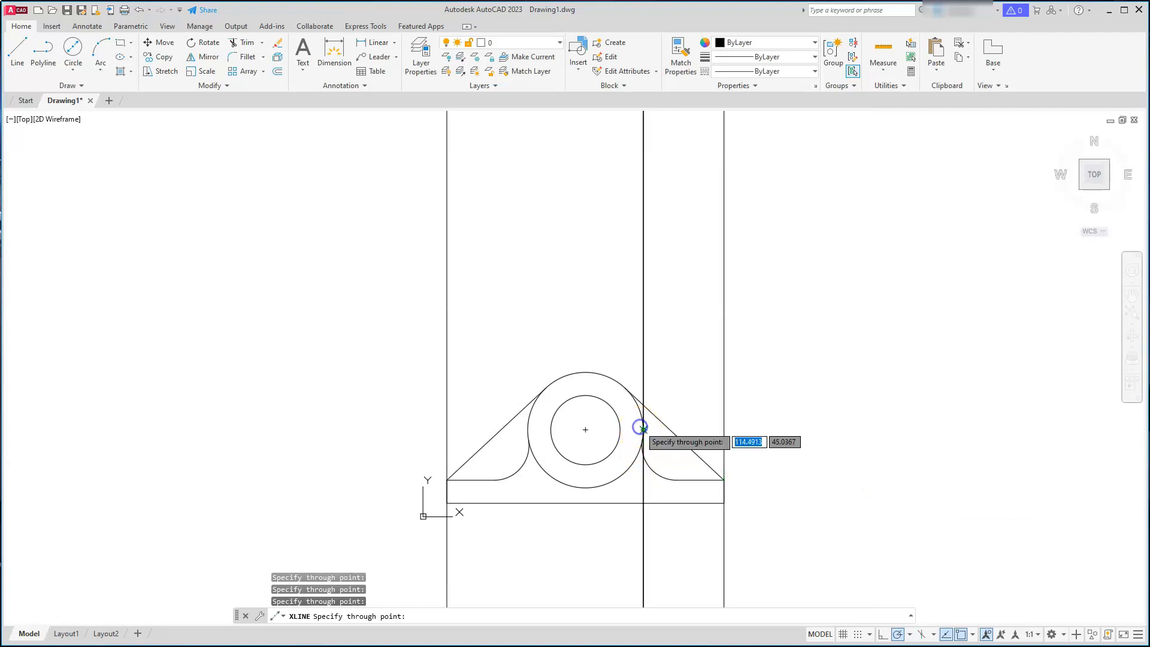
left_click(643, 430)
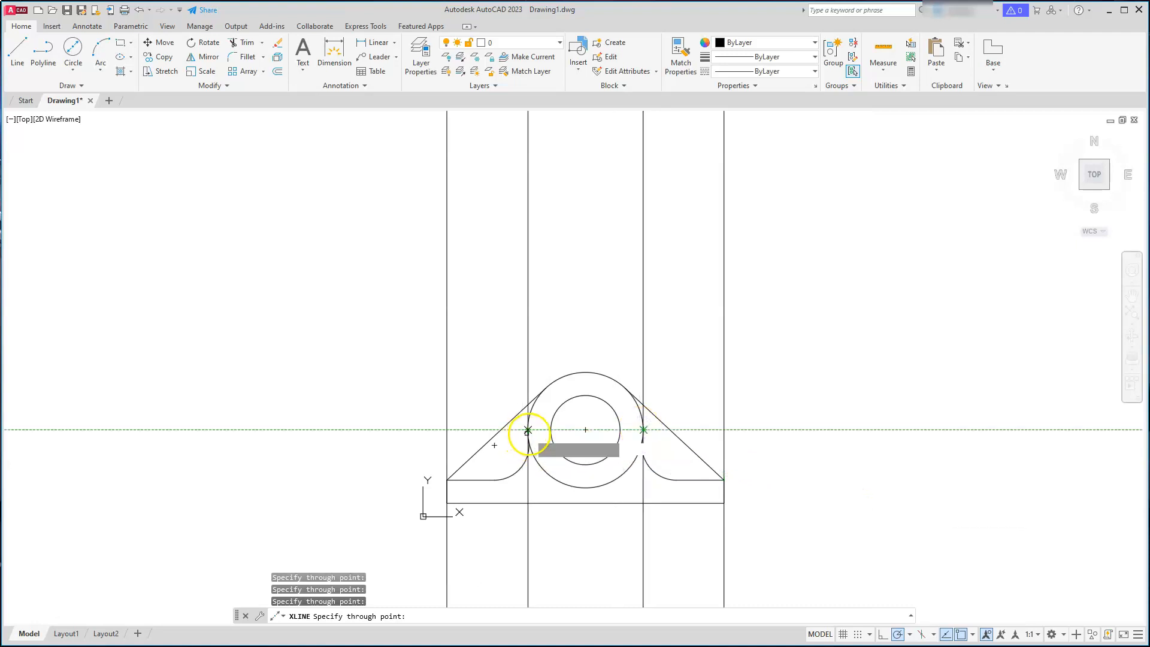
left_click(527, 430)
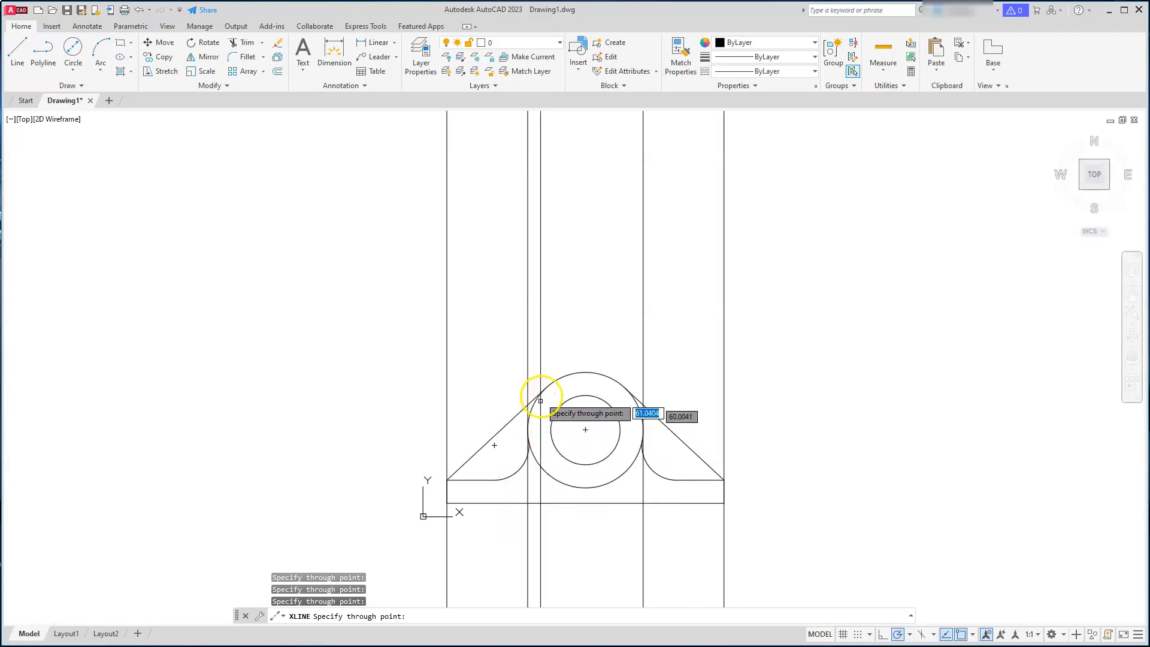
Step: Add vertical construction lines through the two points where the sloping side lines touch the outer circle
left_click(545, 386)
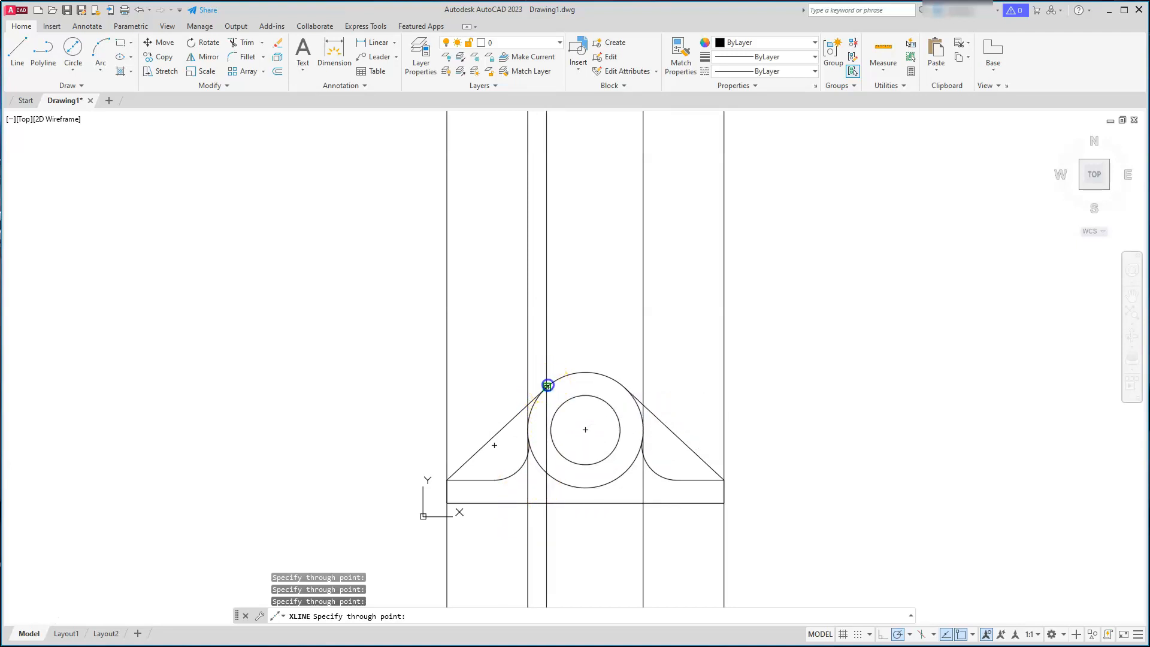
left_click(626, 385)
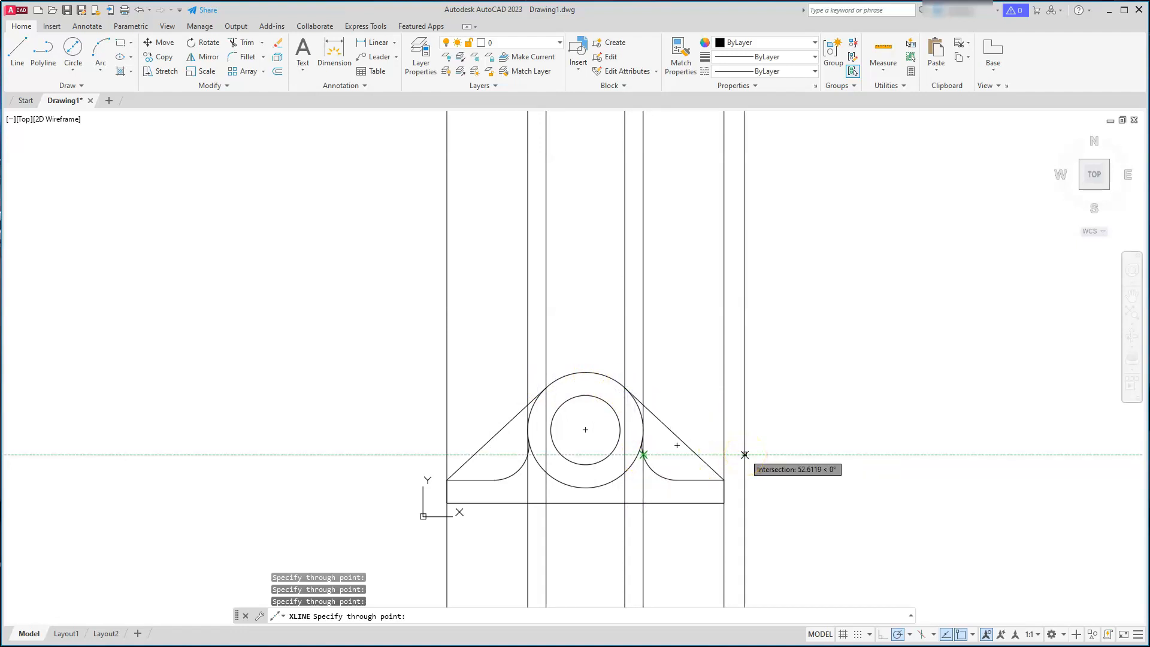
key("Escape")
key("Escape")
key("Escape")
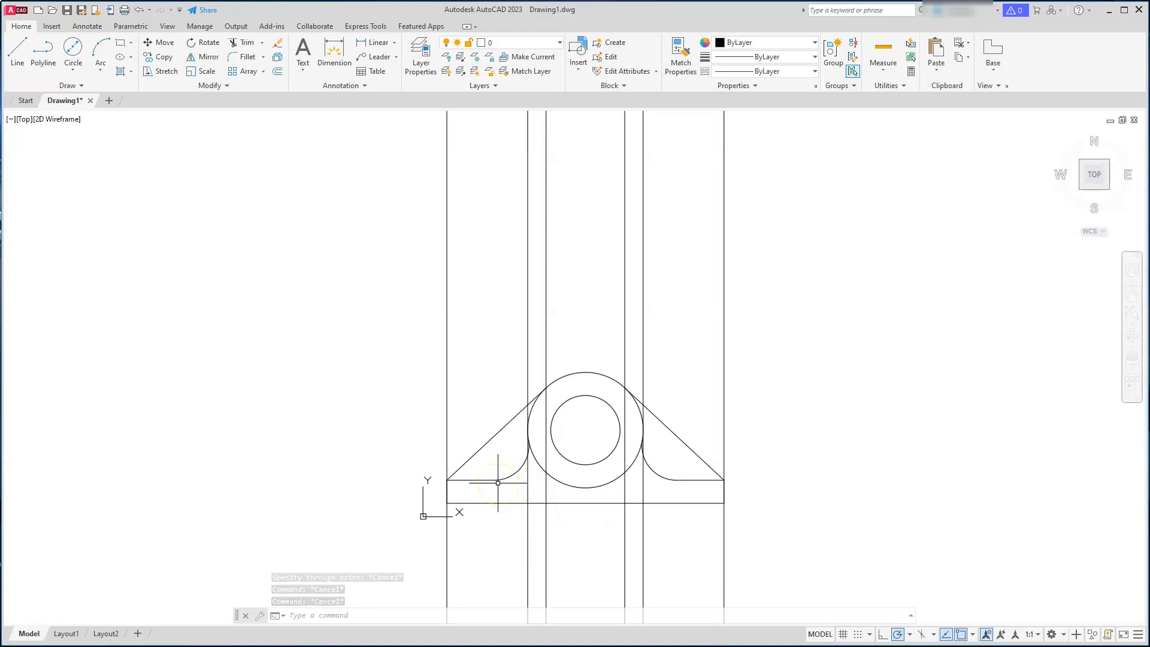
Step: With Ortho on, draw a horizontal line well above the bracket, crossing all the vertical construction lines
type("l")
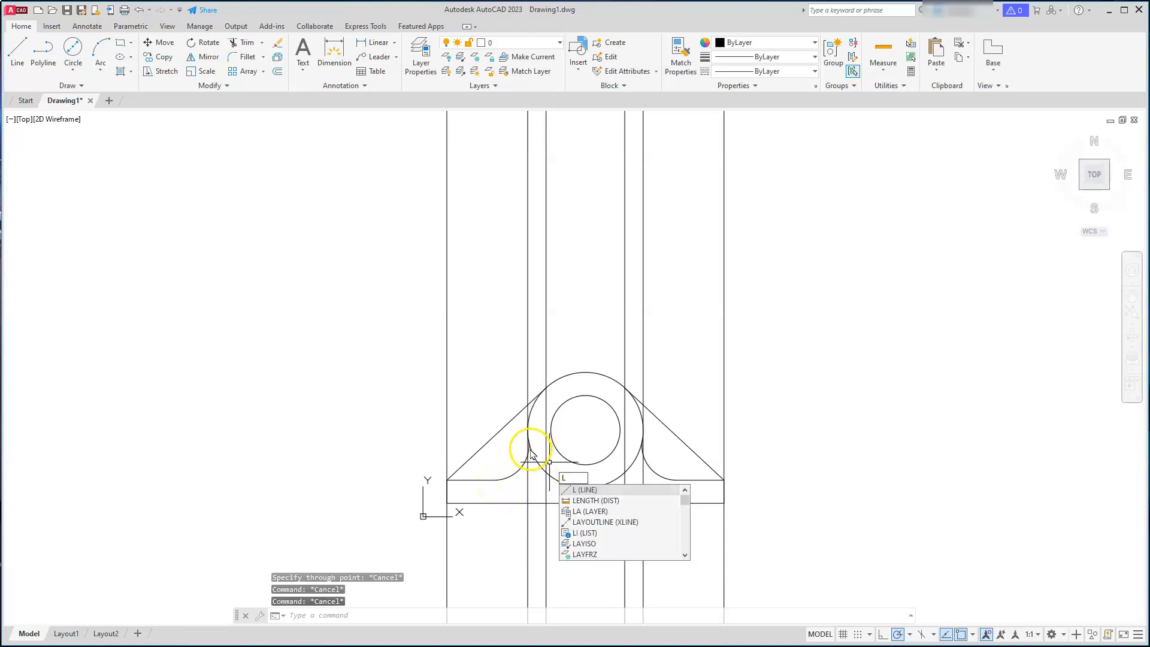
key("Return")
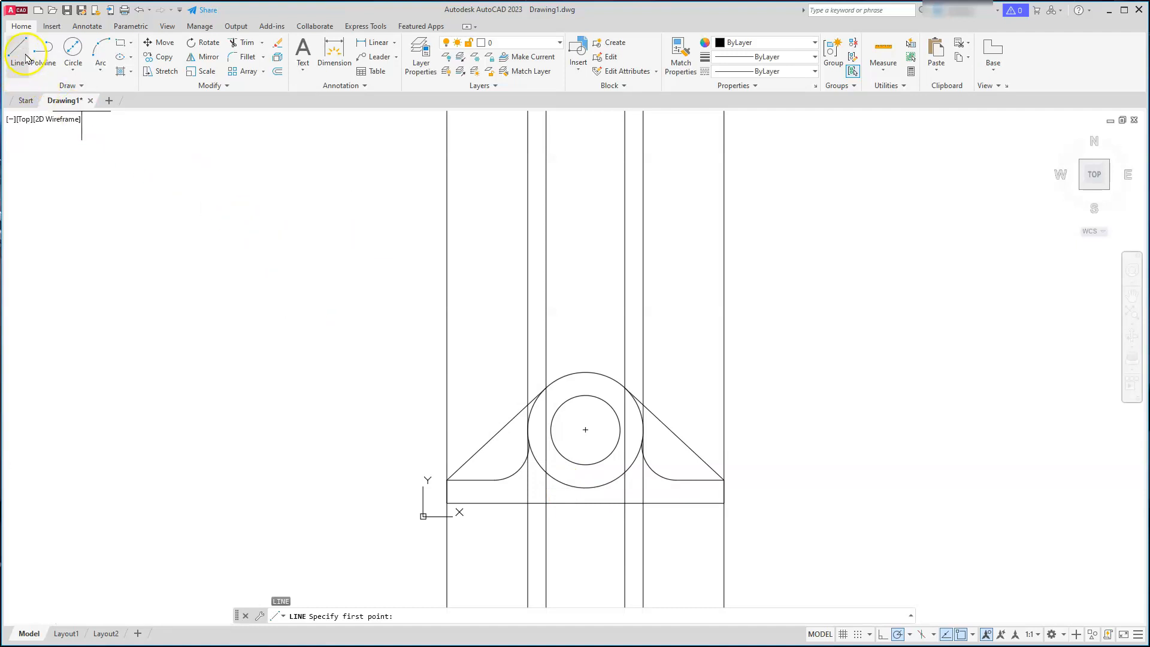
left_click(399, 196)
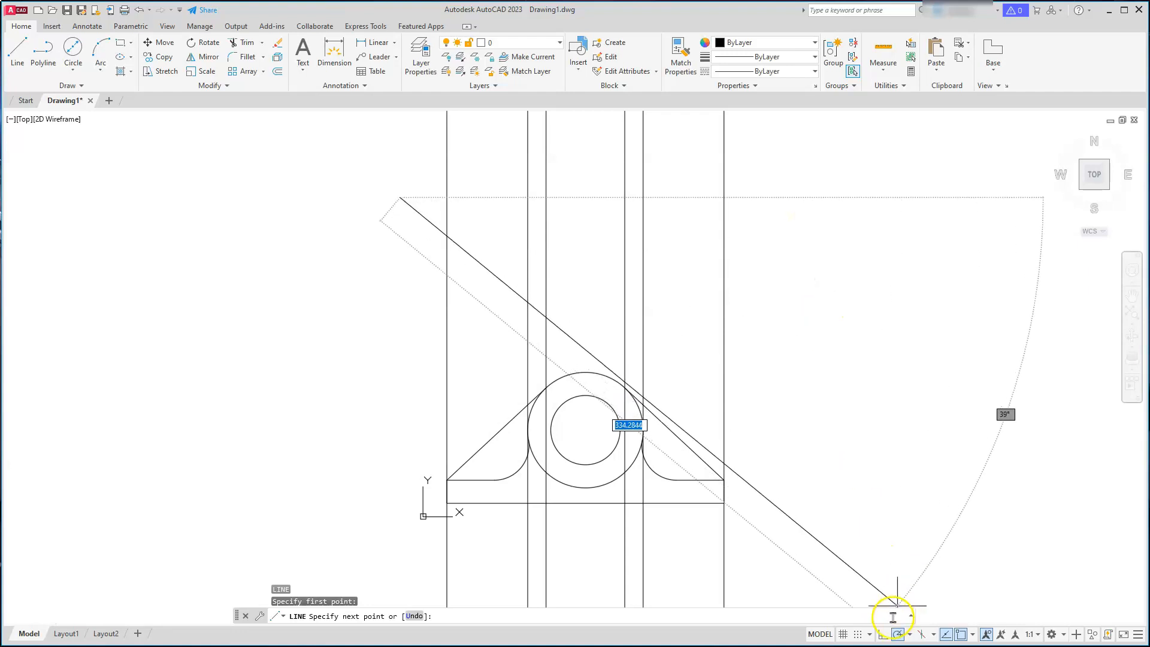
left_click(882, 636)
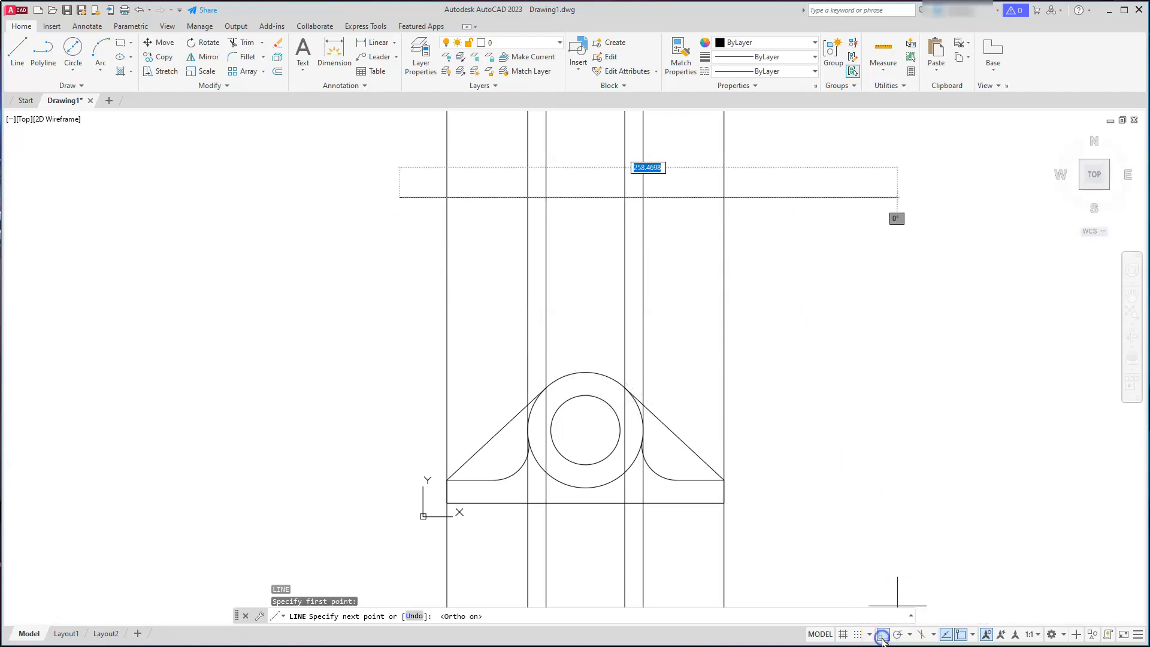
left_click(778, 188)
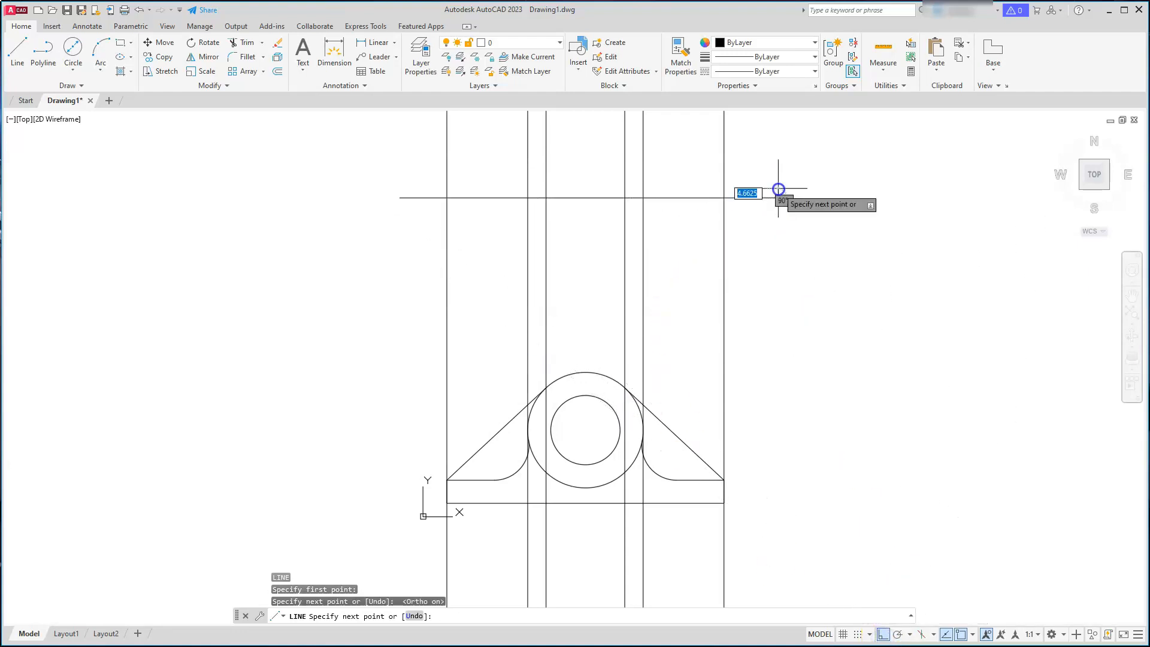
key("Escape")
key("Escape")
key("Escape")
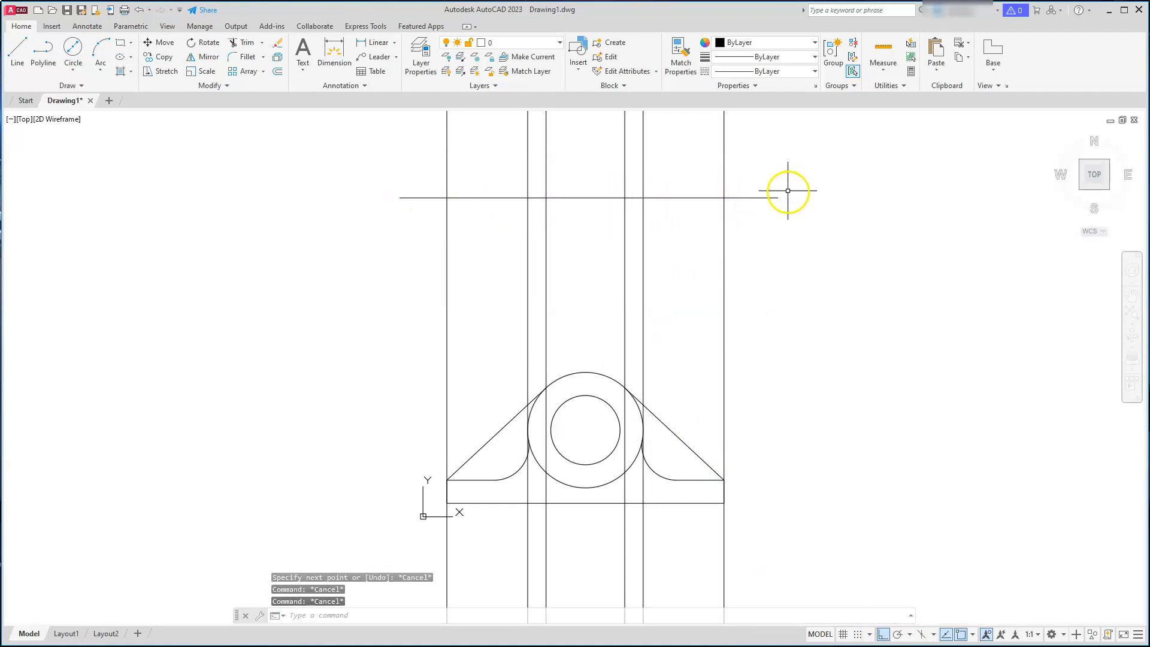
key("Escape")
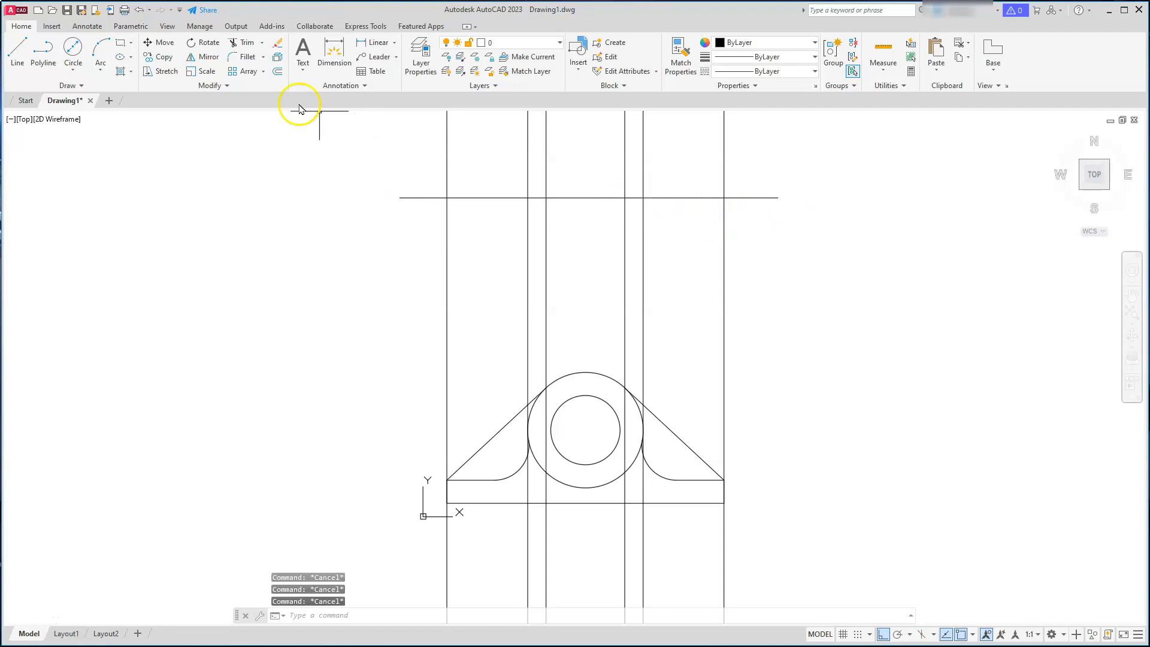
Step: Offset the horizontal line above the bracket downwards by 42
left_click(277, 72)
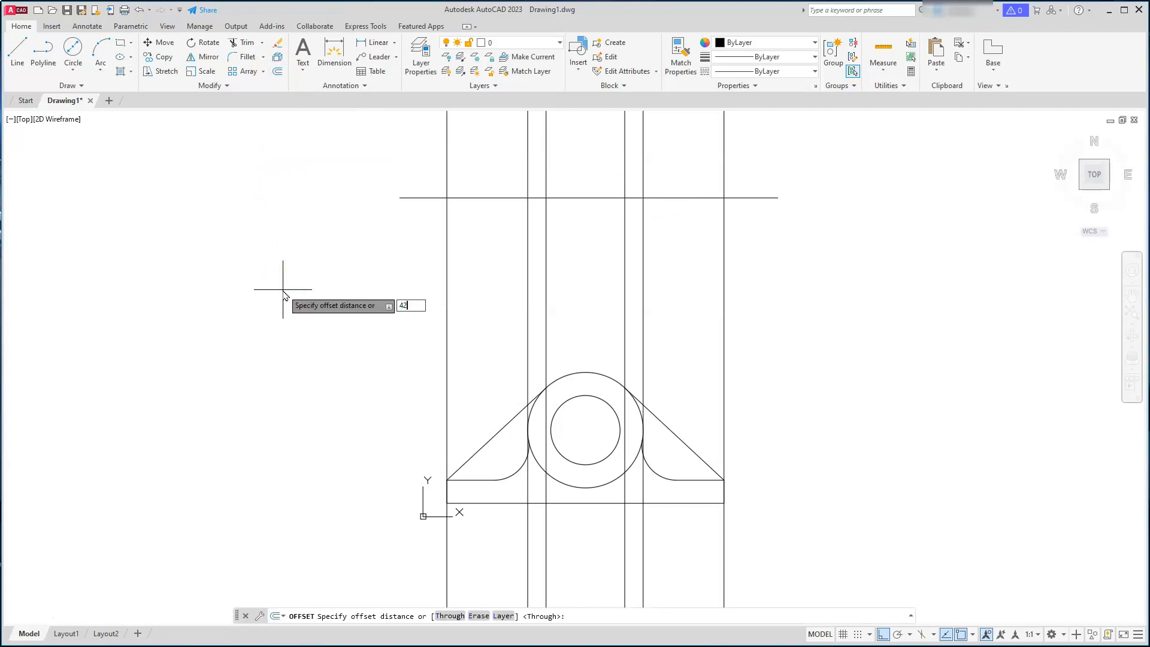
key("Return")
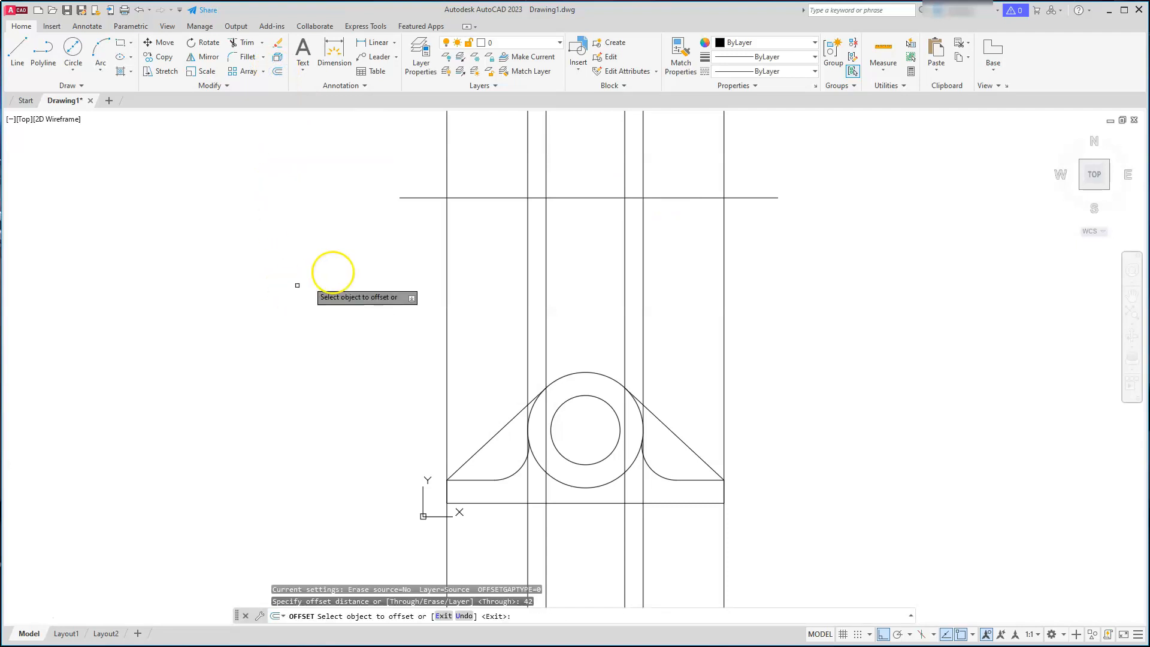
left_click(477, 199)
left_click(487, 319)
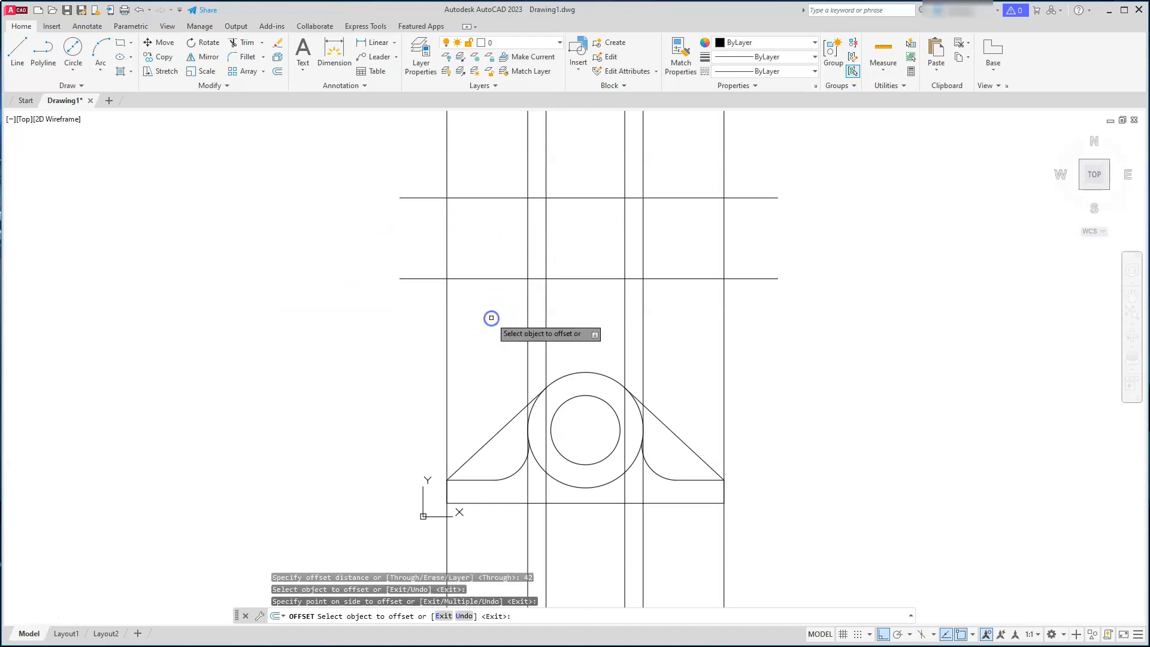
key("Escape")
key("Escape")
key("Escape")
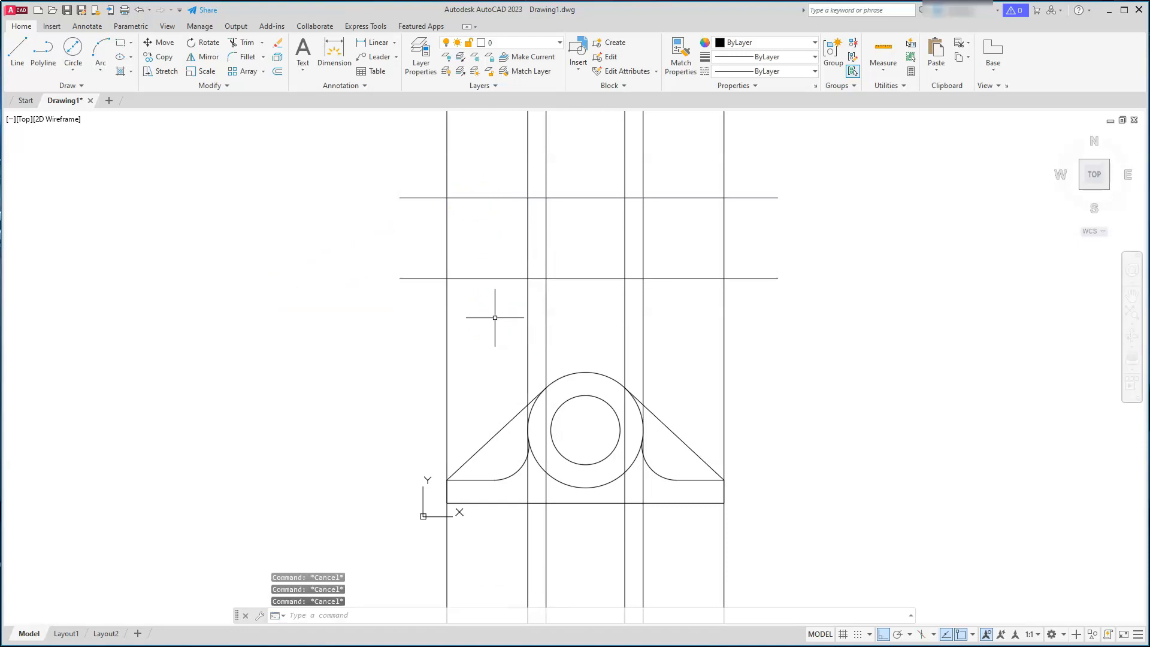
Step: Offset the uppermost horizontal line above the bracket downwards by 9
left_click(277, 73)
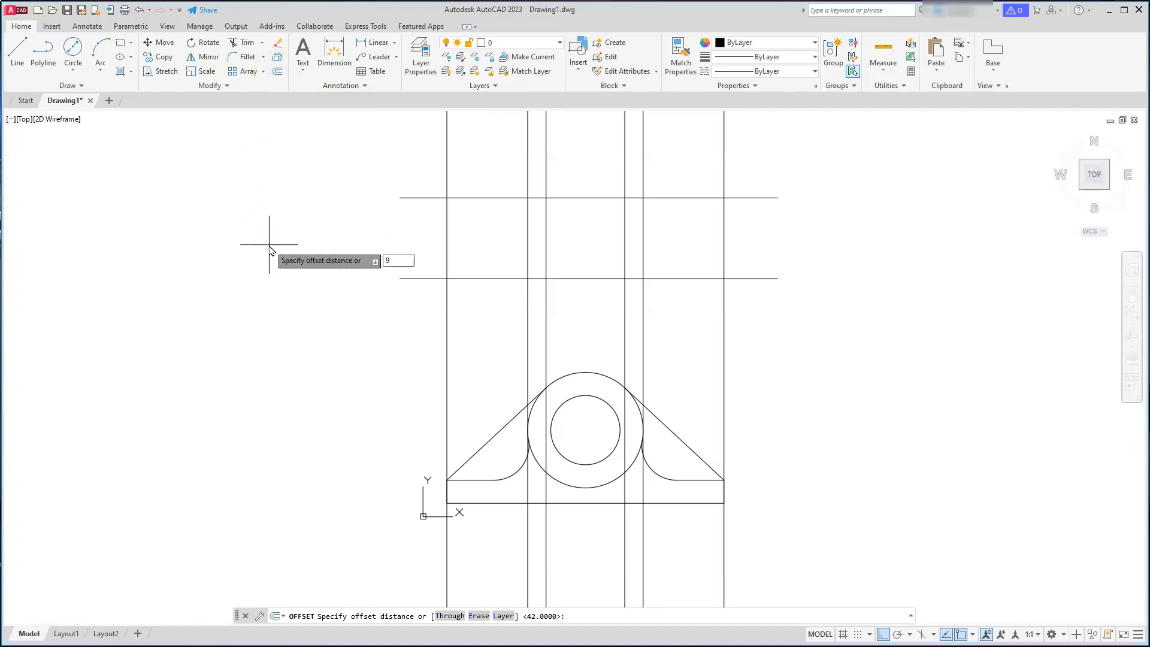
key("Return")
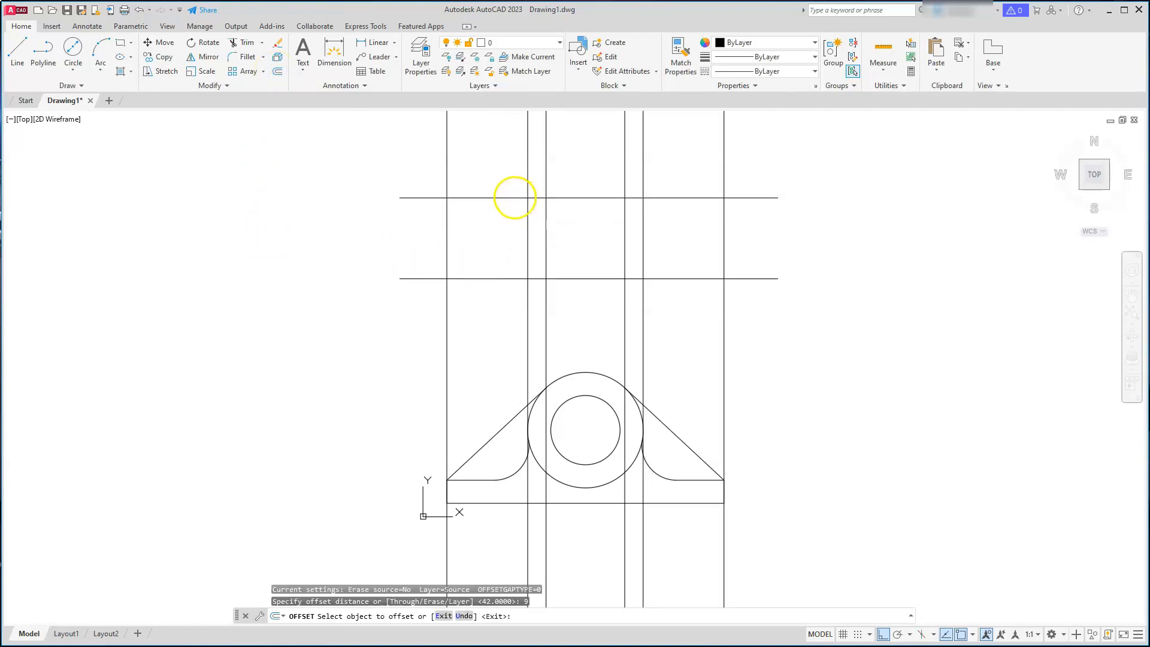
left_click(515, 197)
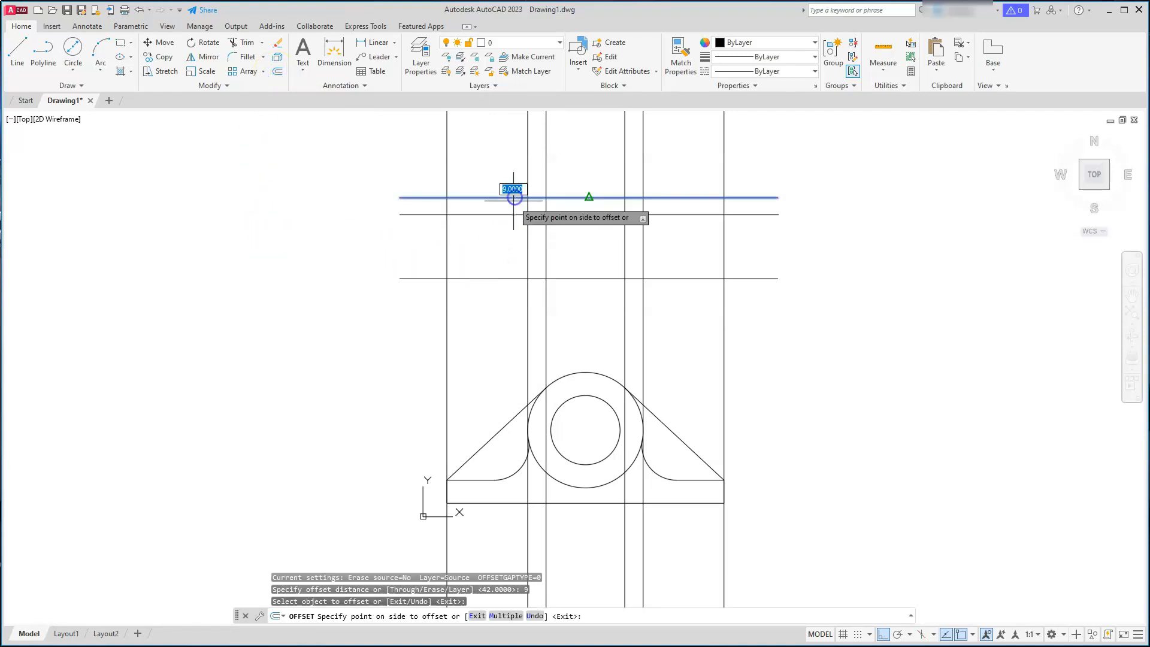
left_click(504, 241)
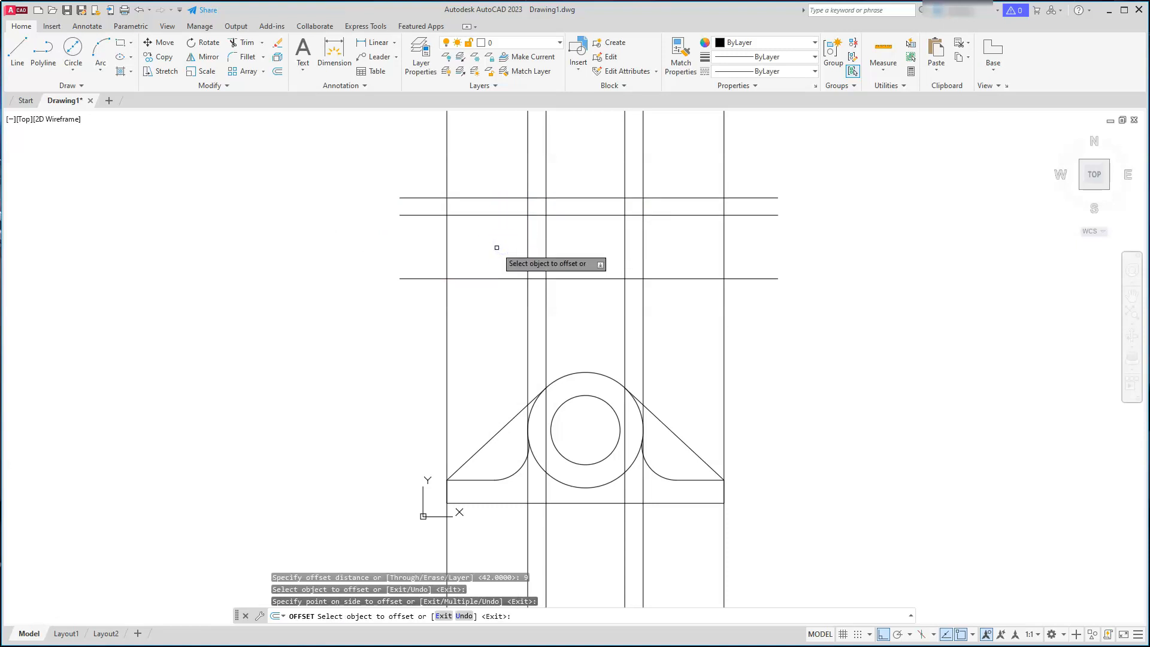
key("Escape")
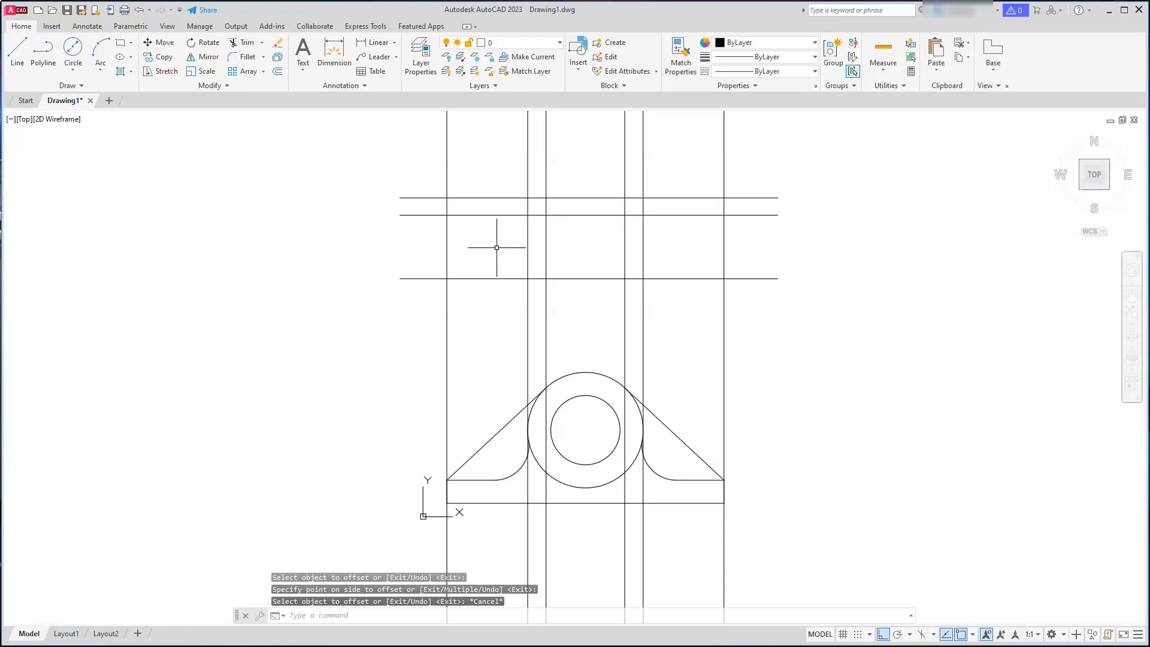
Step: Offset the uppermost horizontal line downwards by 60 to mark the front edge of the top view
left_click(278, 72)
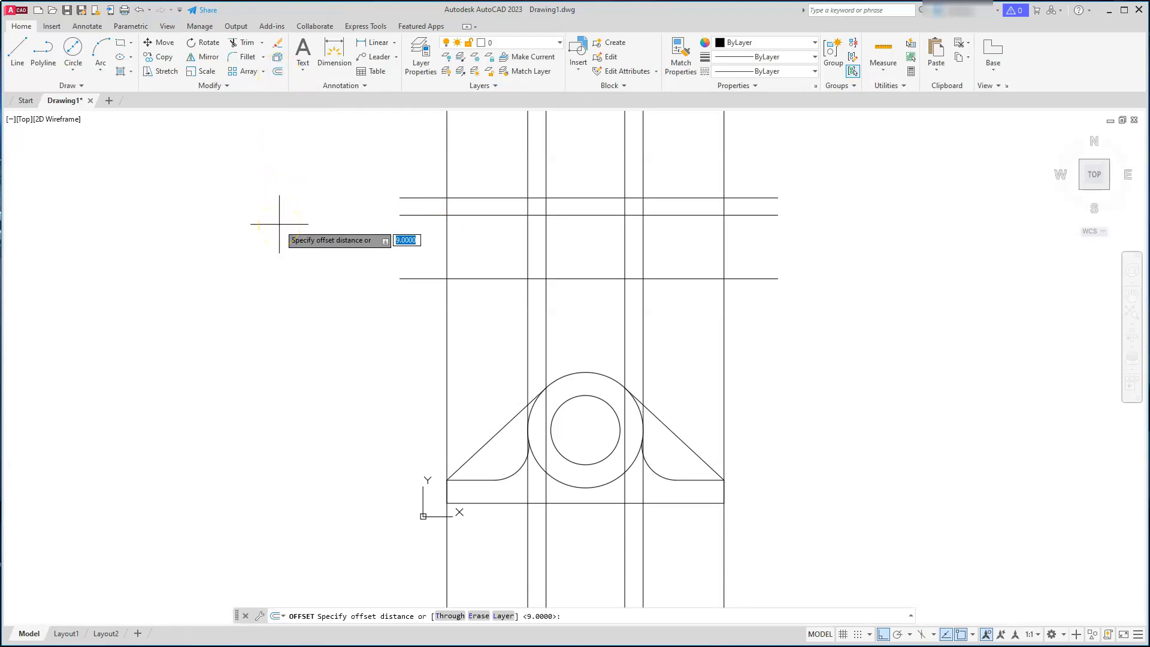
key("Return")
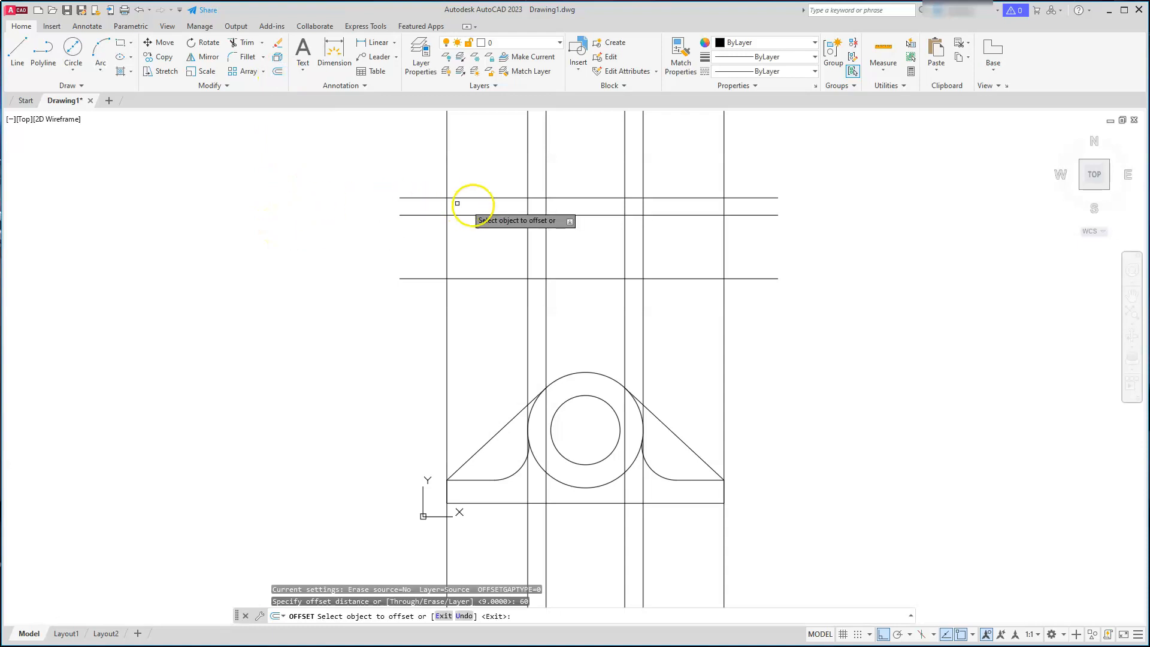
left_click(493, 197)
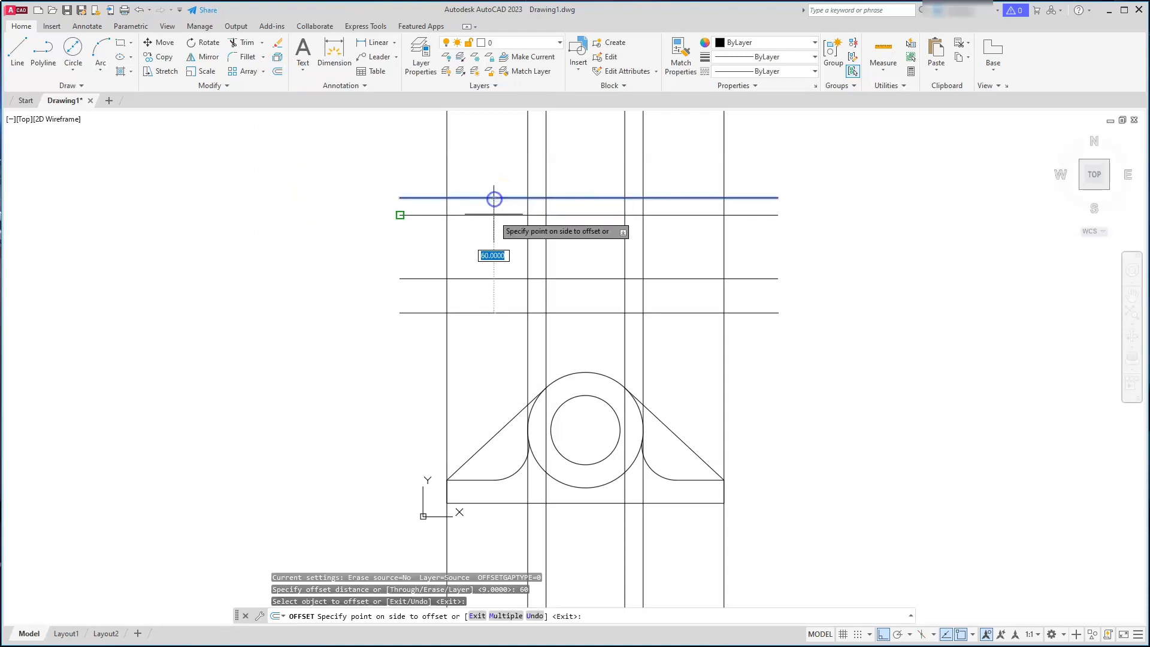
left_click(486, 345)
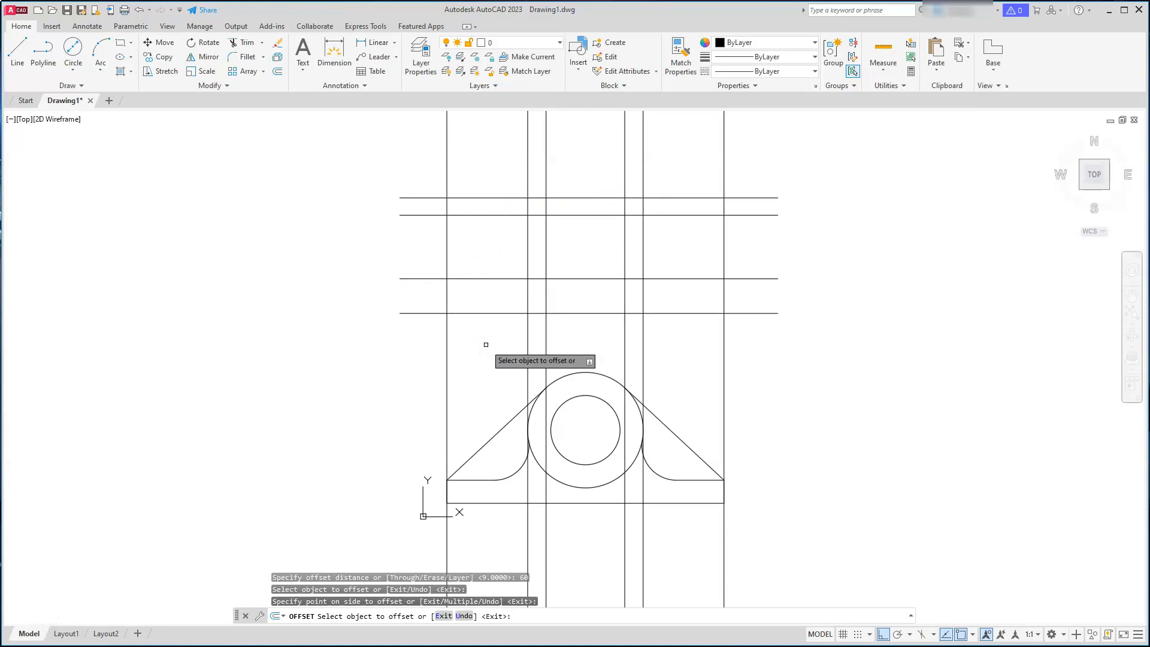
key("Escape")
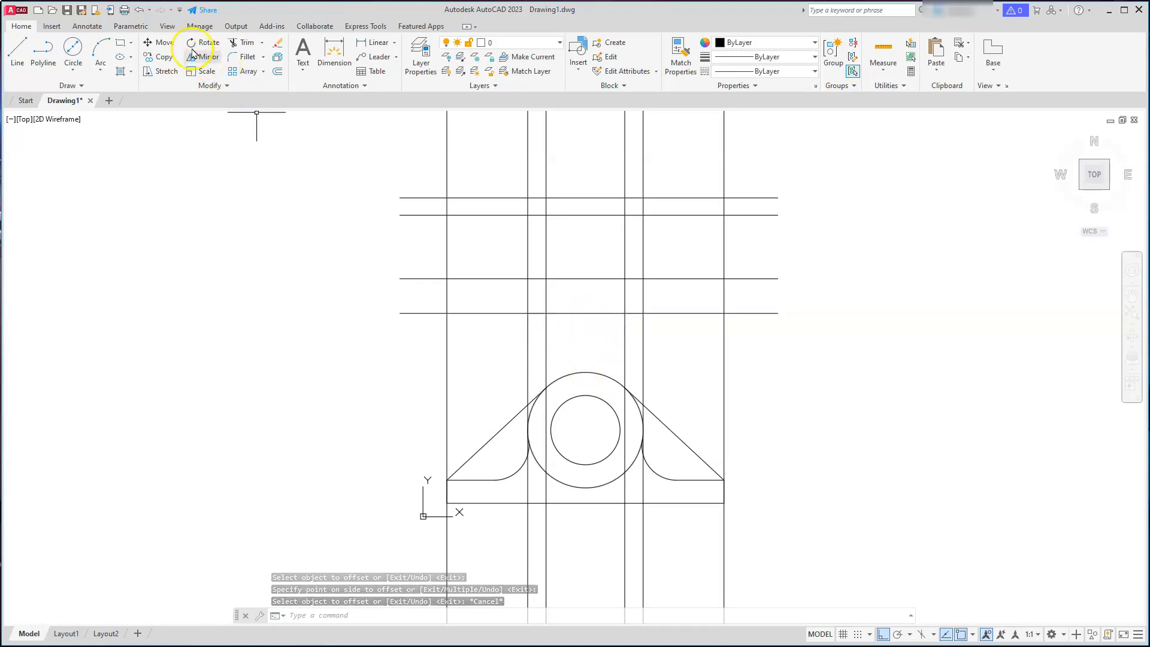
Step: Move all four horizontal lines straight up by about 9 units, away from the front view
left_click(148, 42)
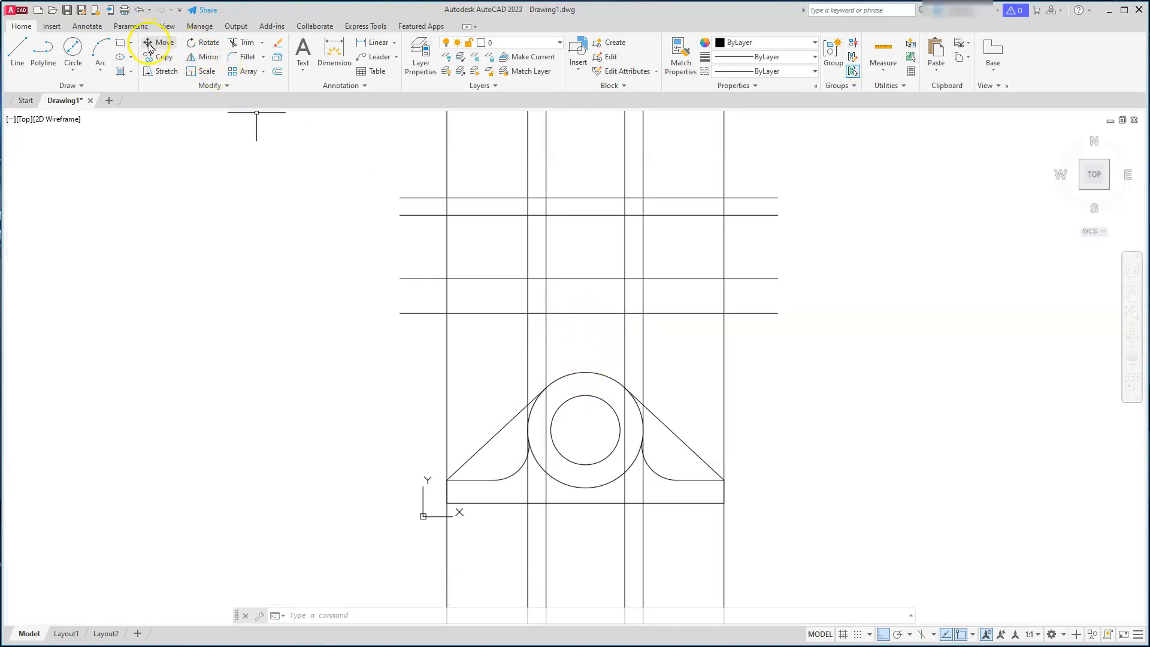
left_click(424, 168)
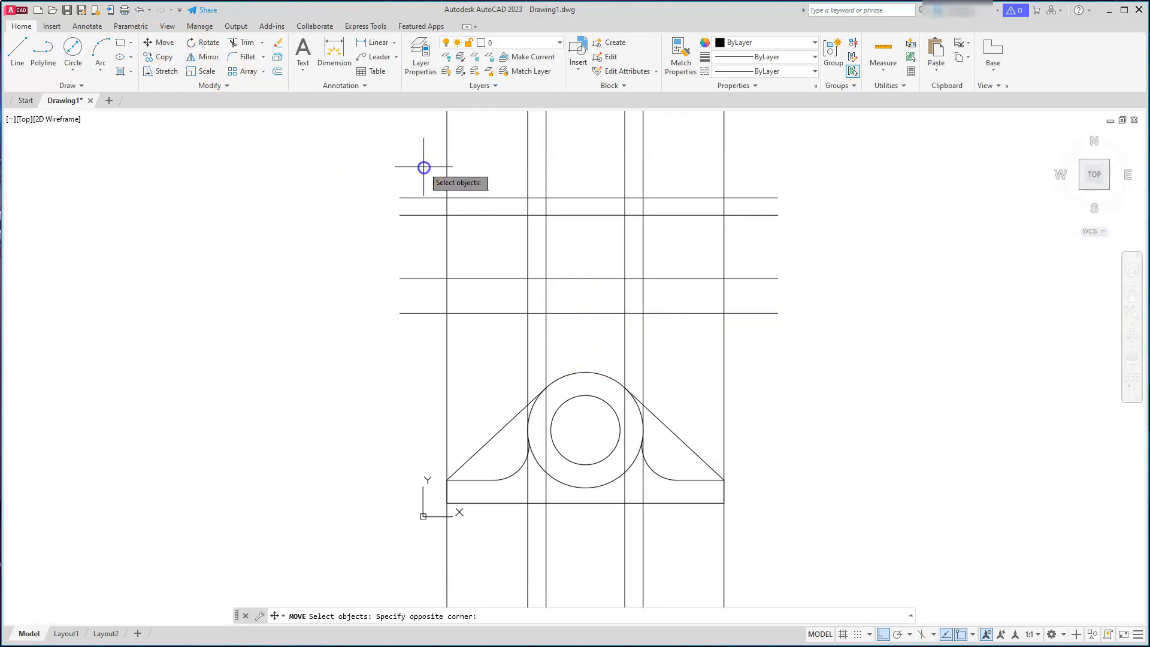
left_click(376, 342)
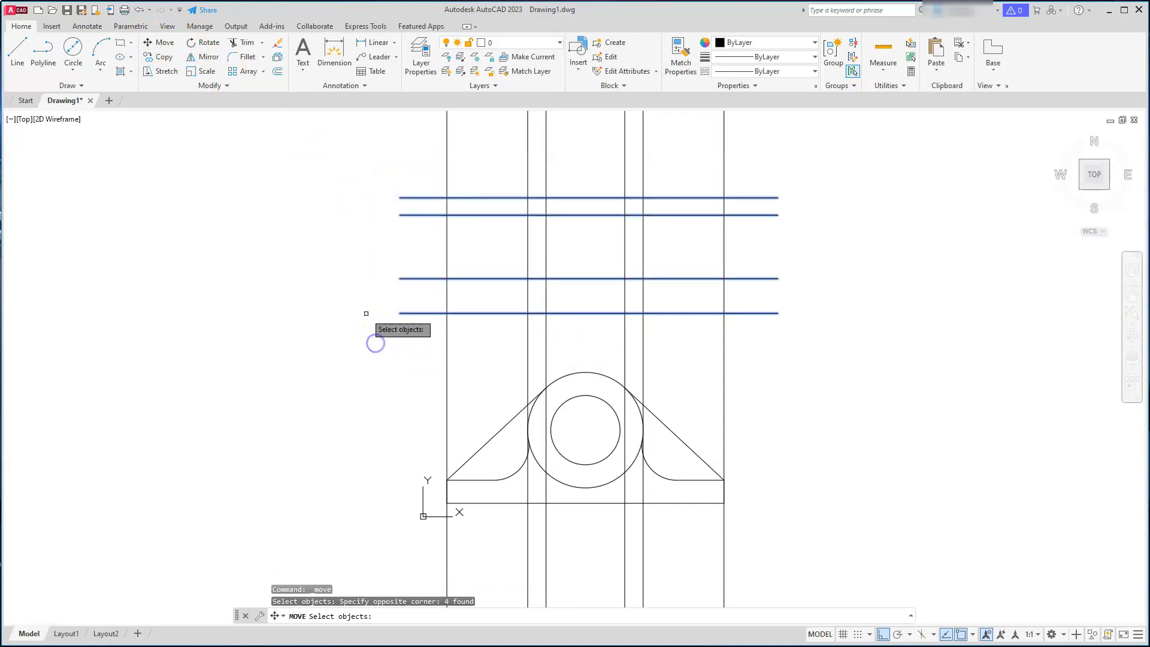
key("Return")
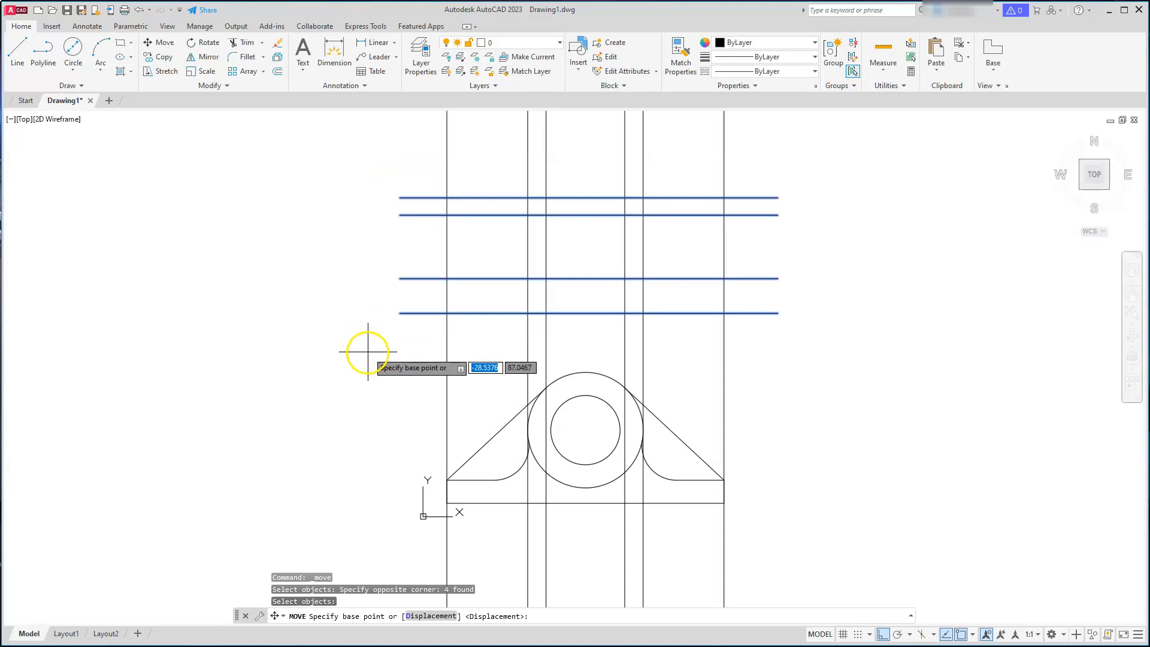
left_click(367, 352)
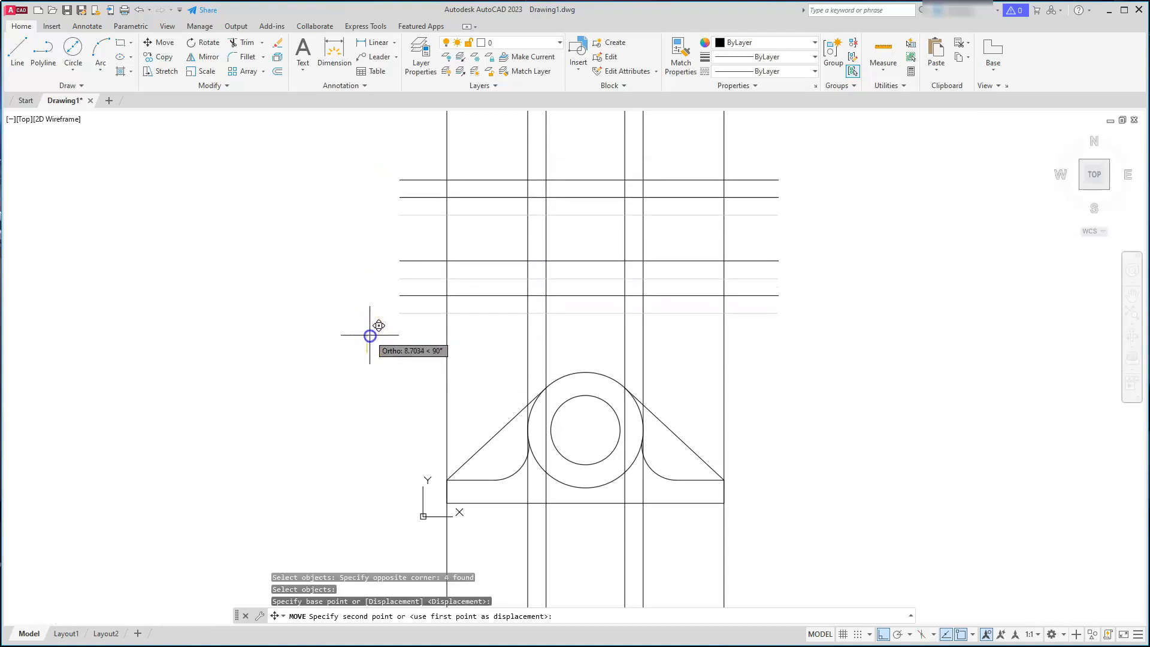
left_click(371, 334)
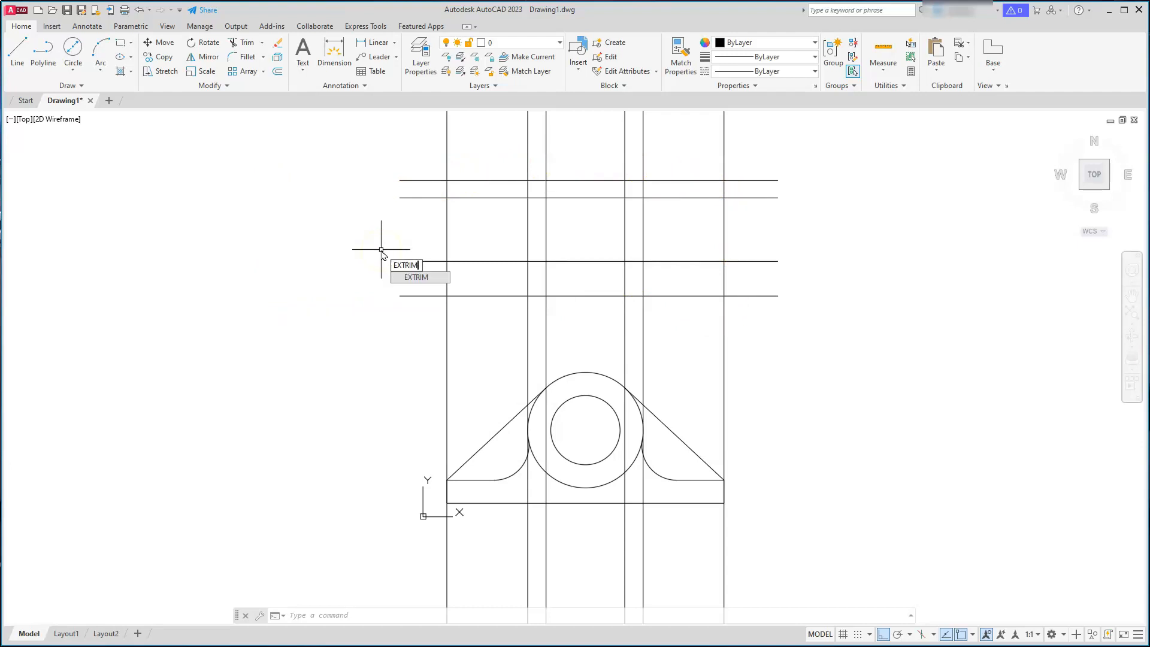
Step: Use EXTRIM to cut the vertical construction lines above the uppermost horizontal line and below the lowest one
key("Return")
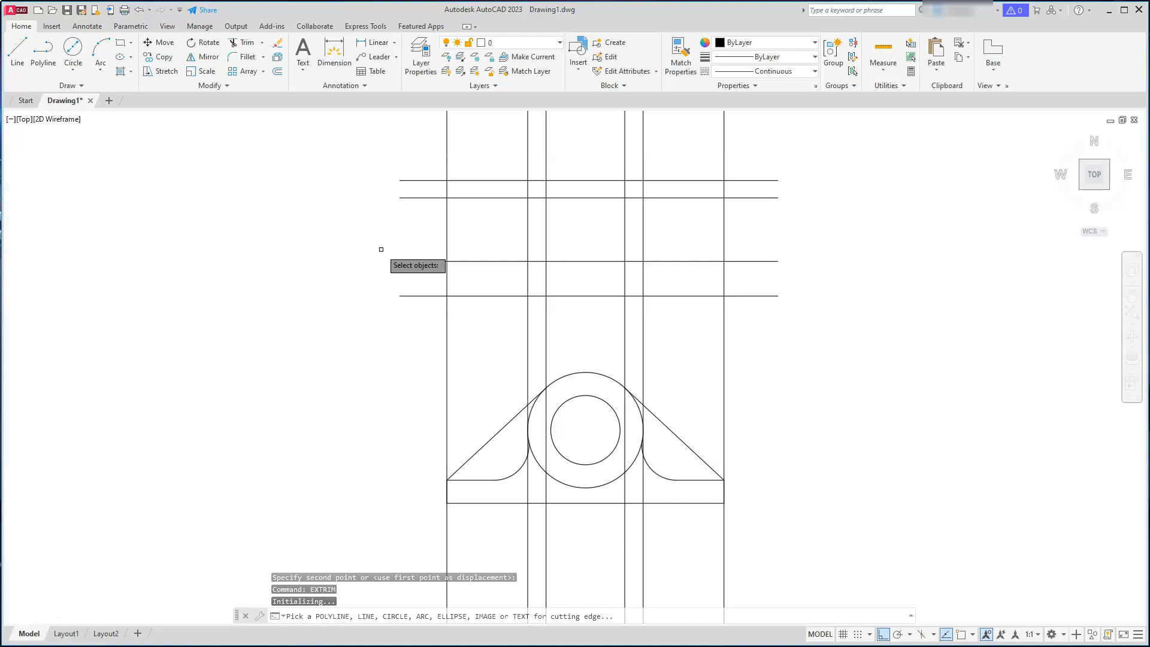
left_click(475, 180)
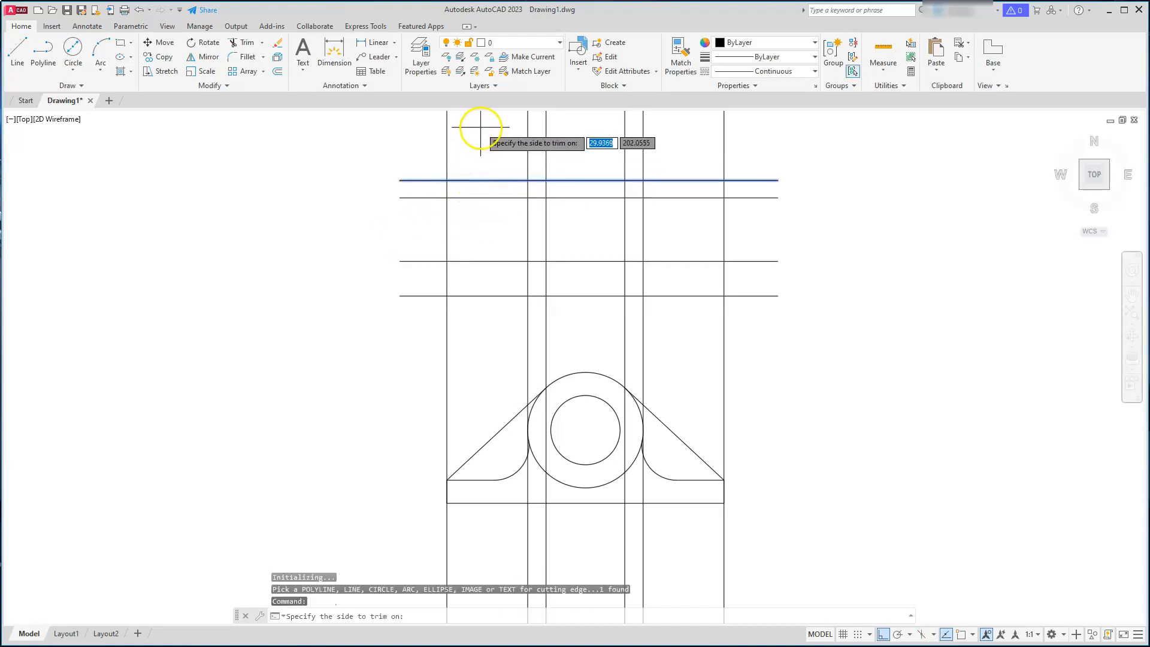
left_click(493, 140)
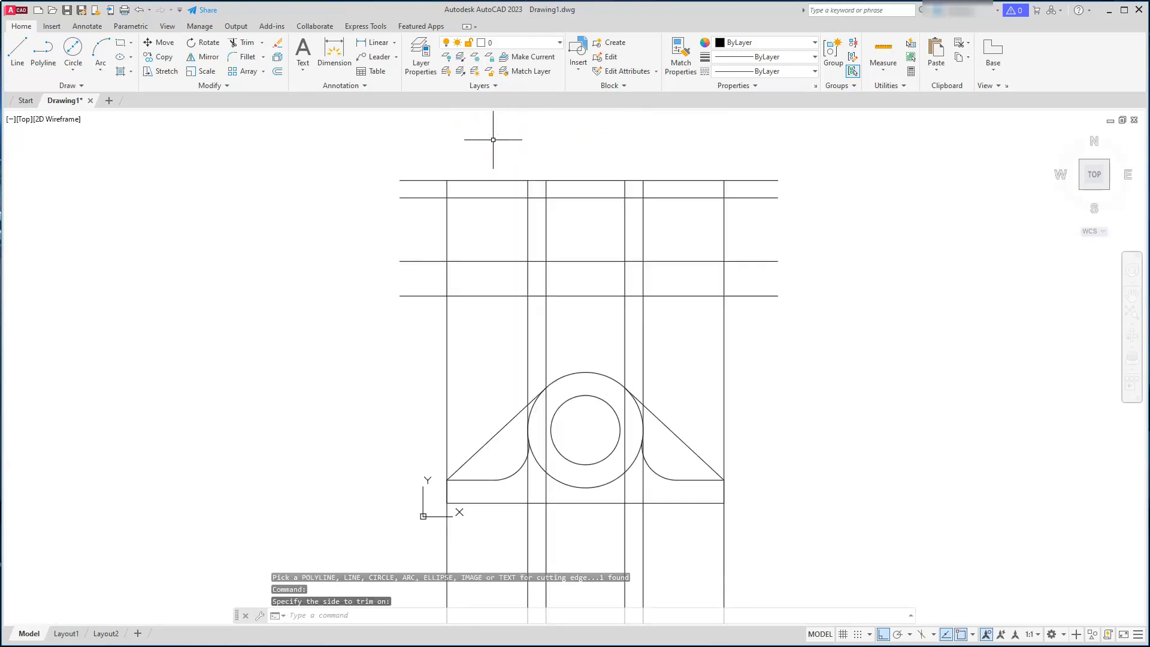
key("Return")
left_click(497, 297)
left_click(489, 365)
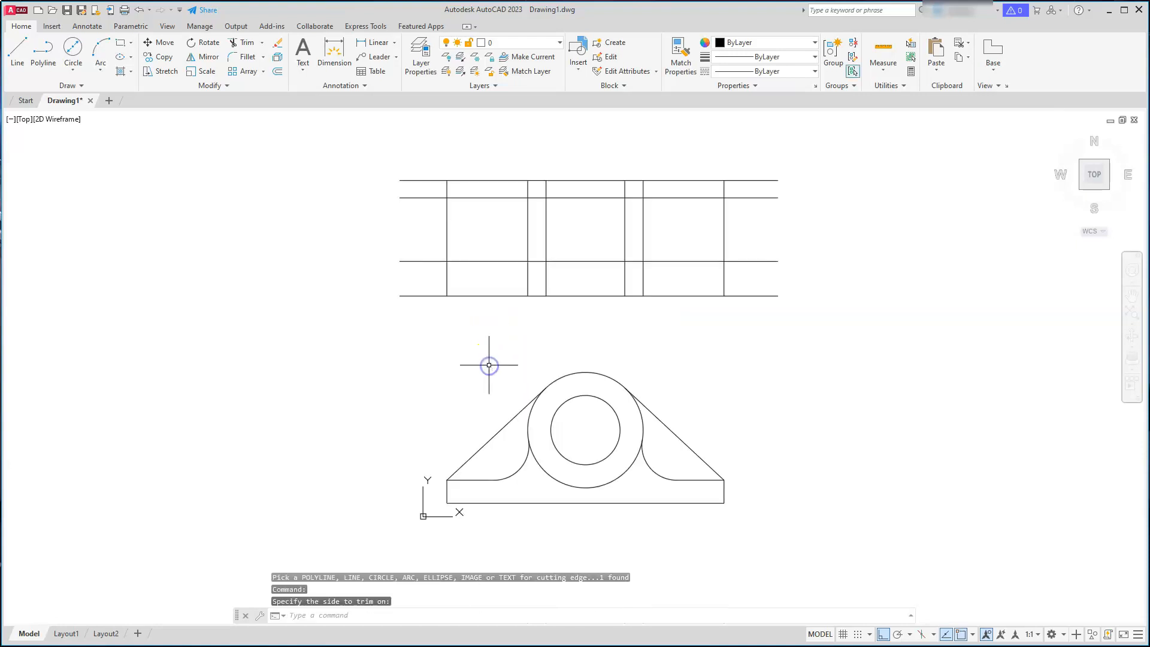
Step: Use EXTRIM to cut the horizontal lines where they extend beyond the leftmost and rightmost vertical lines
key("Return")
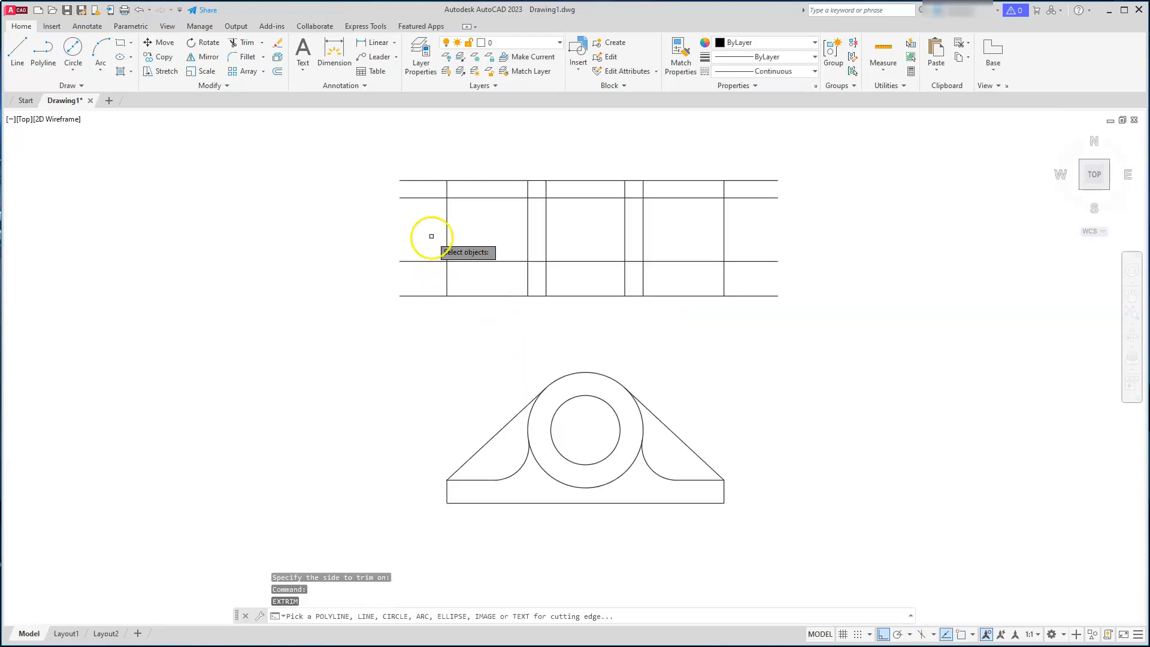
left_click(446, 235)
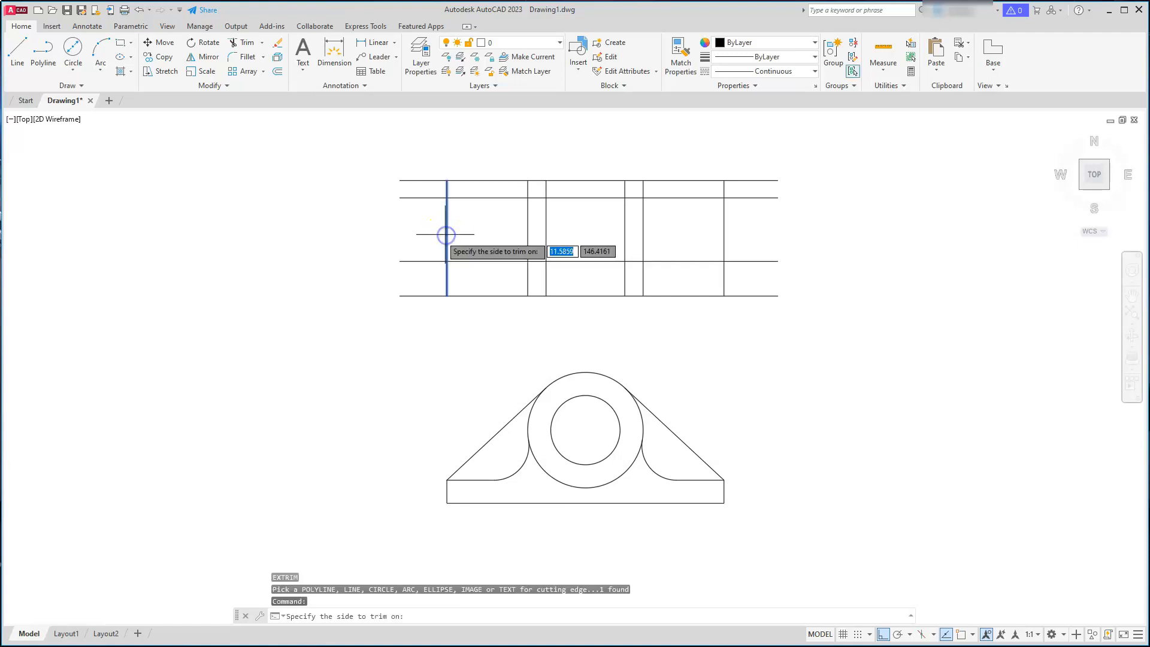
left_click(360, 237)
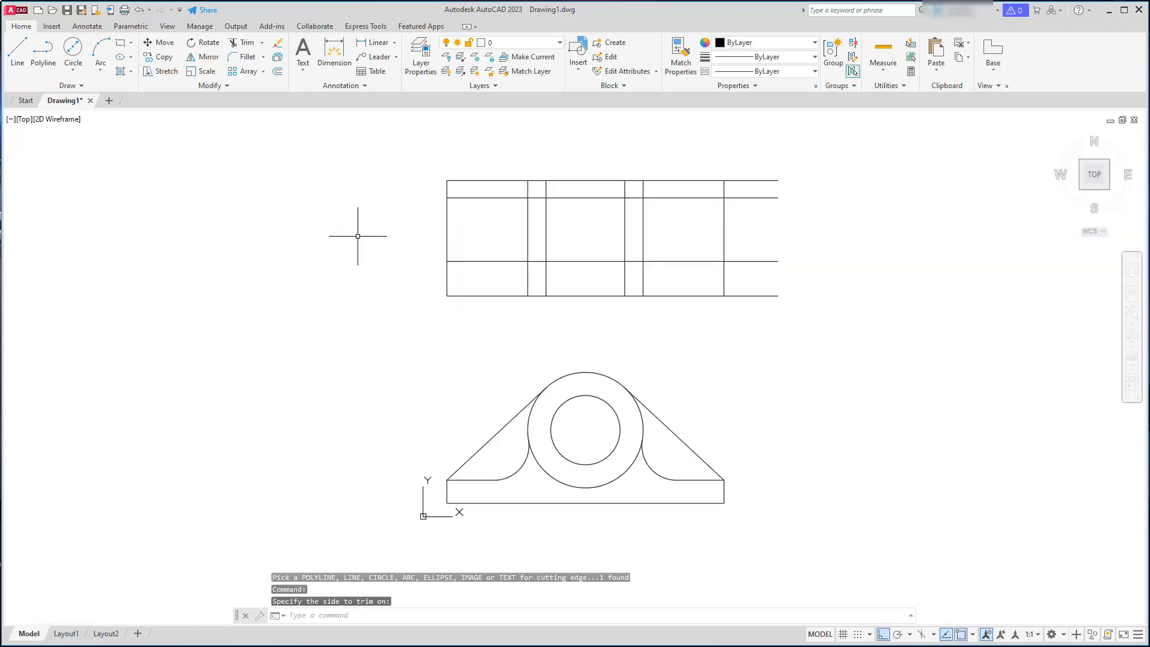
key("Return")
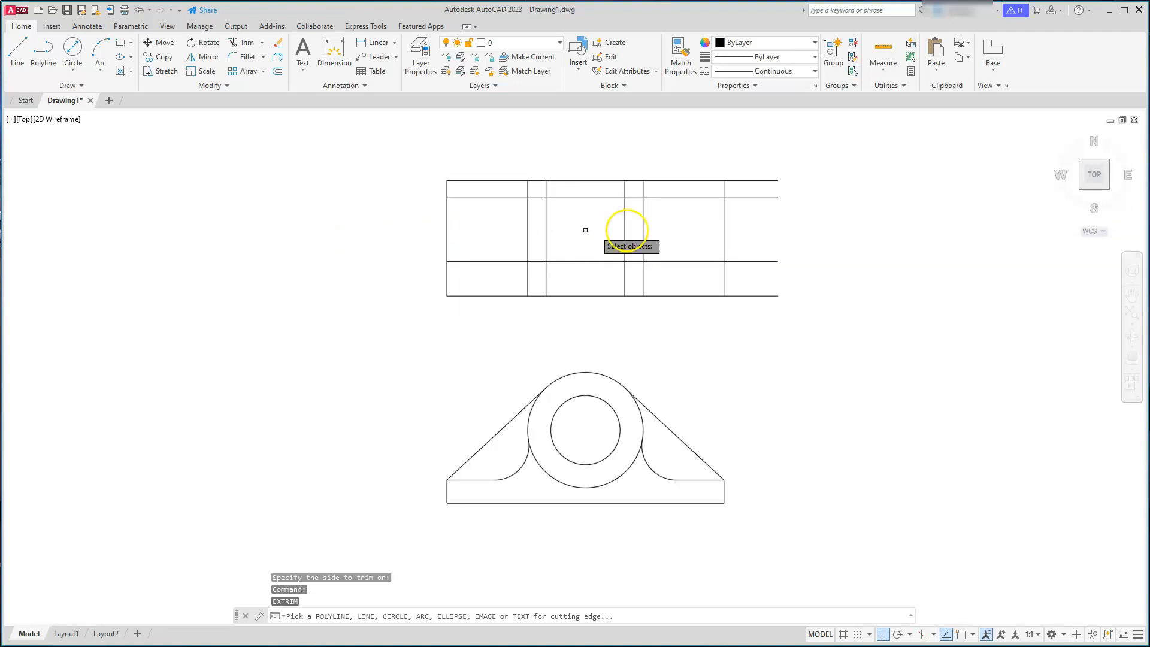
left_click(724, 237)
left_click(817, 225)
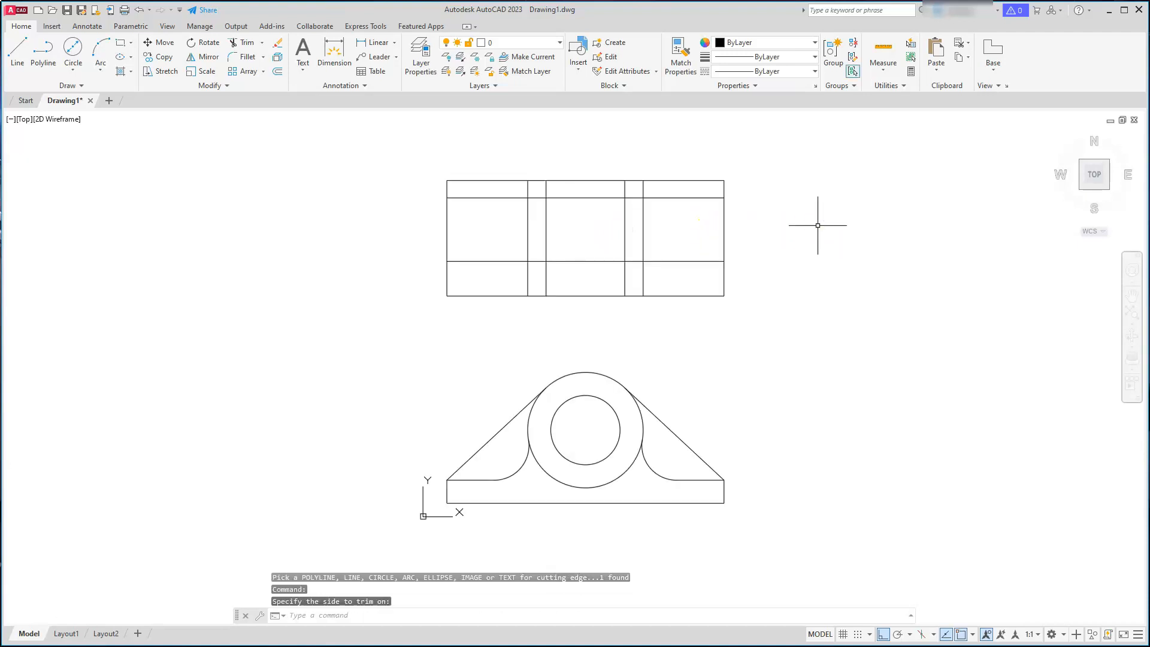
key("Escape")
key("Escape")
key("Escape")
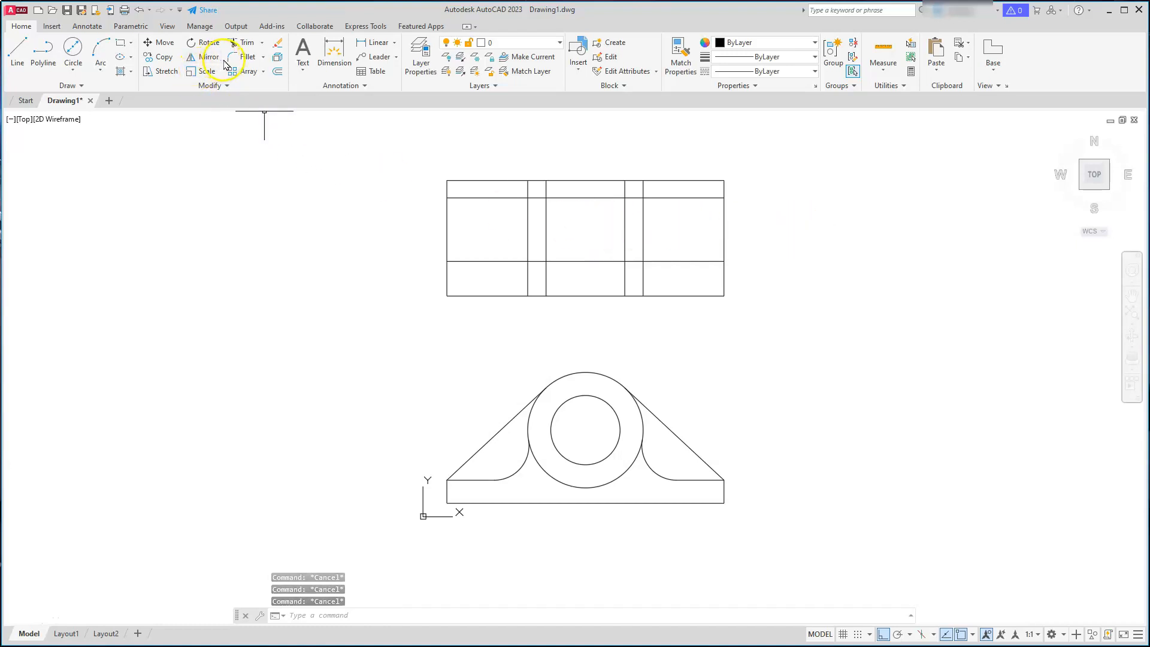
Step: Trim the second horizontal line from the top between the two innermost vertical lines
left_click(242, 42)
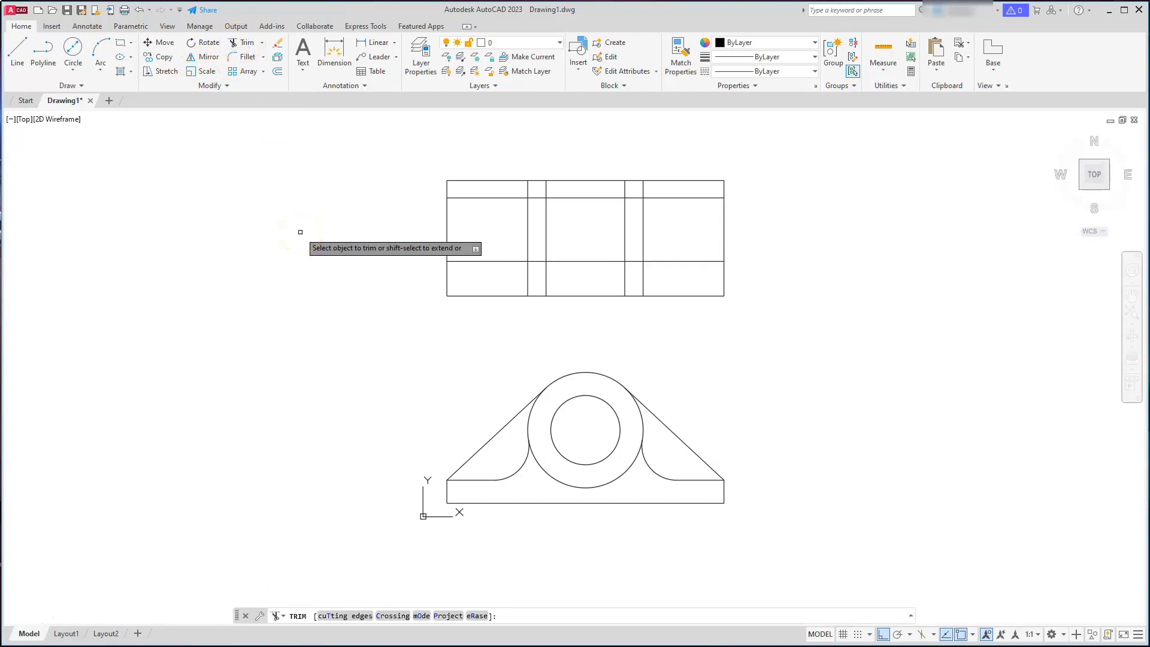
left_click(579, 197)
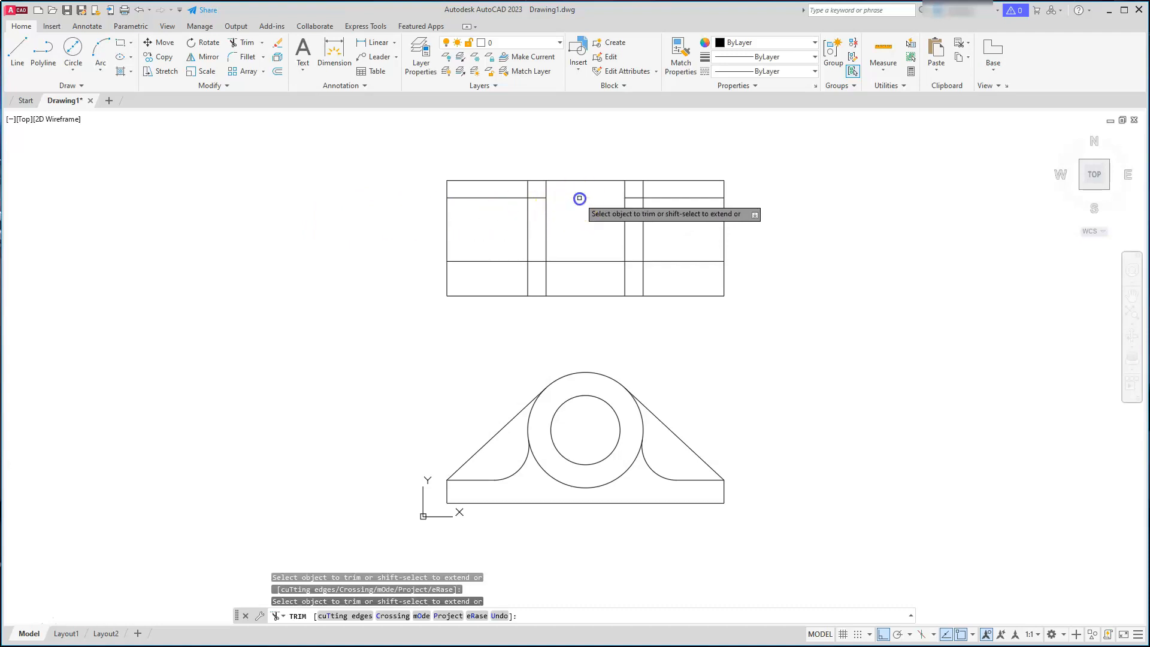
key("Escape")
key("Escape")
key("Escape")
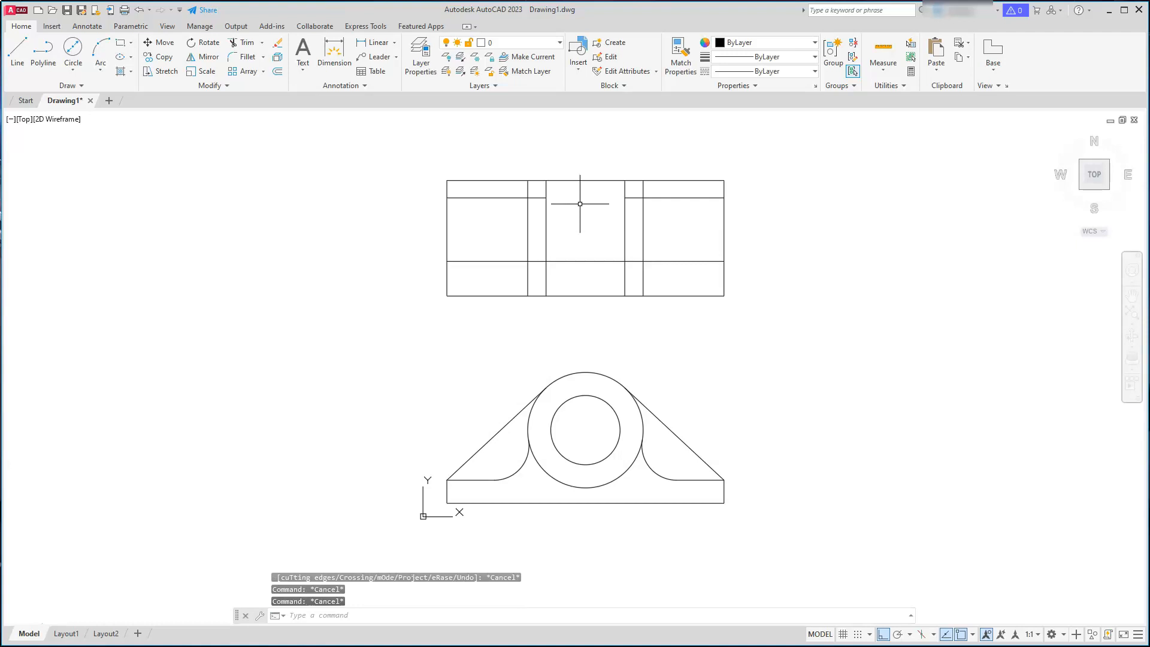
Step: Erase the two innermost vertical lines of the top view
left_click(626, 234)
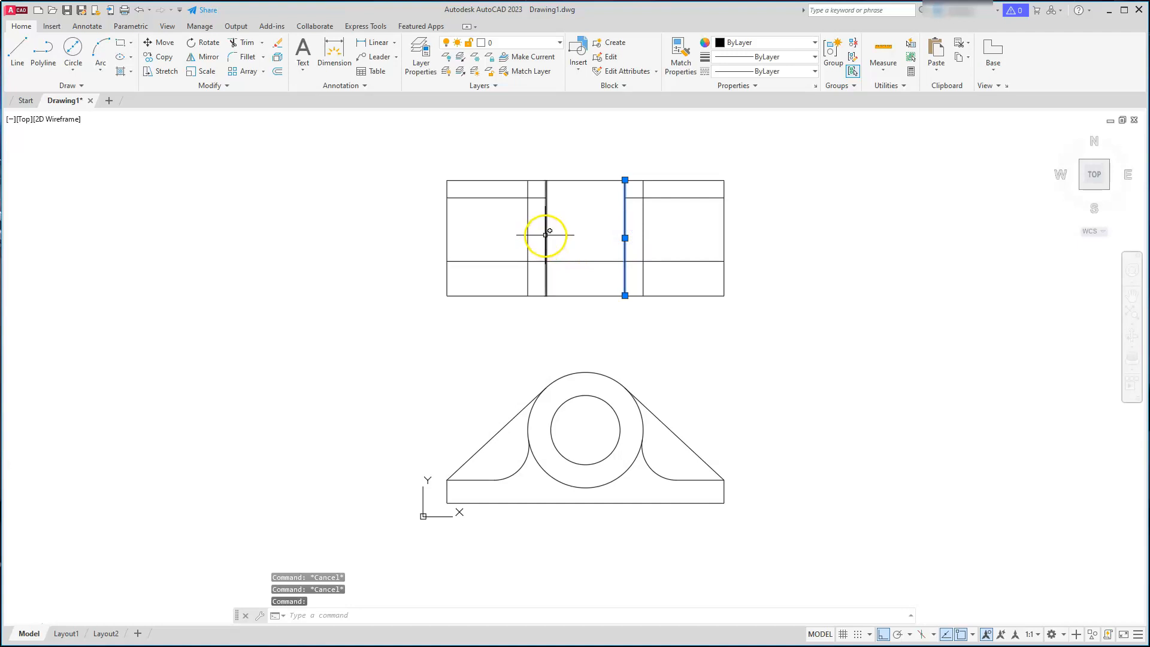
left_click(546, 234)
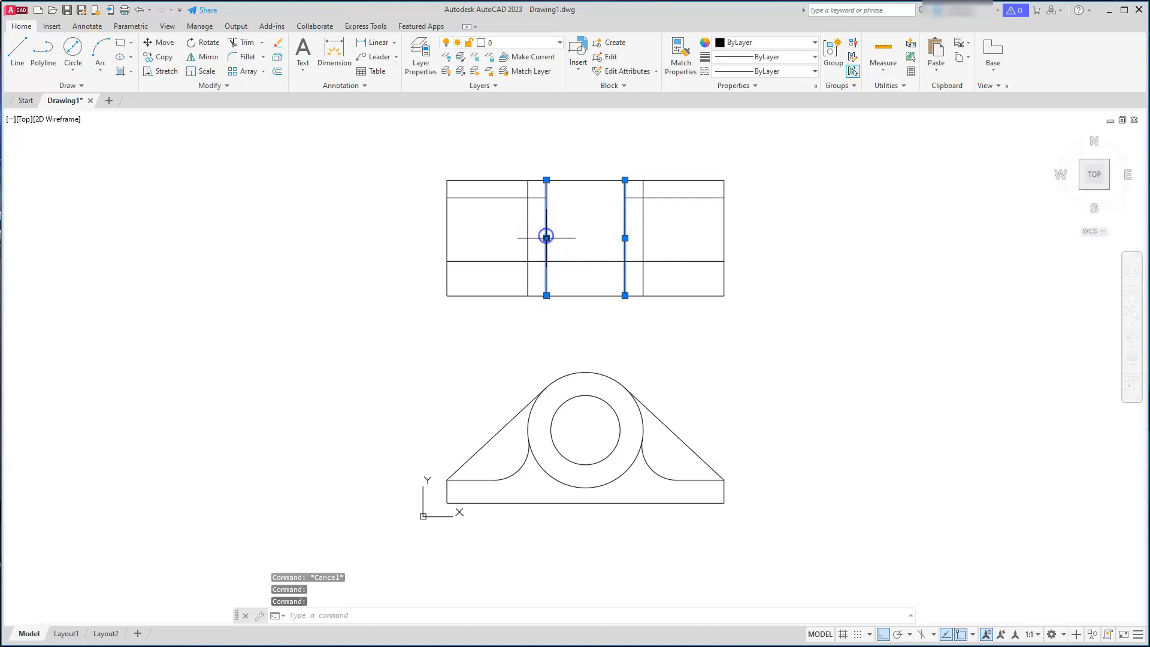
left_click(277, 44)
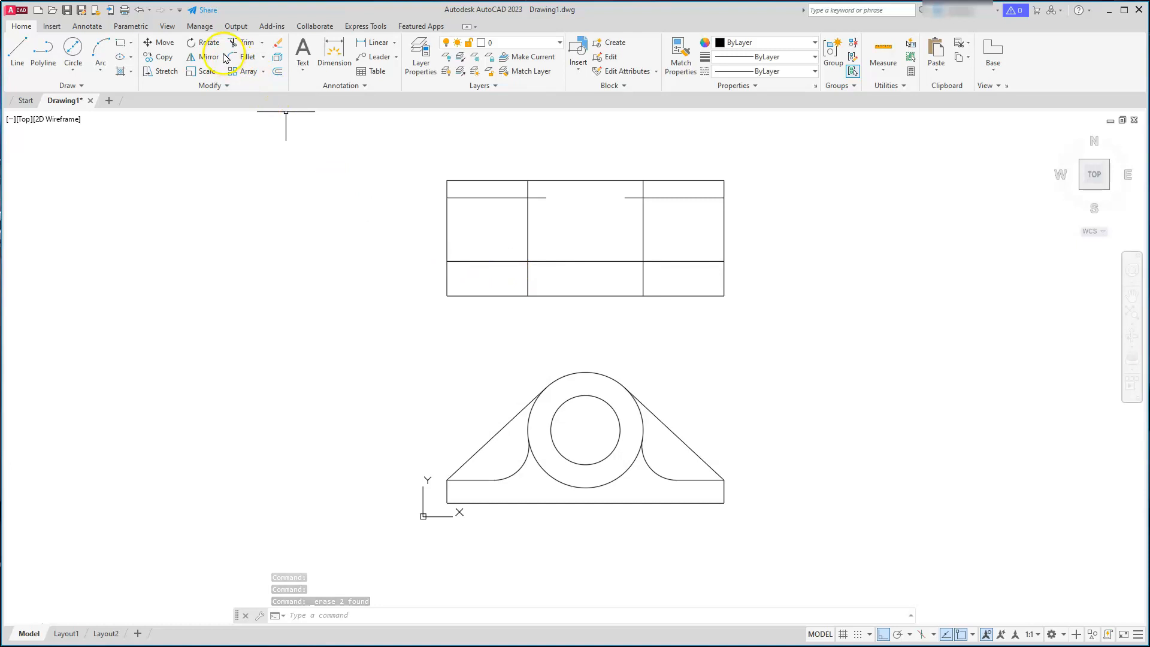
Step: Trim away the top view's two lower outer corners and the horizontal segment crossing between the inner vertical lines
left_click(238, 41)
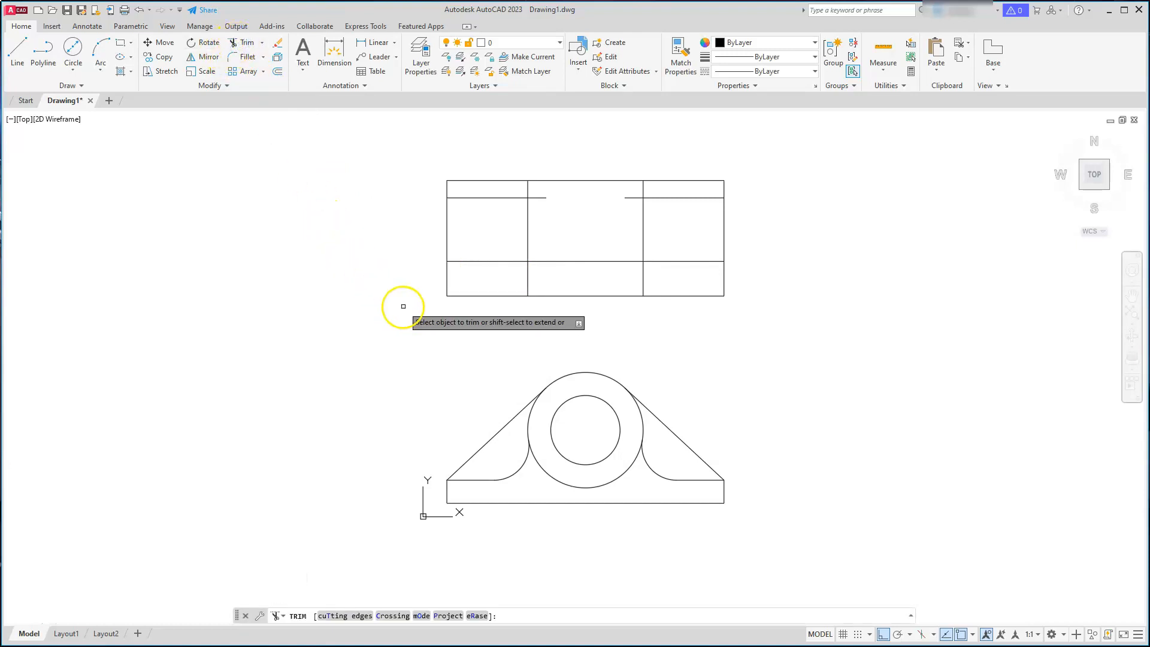
left_click(446, 279)
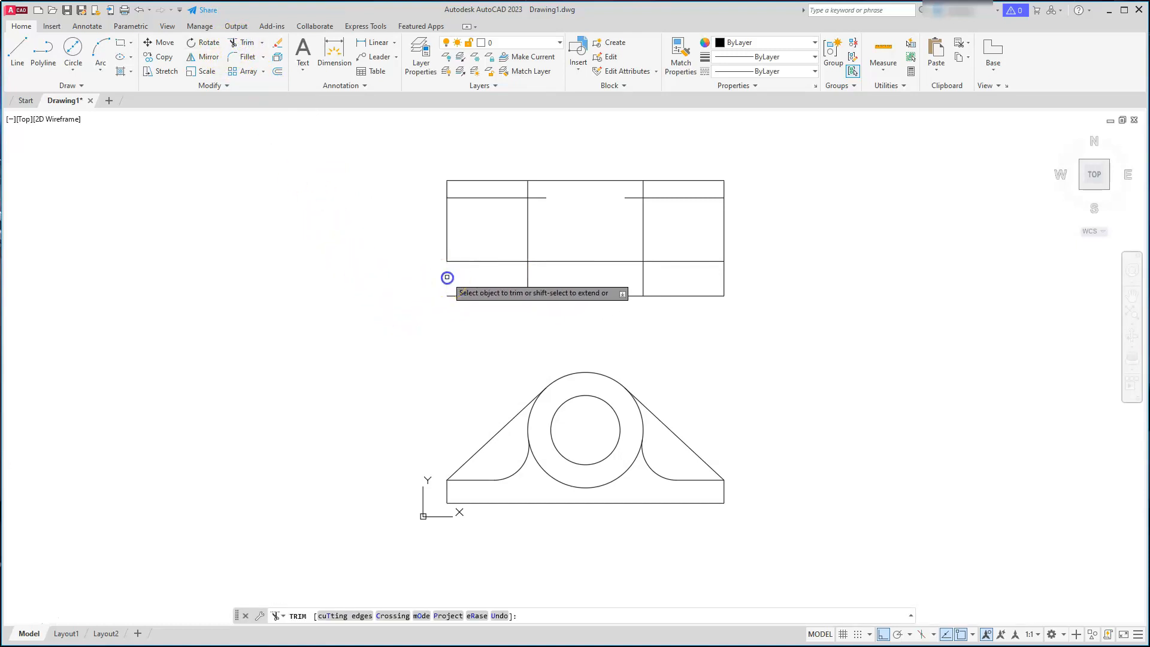
left_click(469, 297)
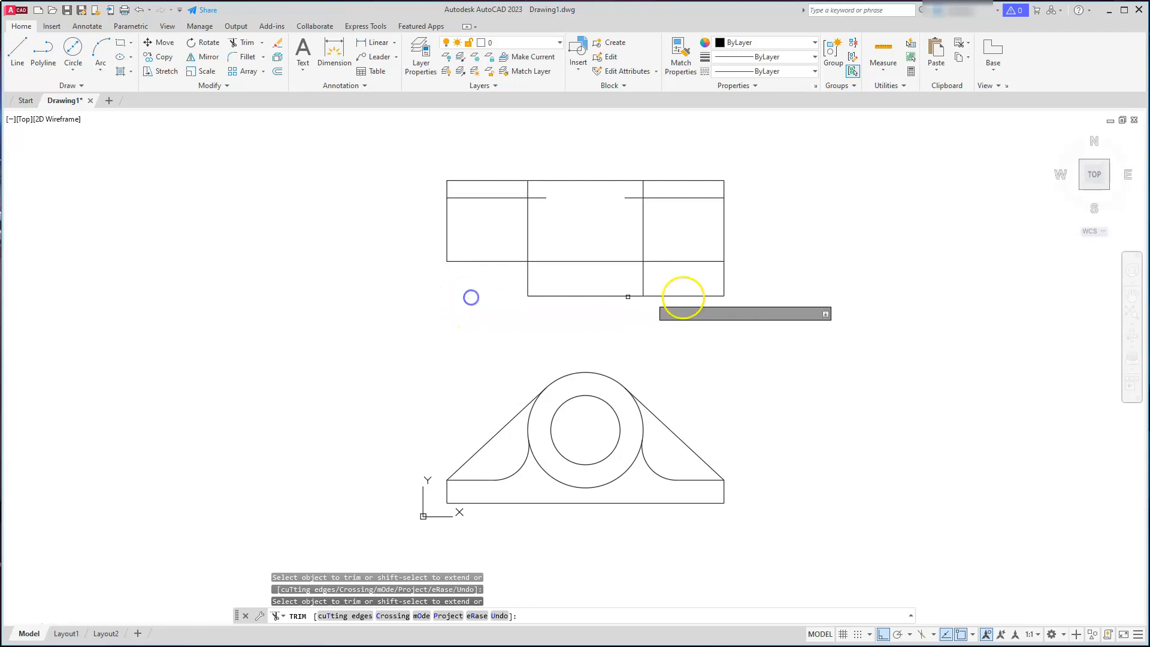
left_click(716, 294)
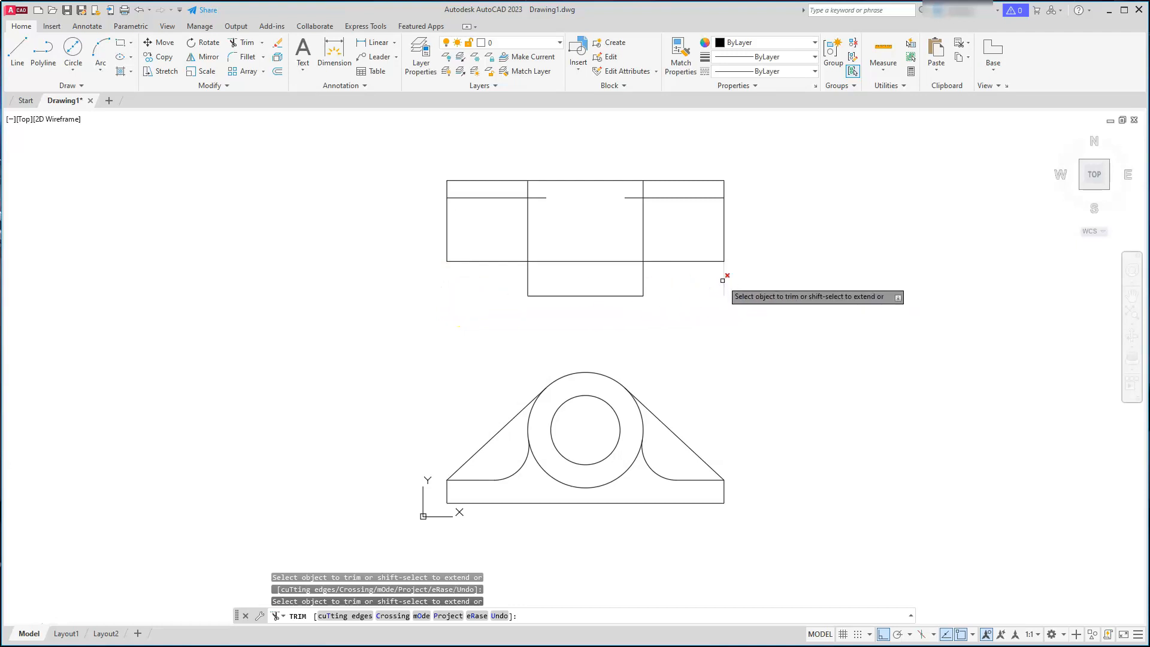
left_click(725, 280)
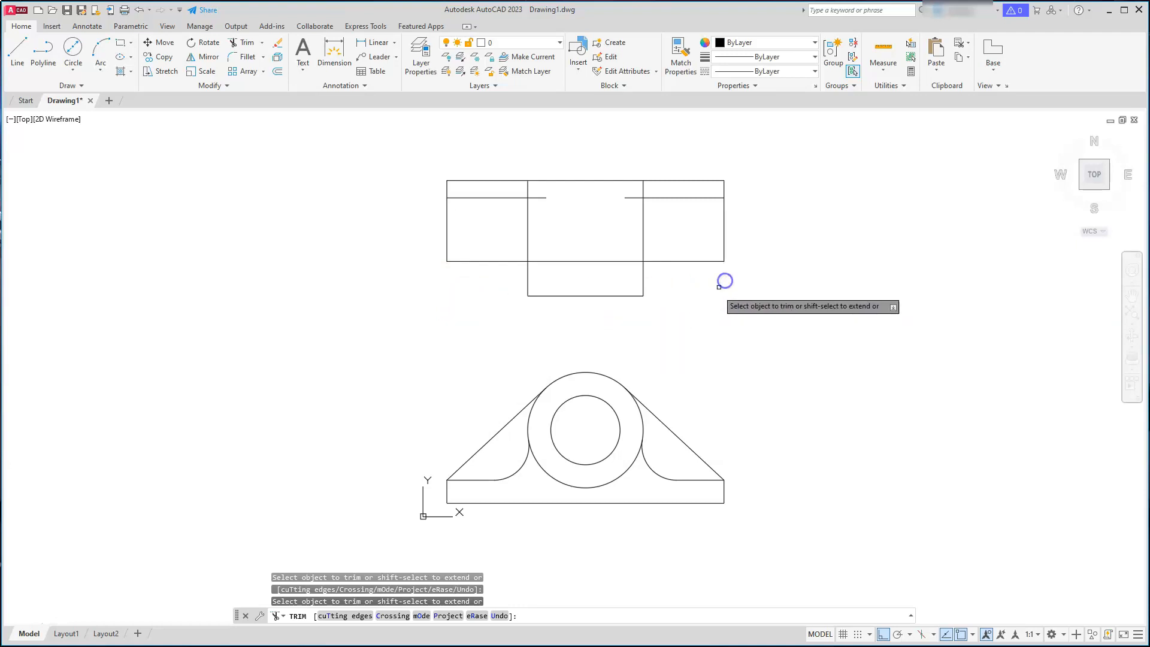
left_click(601, 262)
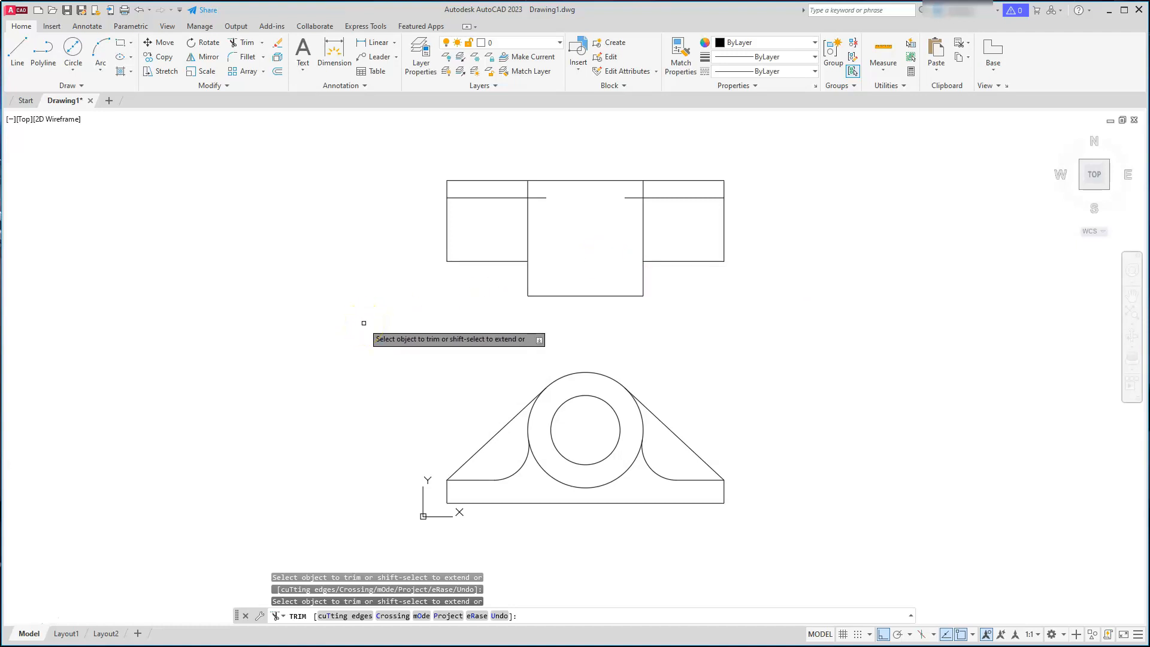
key("Escape")
key("Escape")
key("Escape")
Step: Offset the lower edge of the top view's right wing upward by 16
mouse_move(380, 283)
middle_mouse_down()
mouse_move(343, 314)
mouse_move(330, 351)
middle_mouse_up()
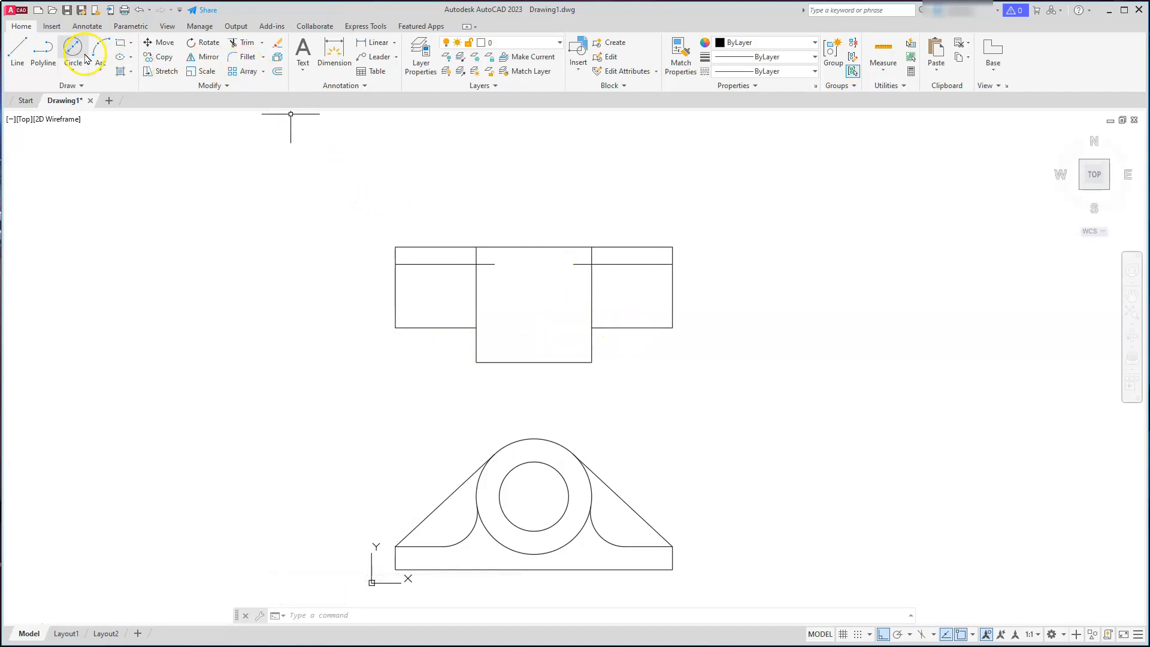
left_click(278, 73)
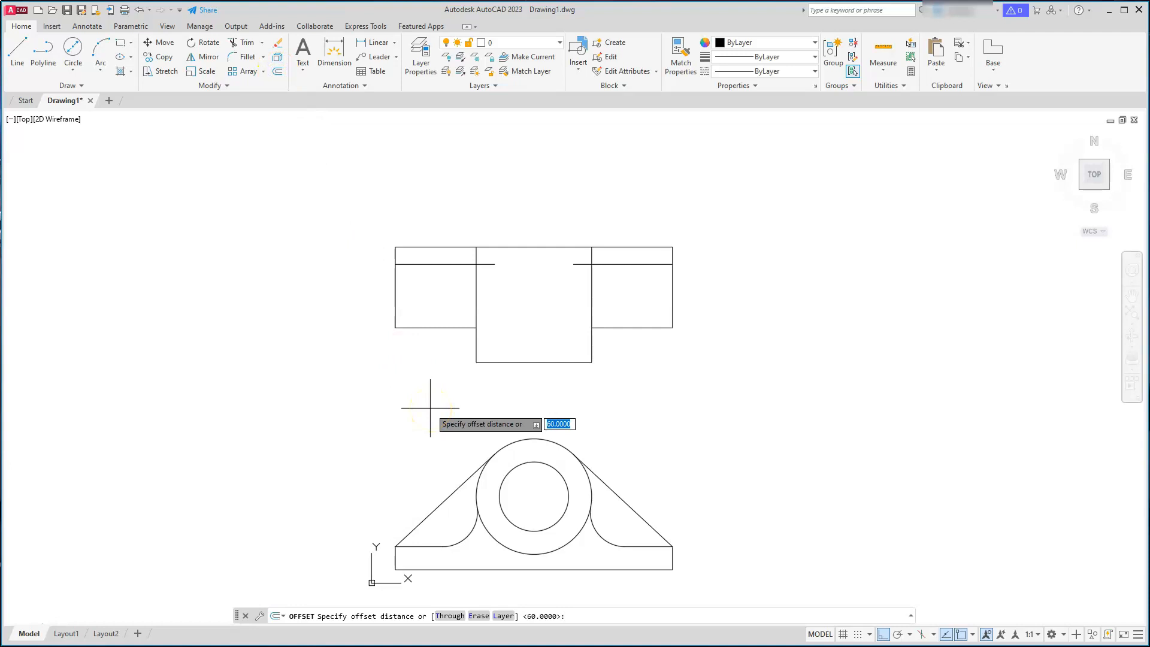
key("Return")
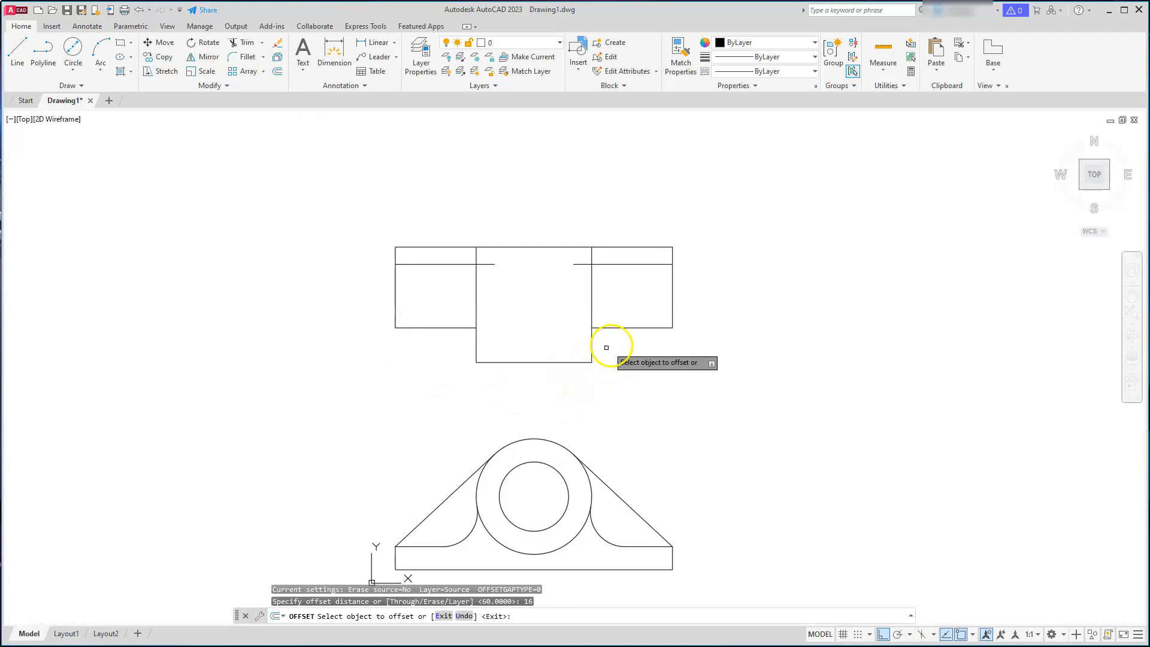
left_click(631, 326)
left_click(634, 282)
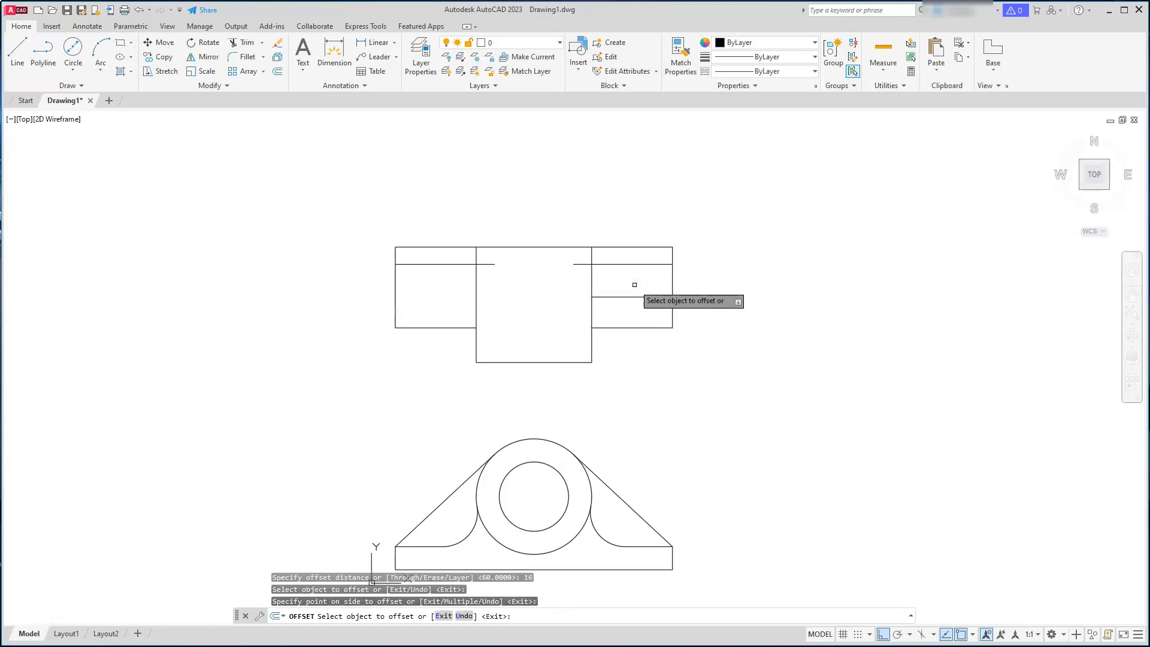
key("Escape")
key("Escape")
key("Escape")
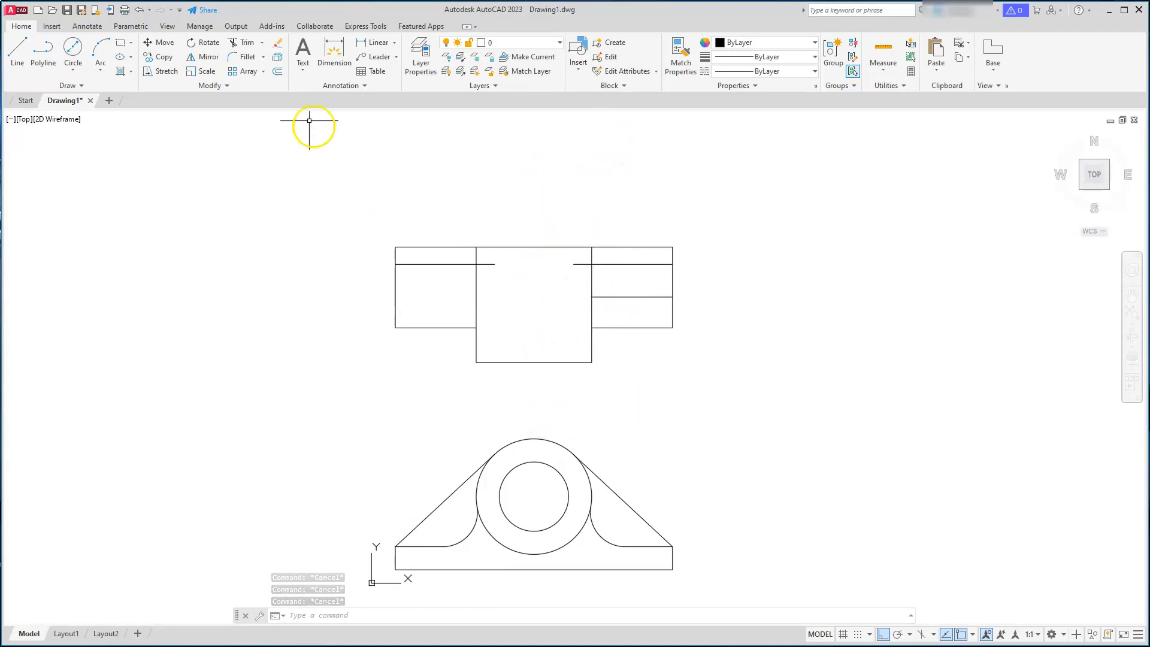
Step: Draw a vertical construction line through the midpoint of the top view's lowest edge
left_click(72, 84)
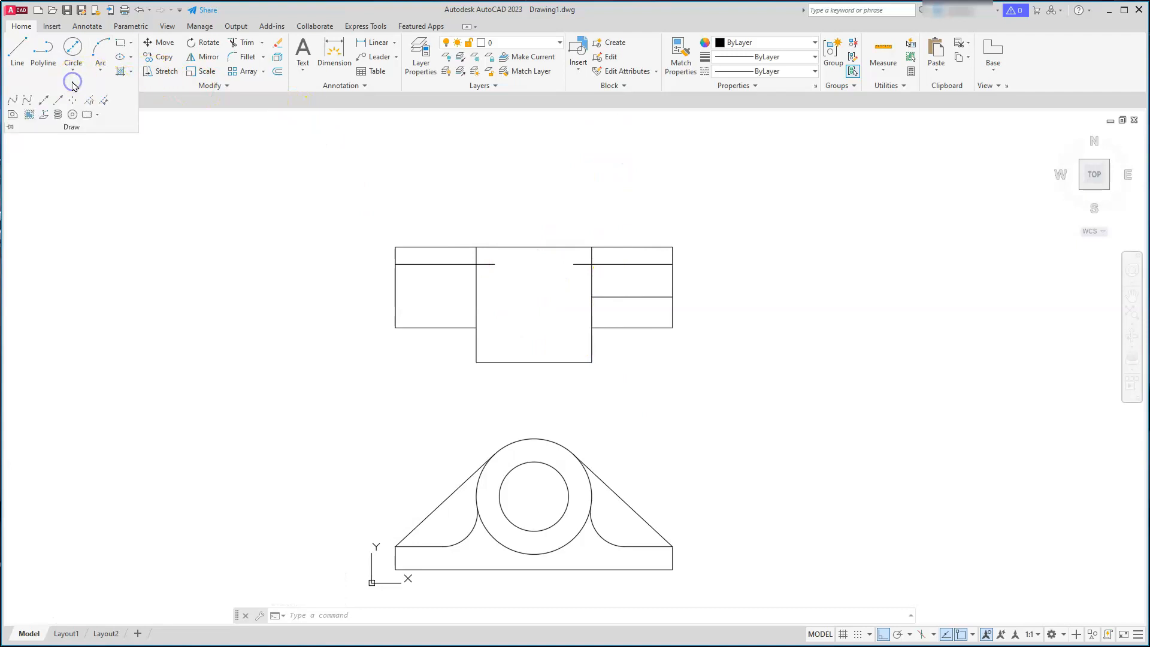
left_click(43, 101)
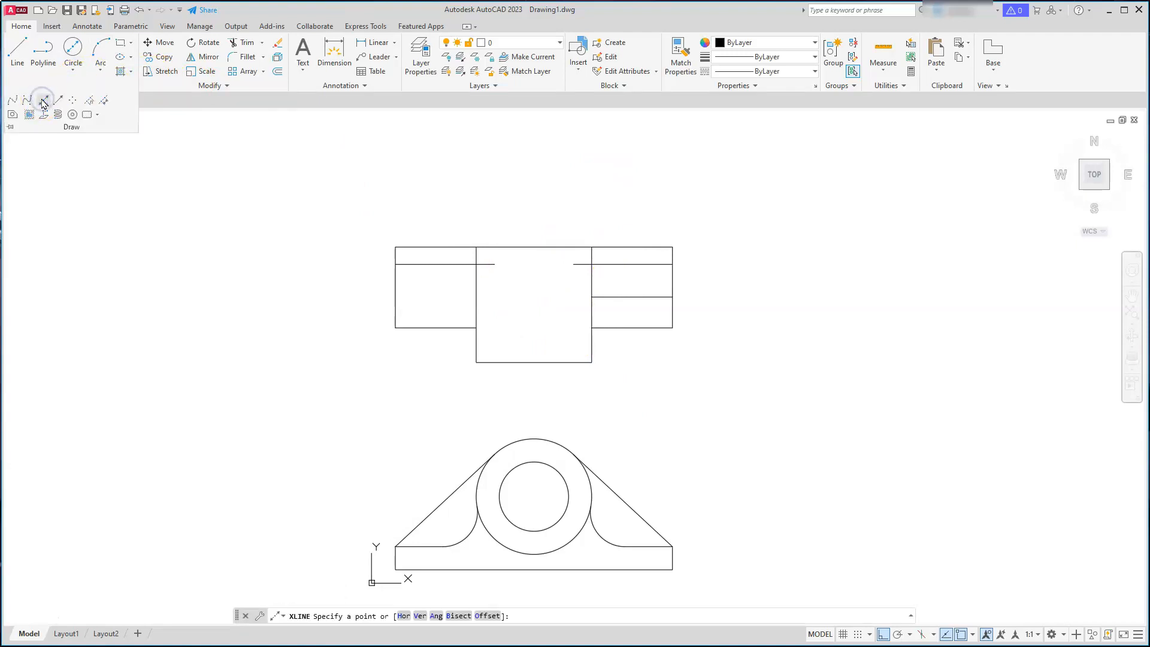
left_click(419, 617)
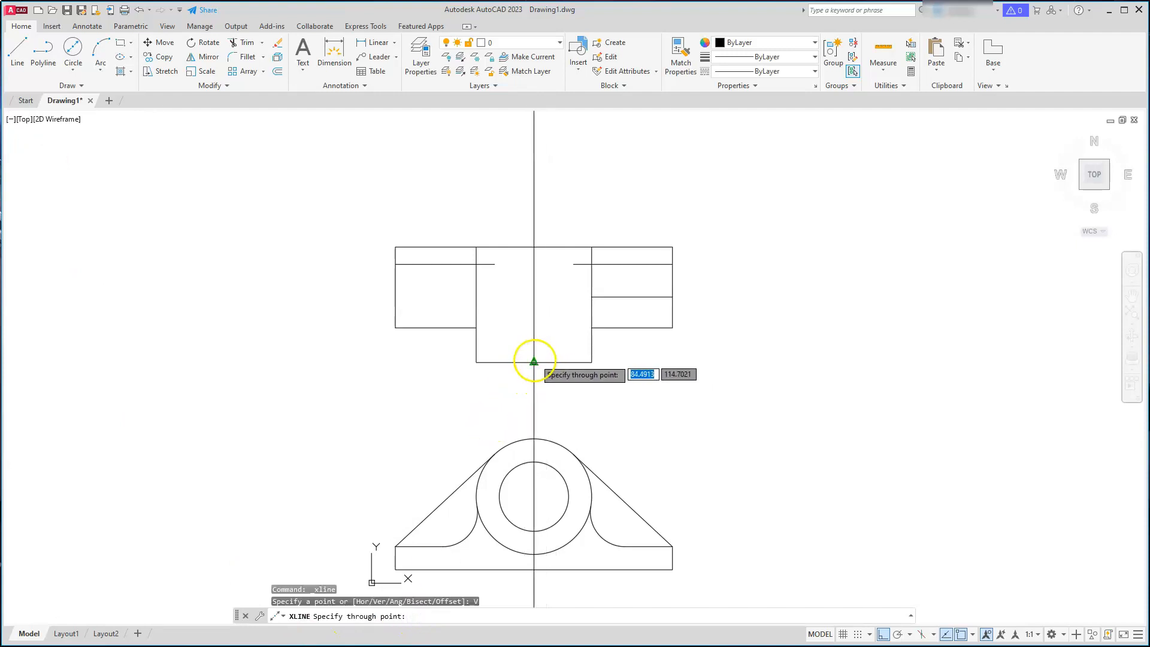
left_click(534, 361)
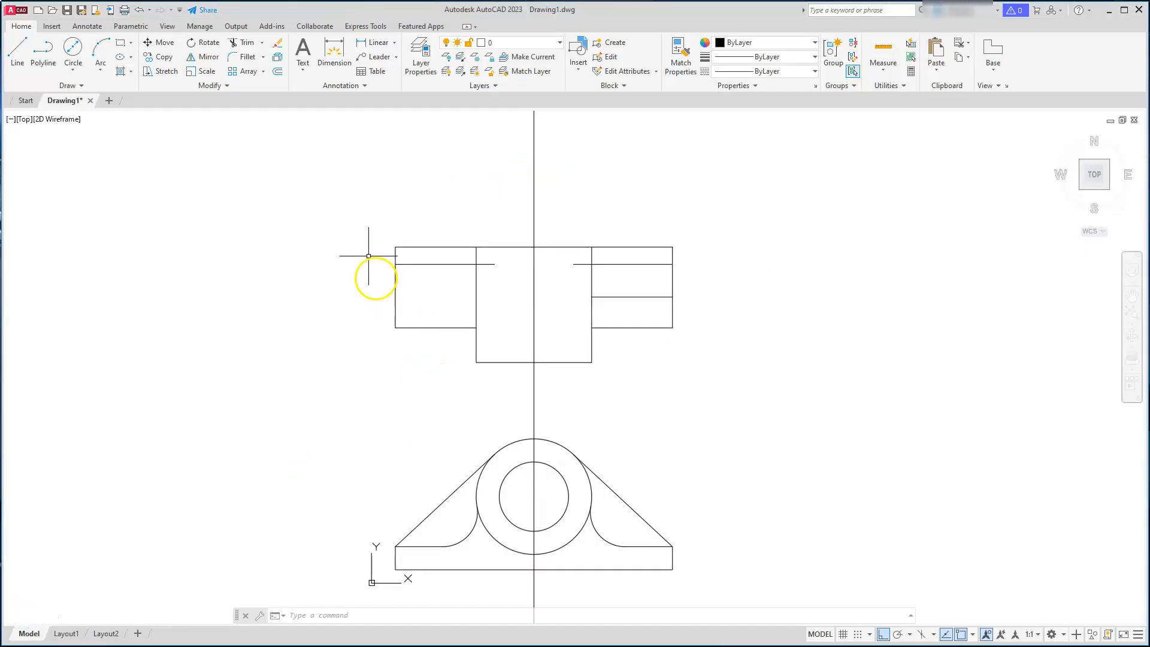
Step: Offset the central vertical construction line 54 to the right
left_click(277, 71)
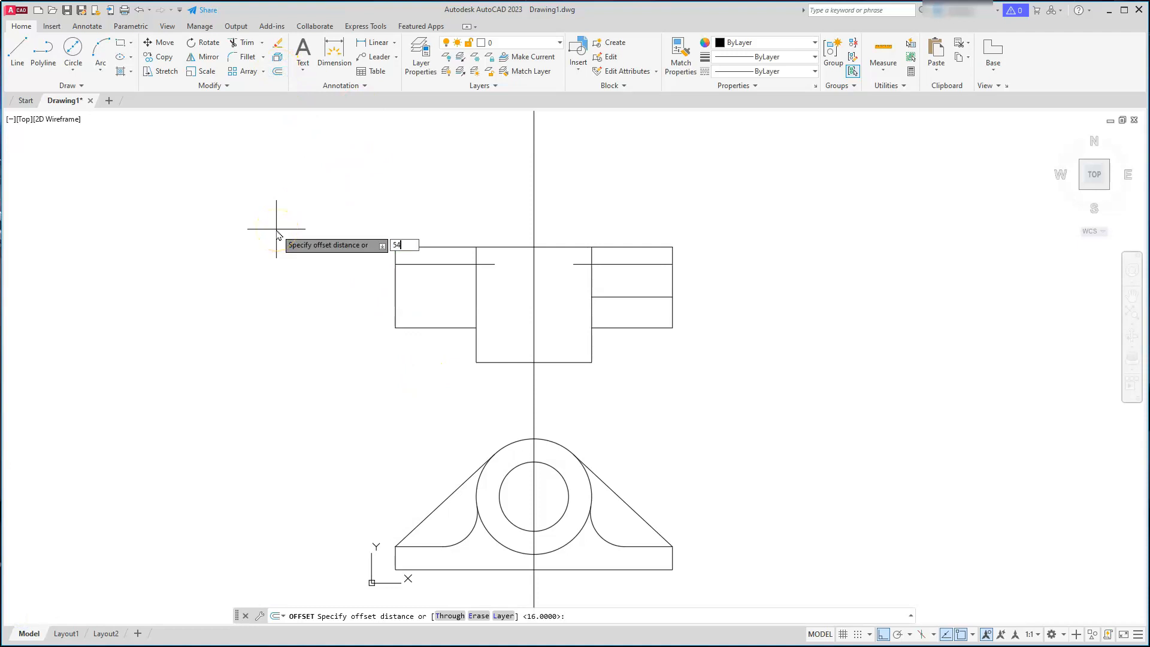
key("Return")
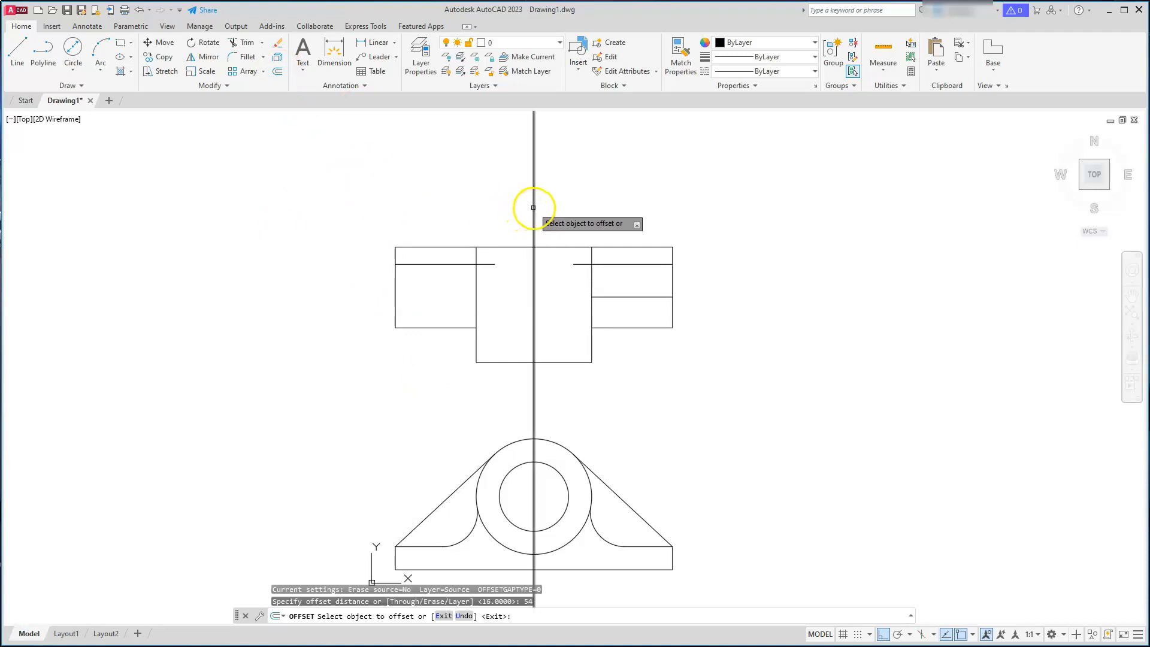
left_click(534, 209)
left_click(690, 197)
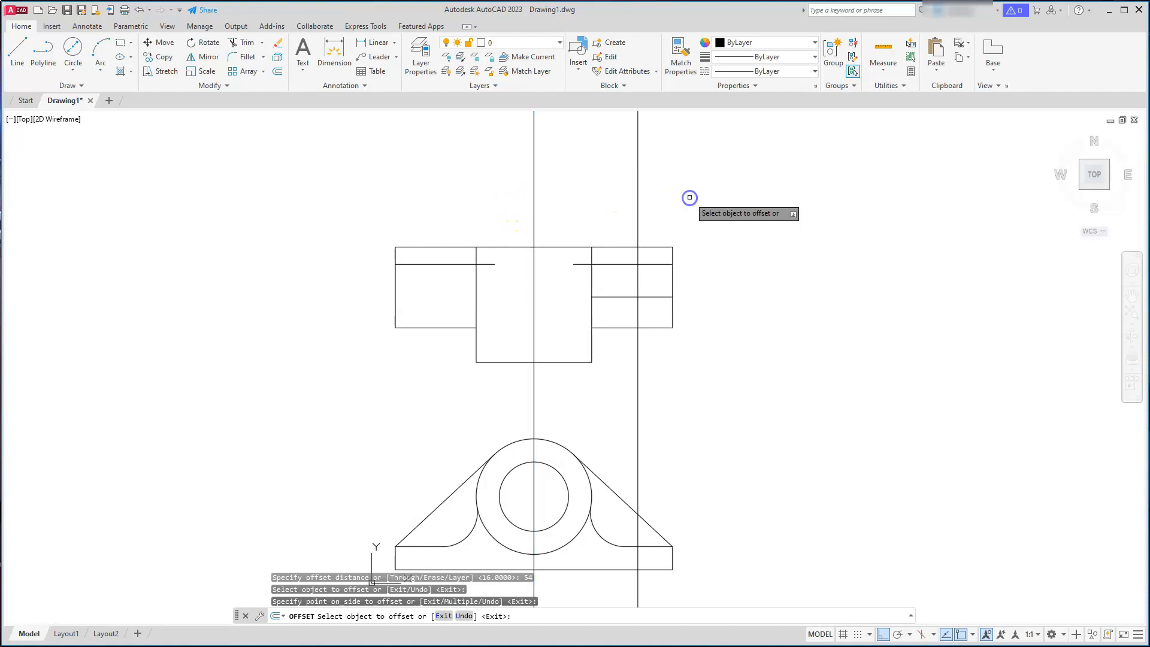
key("Escape")
key("Escape")
key("Escape")
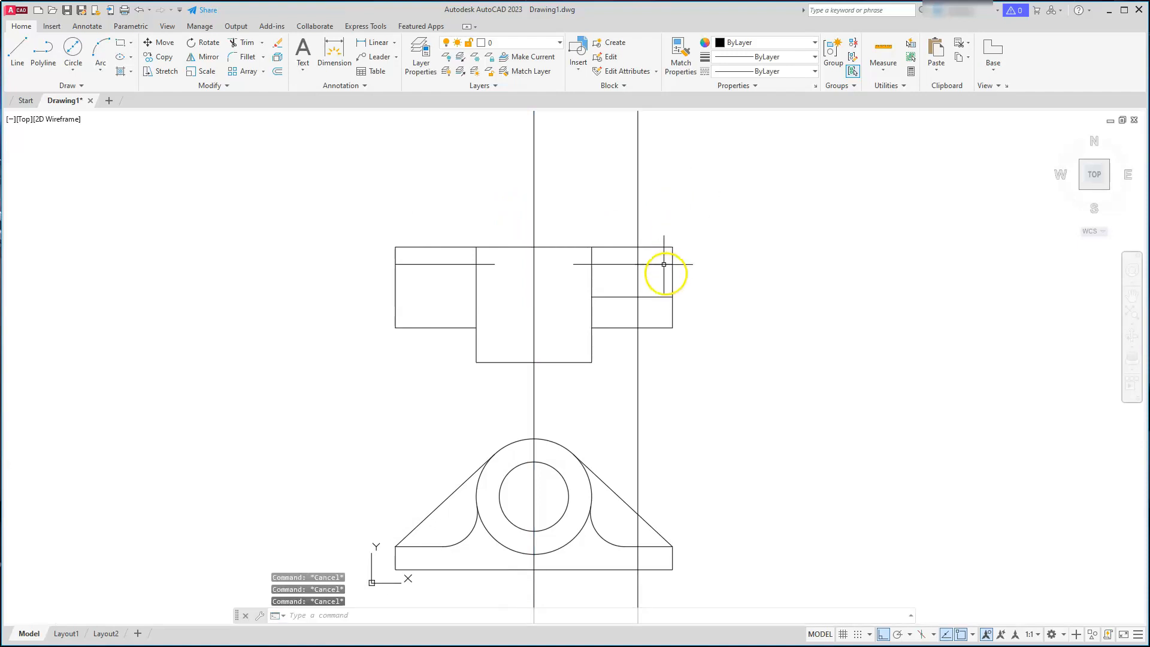
Step: Draw a 12 diameter circle centred where the offset vertical line crosses the offset horizontal line in the right wing
left_click(67, 67)
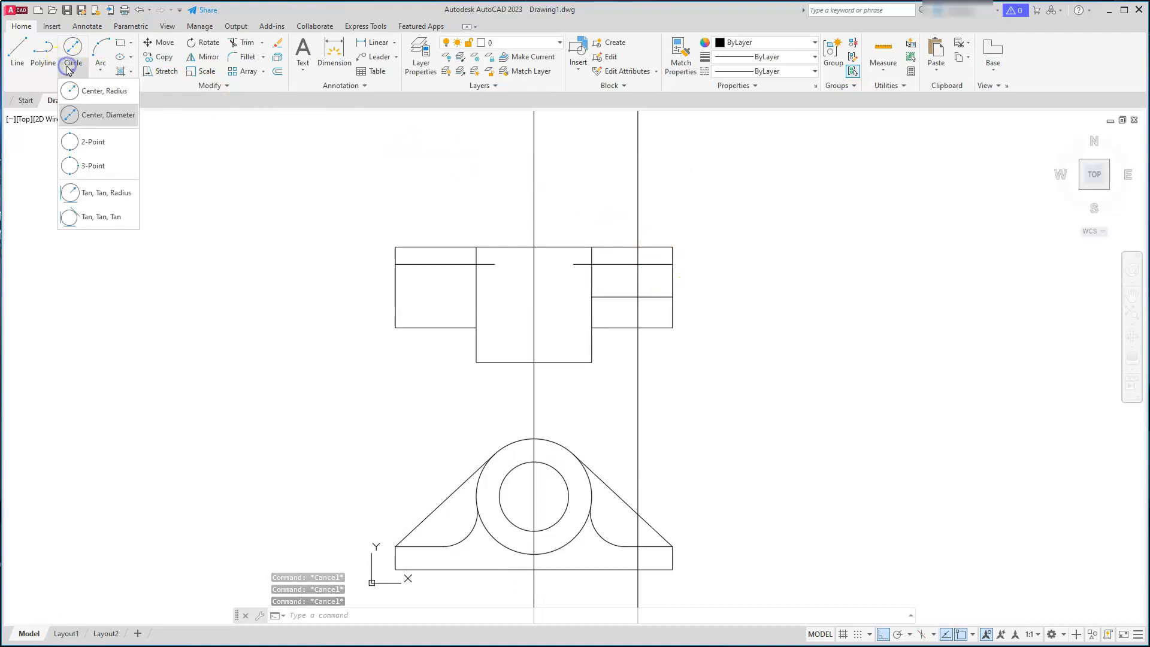
left_click(85, 115)
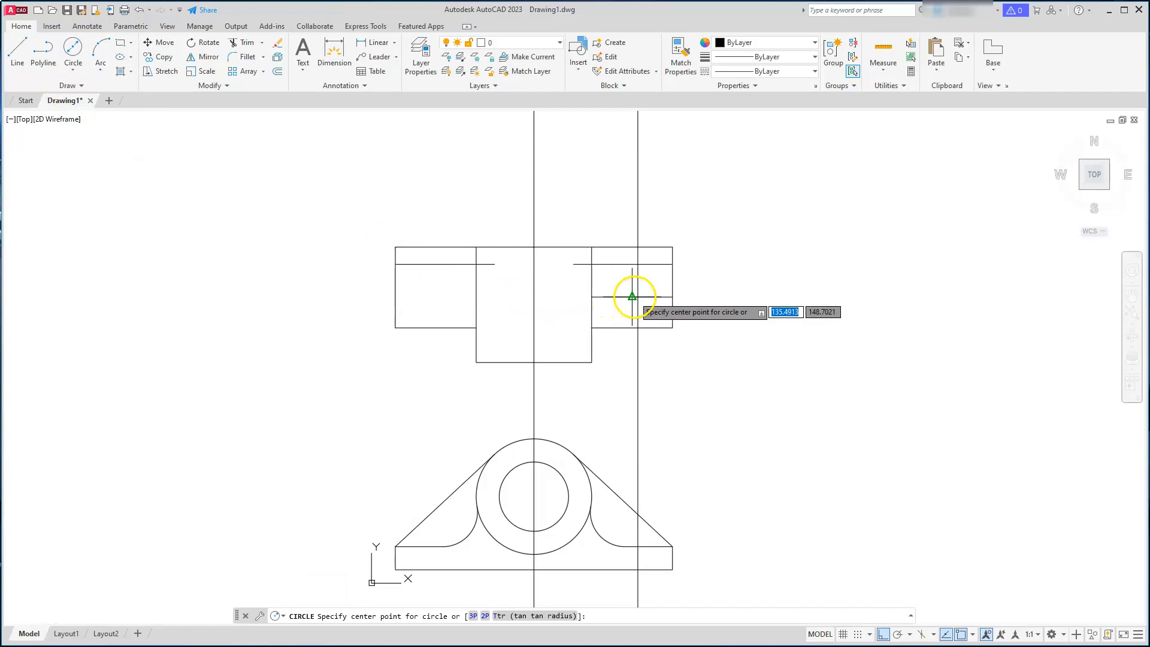
scroll(637, 296, "up", 6)
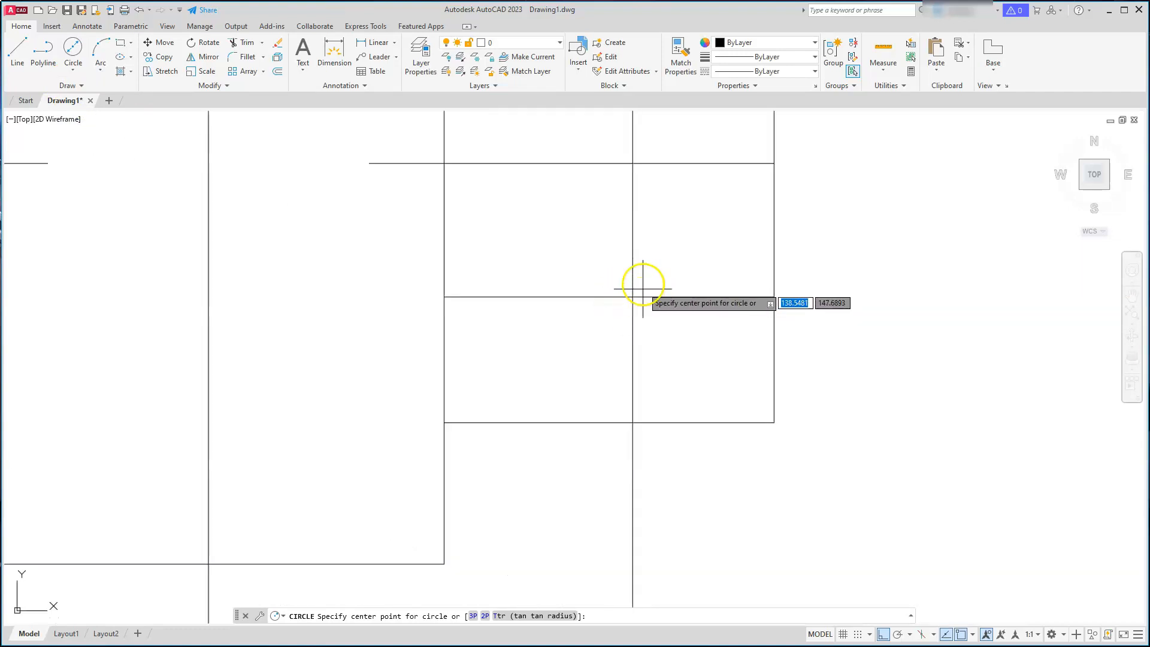
left_click(971, 637)
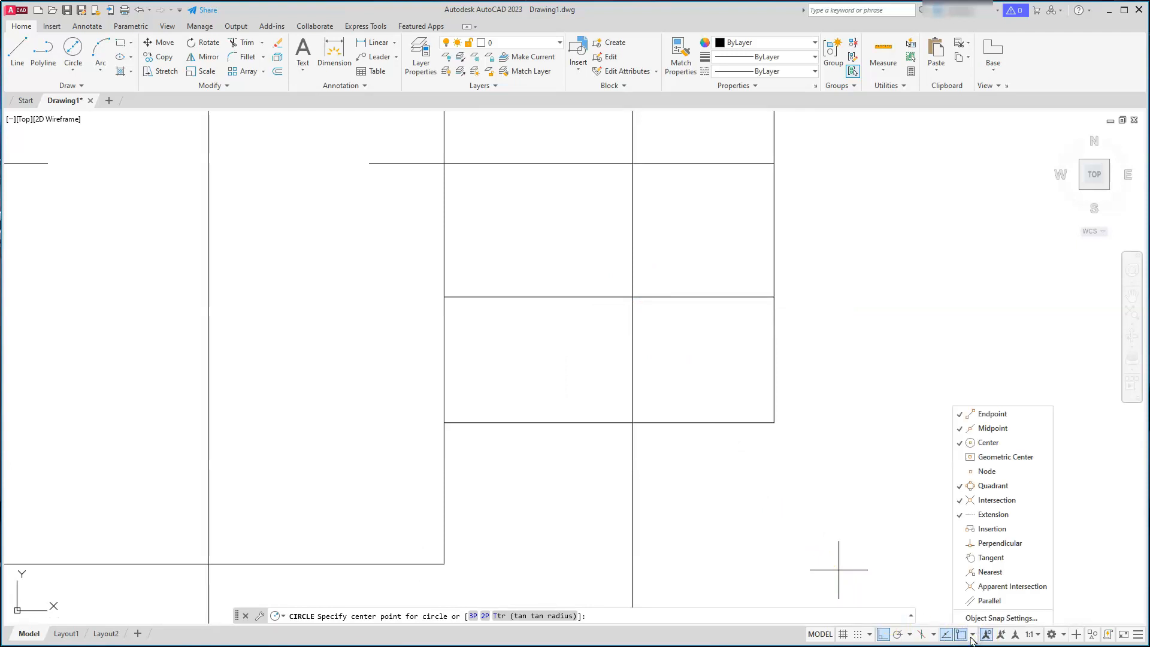
left_click(991, 532)
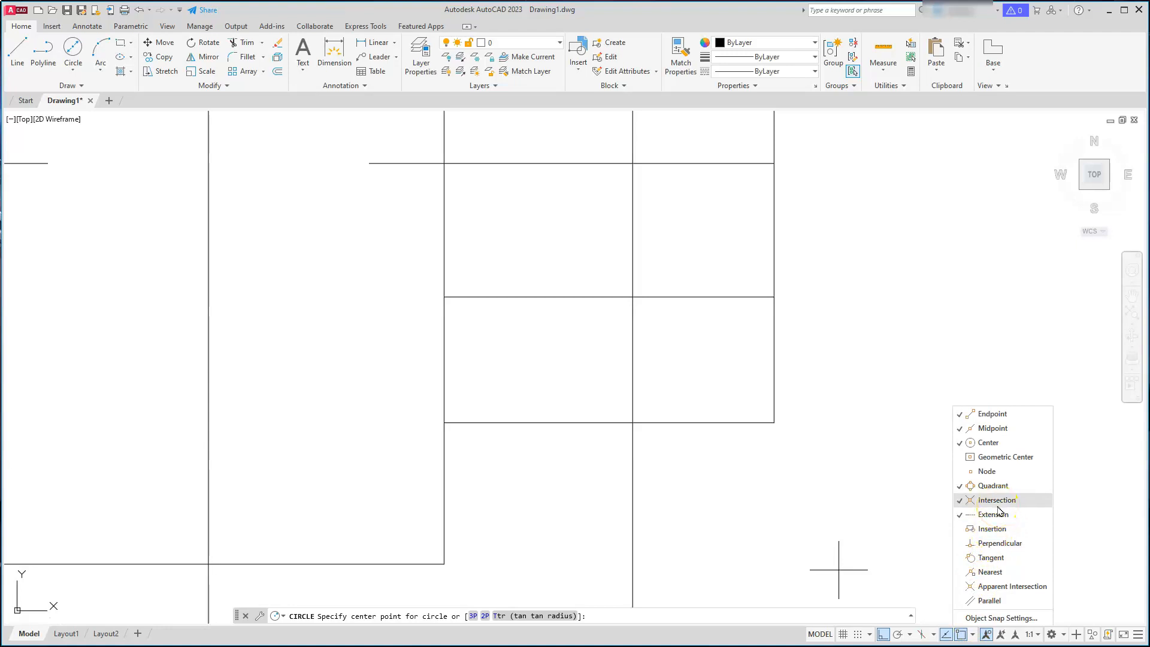
left_click(770, 499)
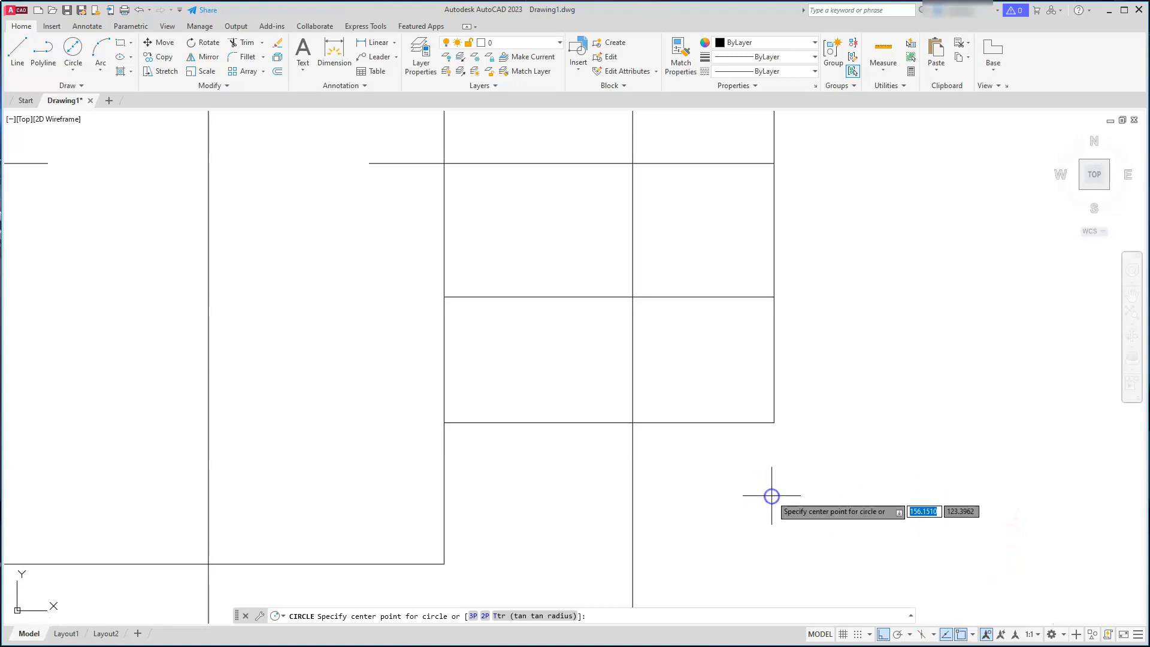
left_click(632, 297)
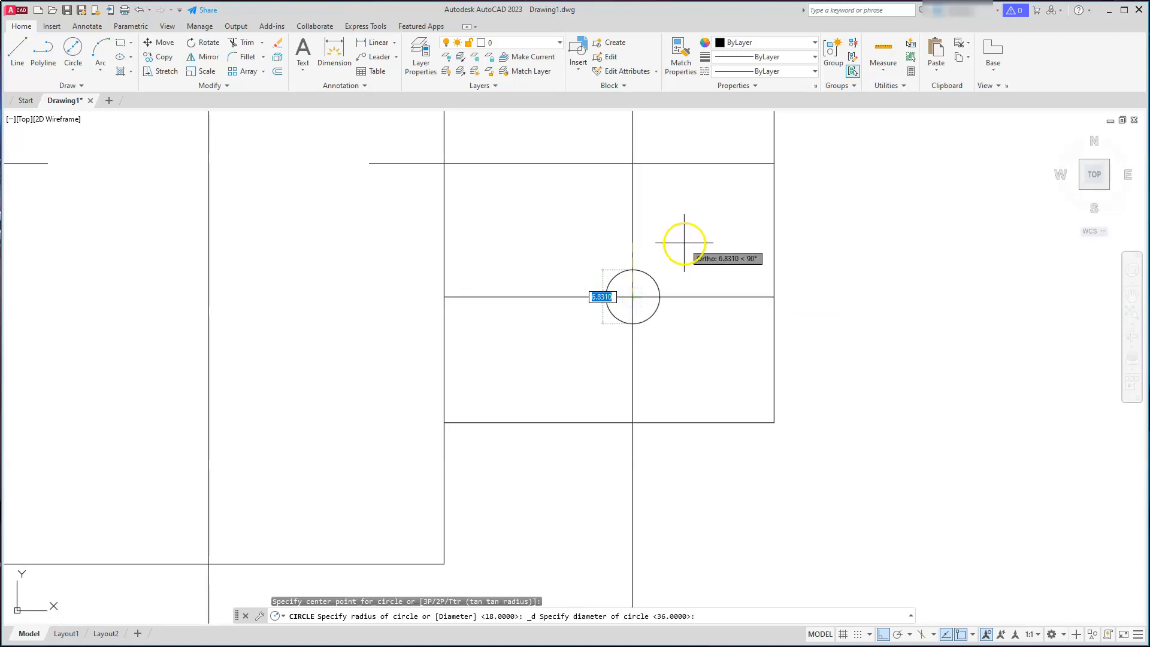
type("12")
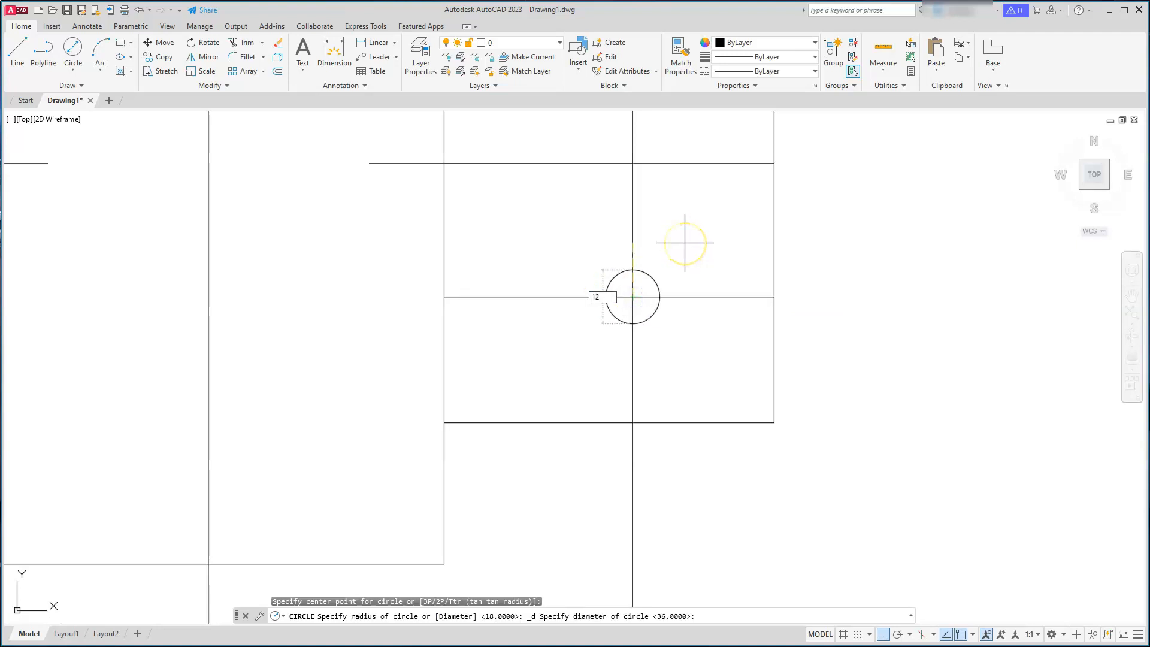
key("Return")
Step: Erase the vertical construction line and the horizontal line that cross at the centre of the right wing's circle
scroll(642, 301, "down", 6)
mouse_move(560, 326)
middle_mouse_down()
mouse_move(649, 403)
mouse_move(718, 404)
middle_mouse_up()
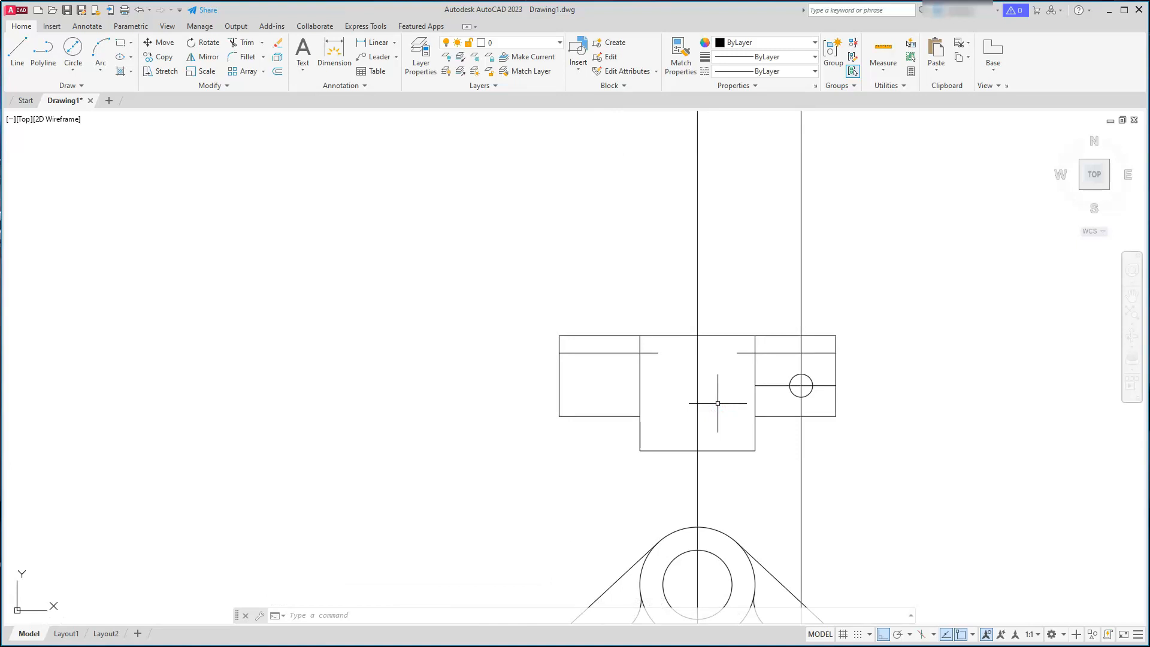
left_click(827, 257)
left_click(773, 279)
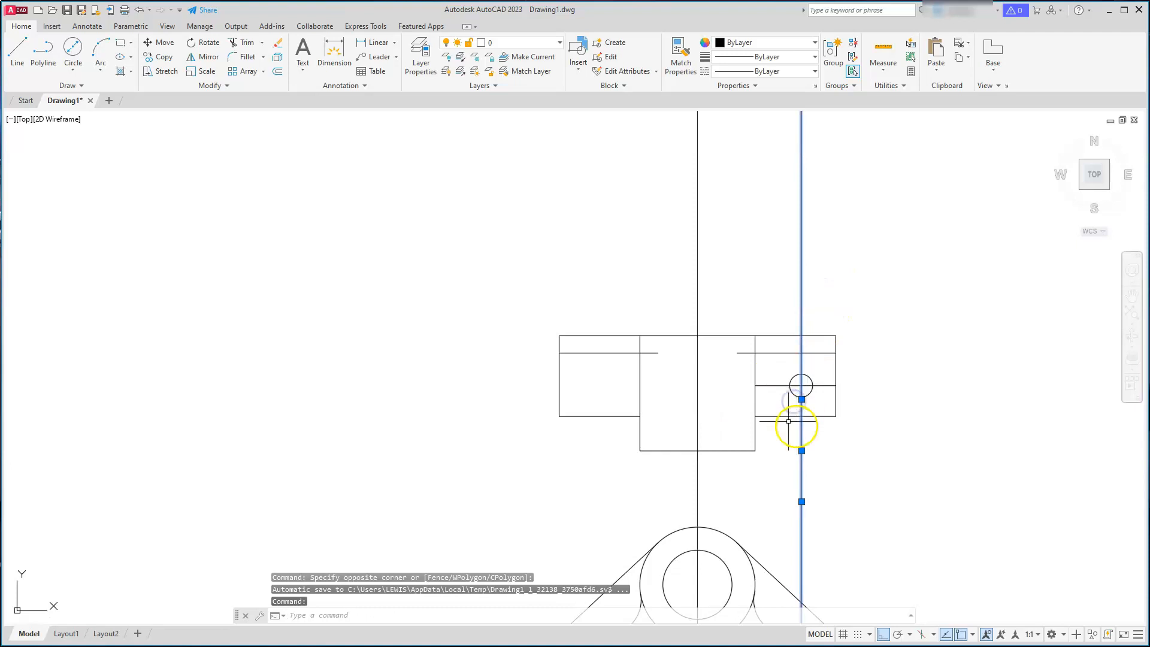
left_click(777, 386)
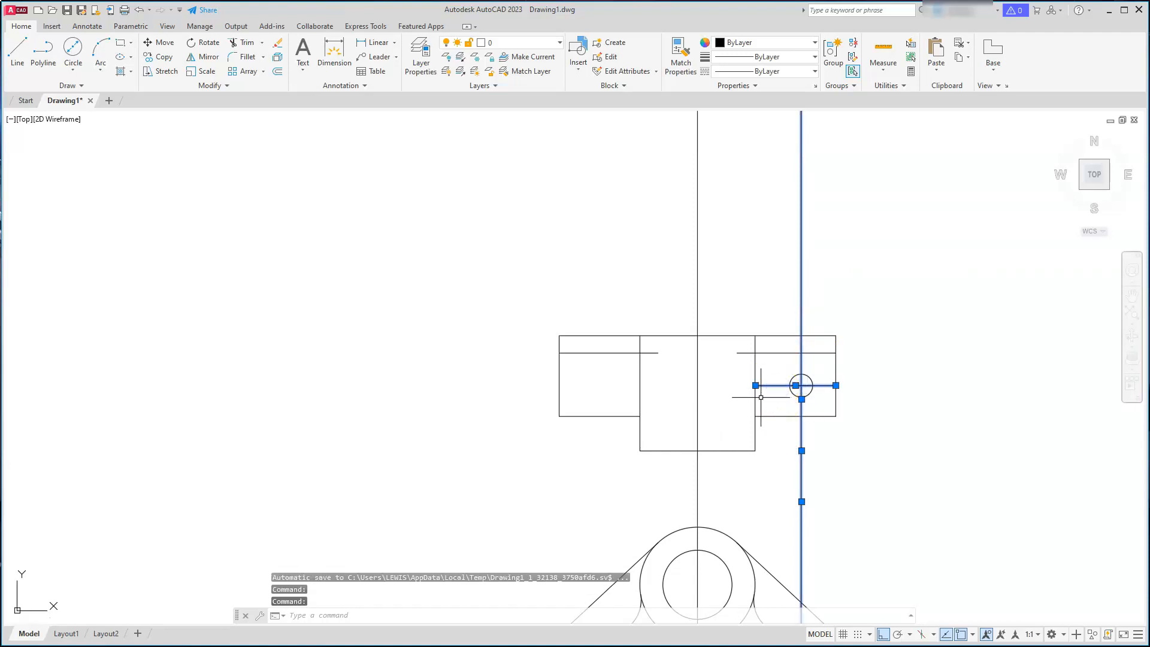
key("Delete")
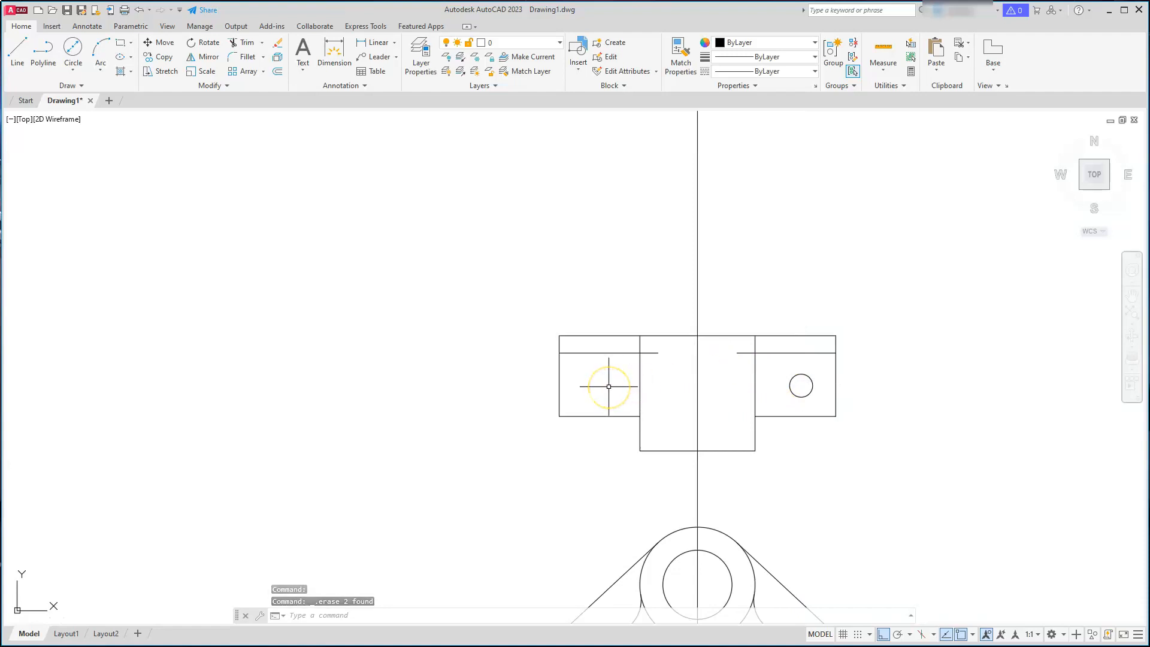
Step: Mirror the right wing's circle about the top view's vertical centre axis into the left wing, keeping the original
left_click(208, 57)
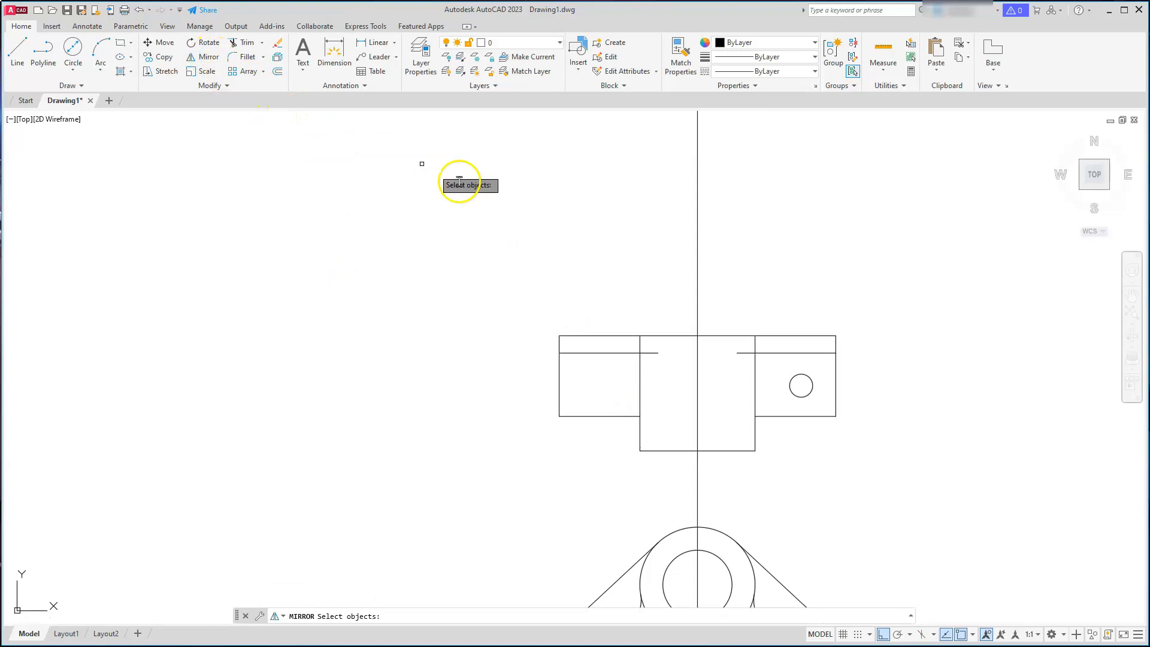
left_click(800, 400)
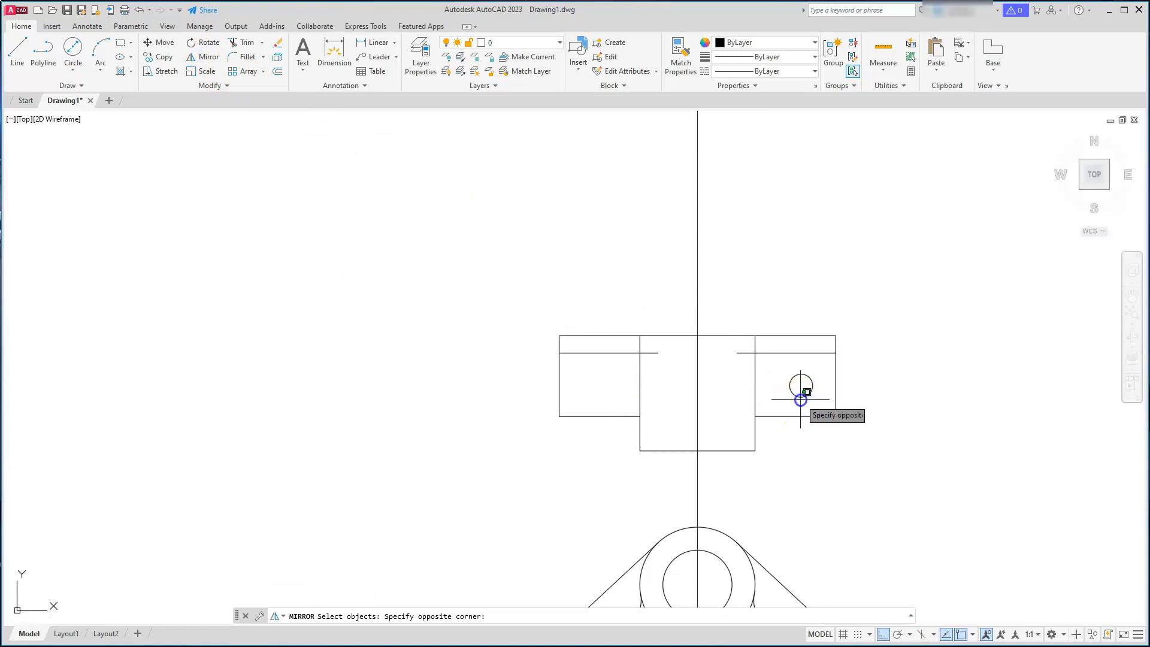
left_click(791, 385)
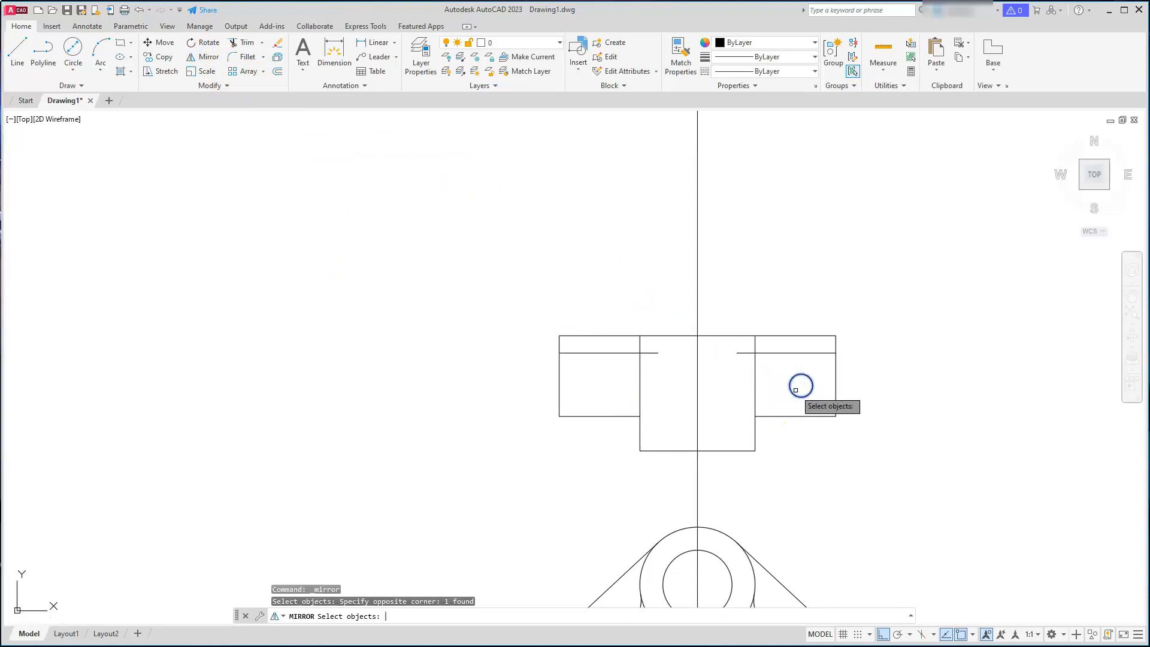
key("Return")
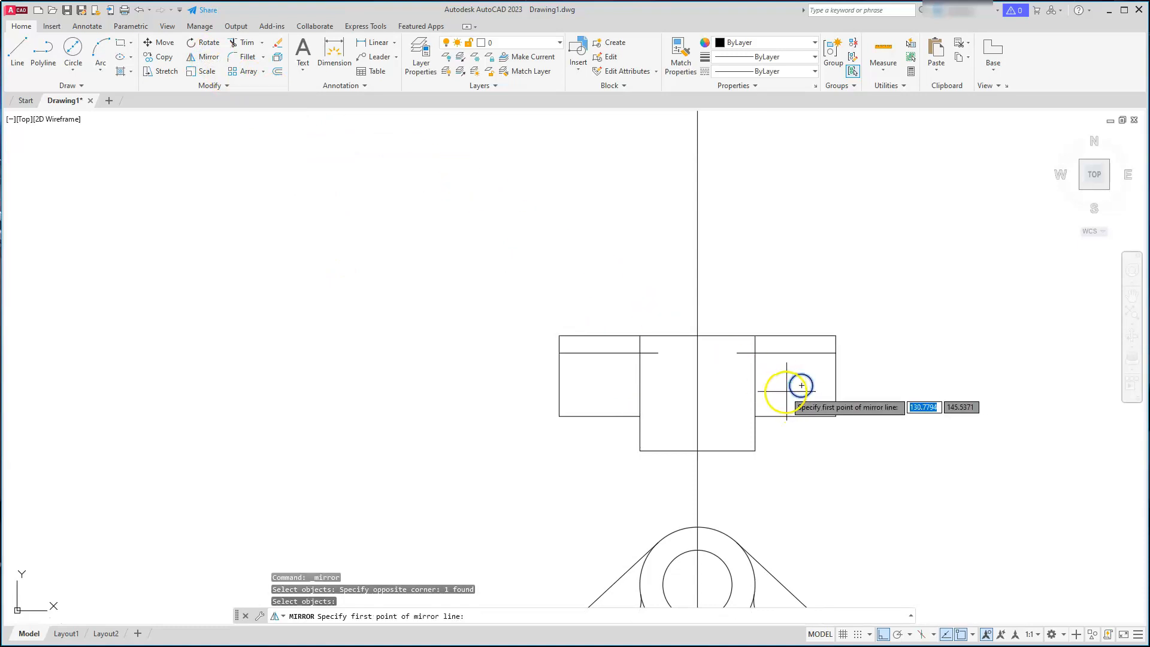
left_click(697, 450)
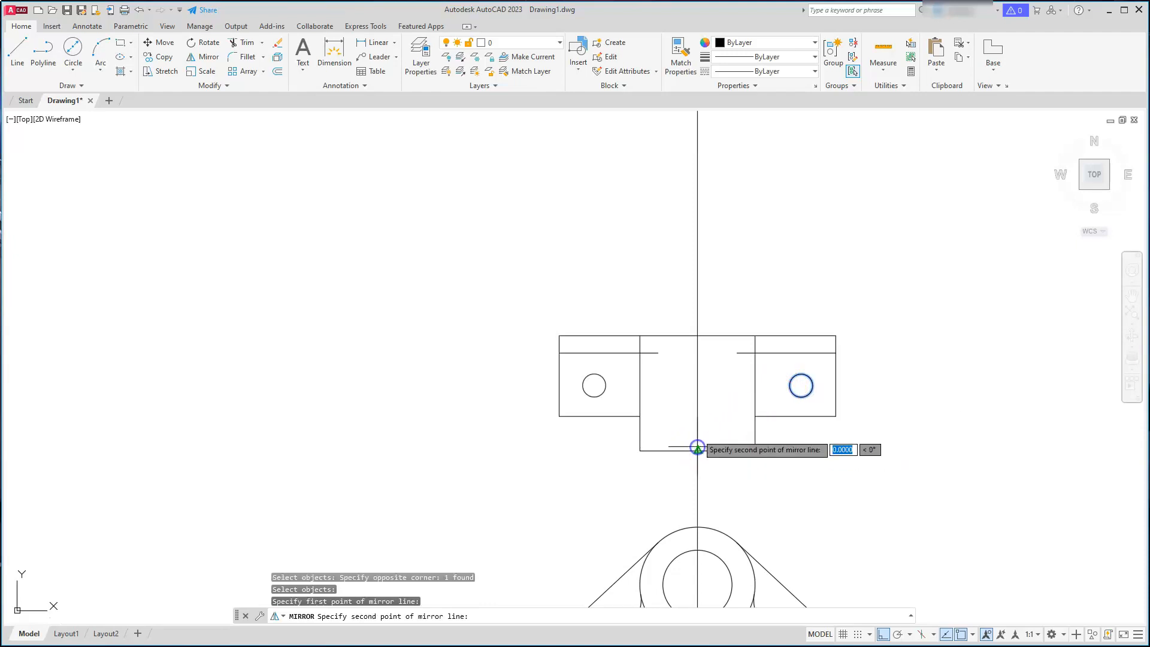
left_click(697, 336)
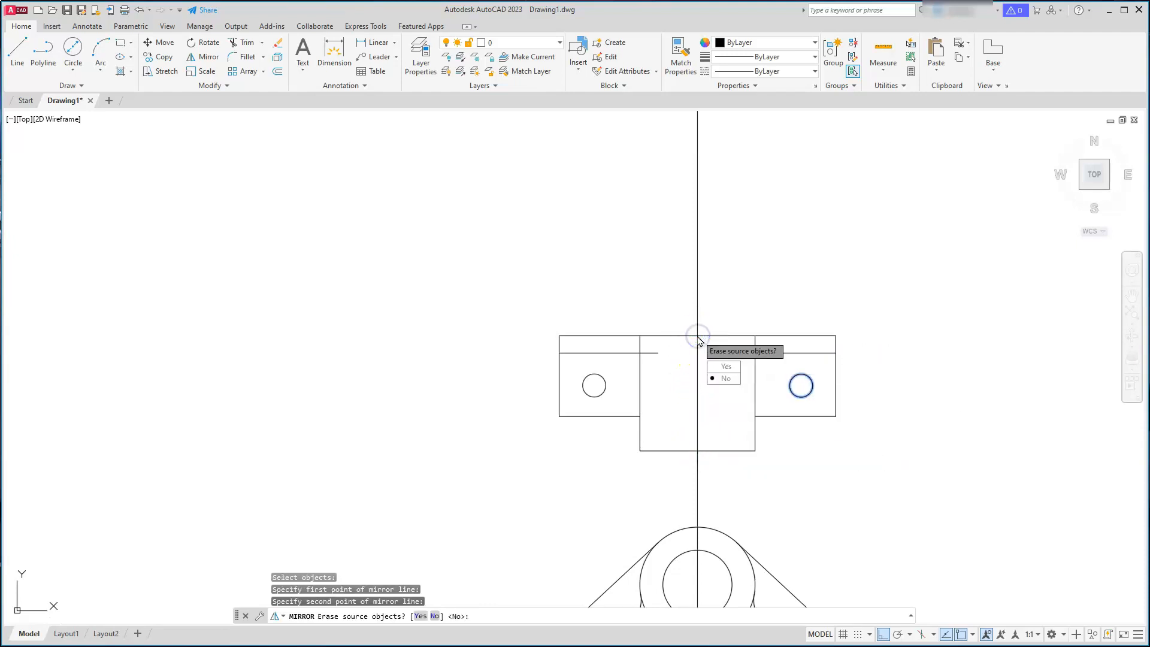
key("Return")
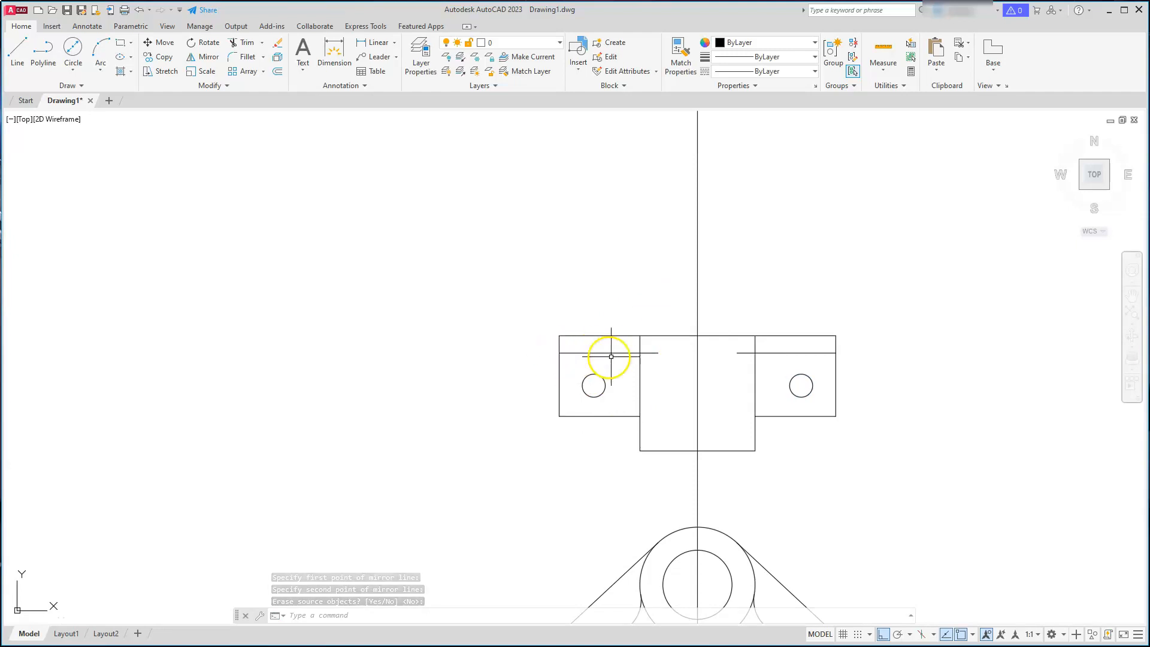
Step: Erase the central vertical construction line that runs through both views
left_click(759, 252)
left_click(665, 290)
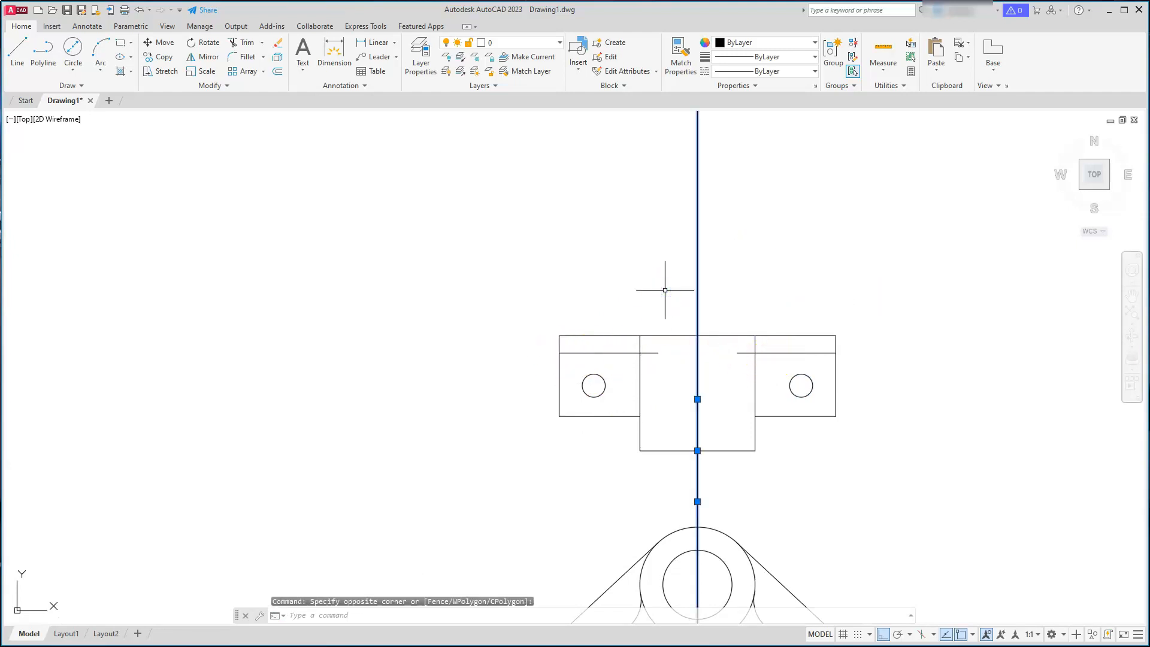
key("Delete")
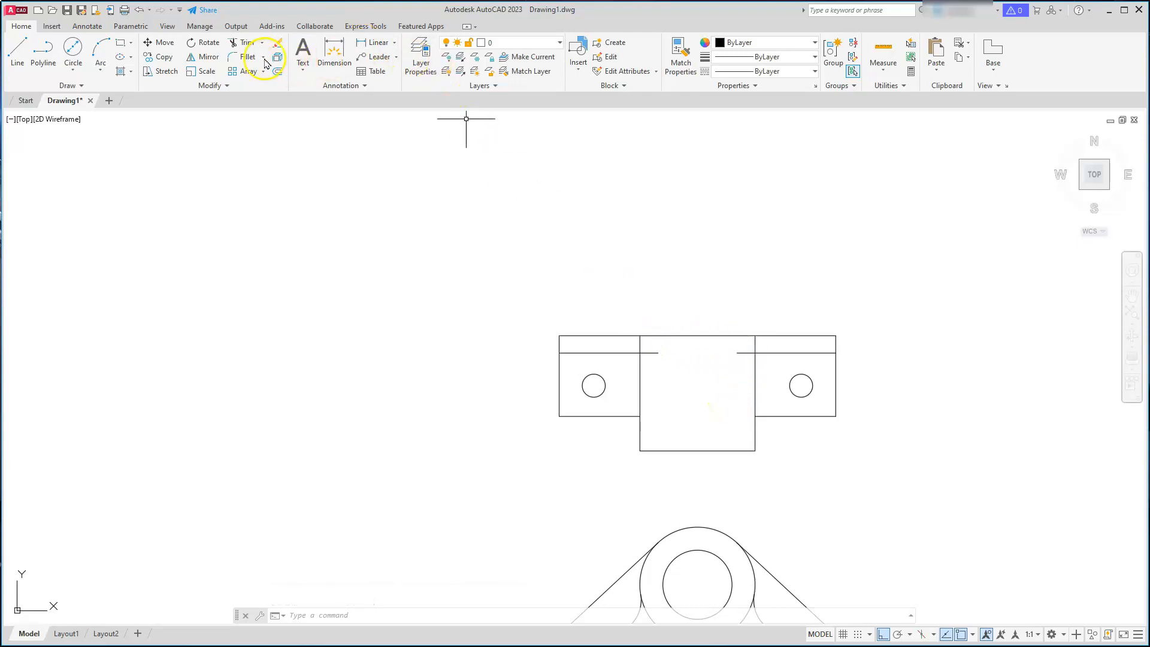
Step: Trim the two short vertical segments of the top view's central block between its upper edge and the horizontal lines just below
left_click(236, 45)
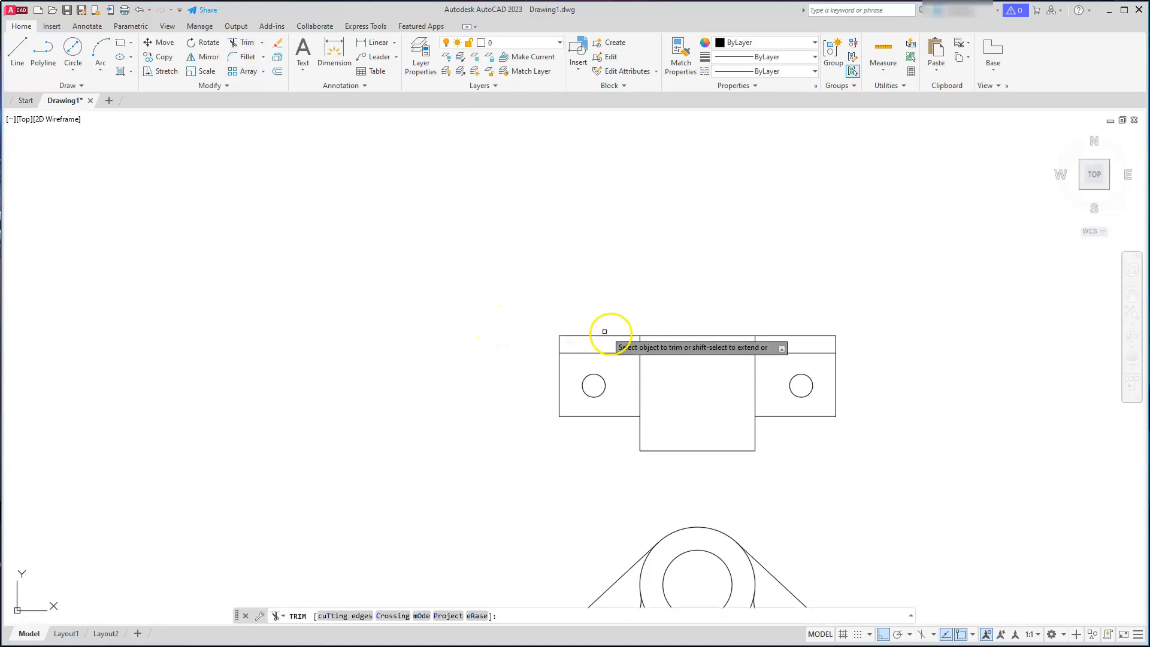
left_click(639, 343)
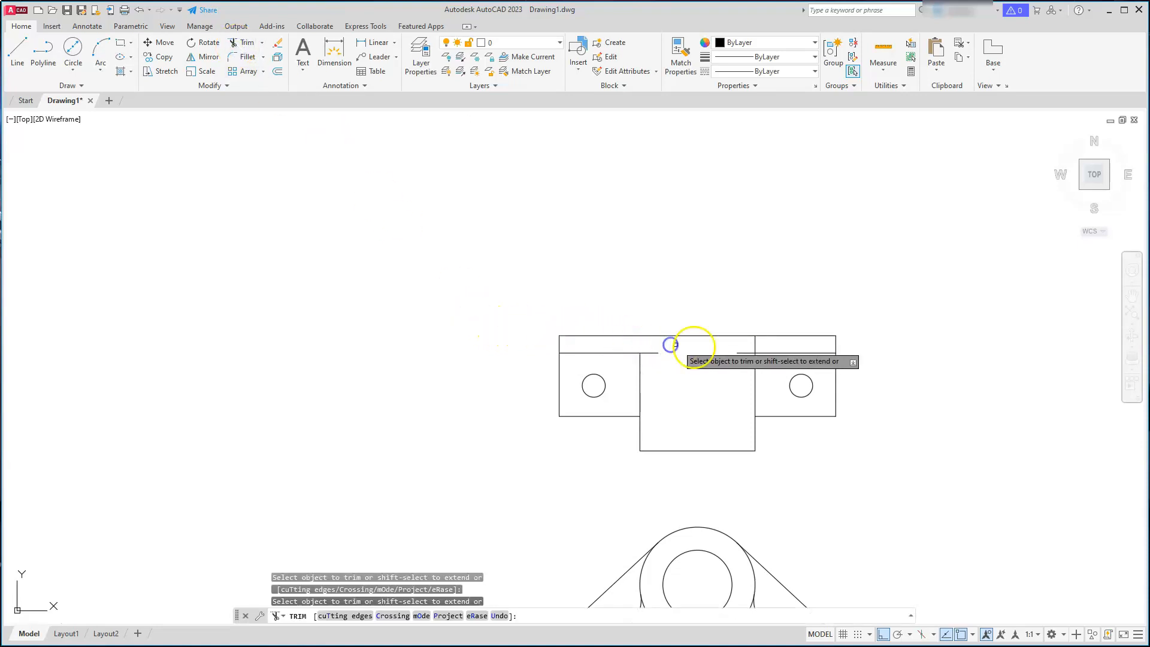
left_click(753, 343)
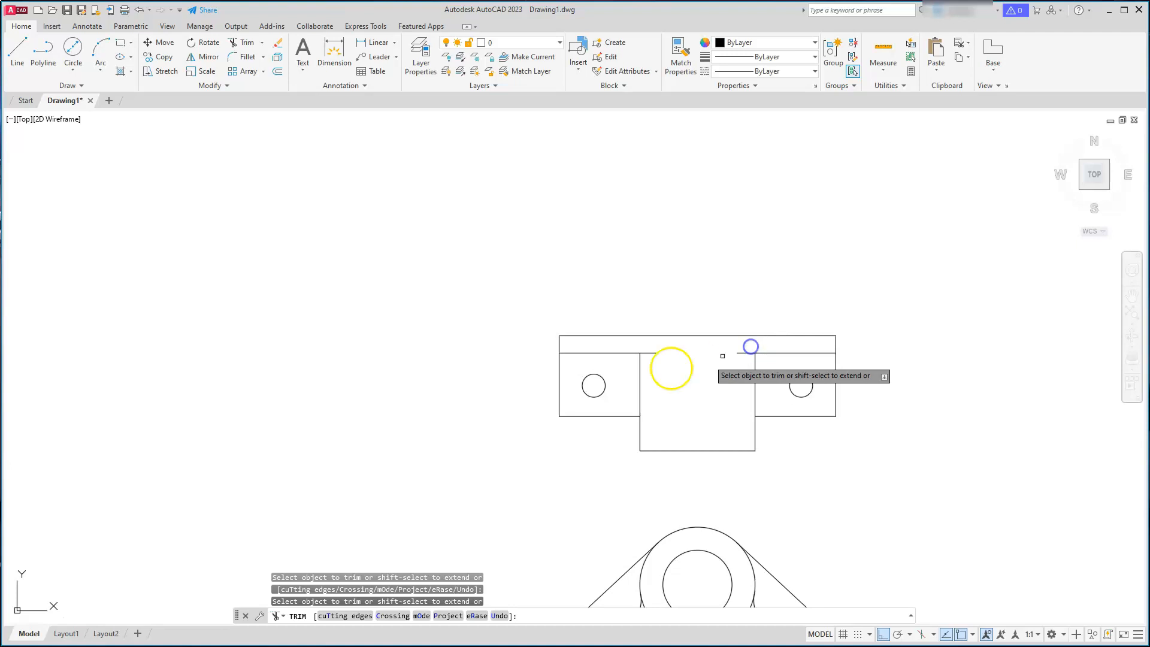
key("Escape")
key("Escape")
key("Escape")
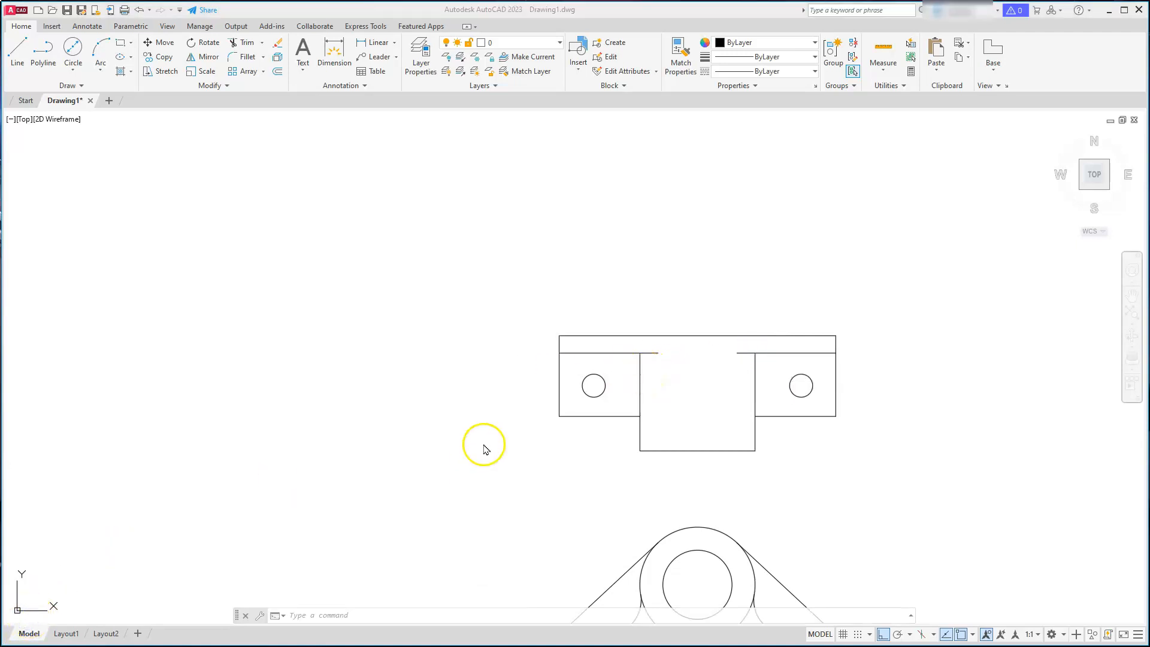
scroll(497, 427, "down", 3)
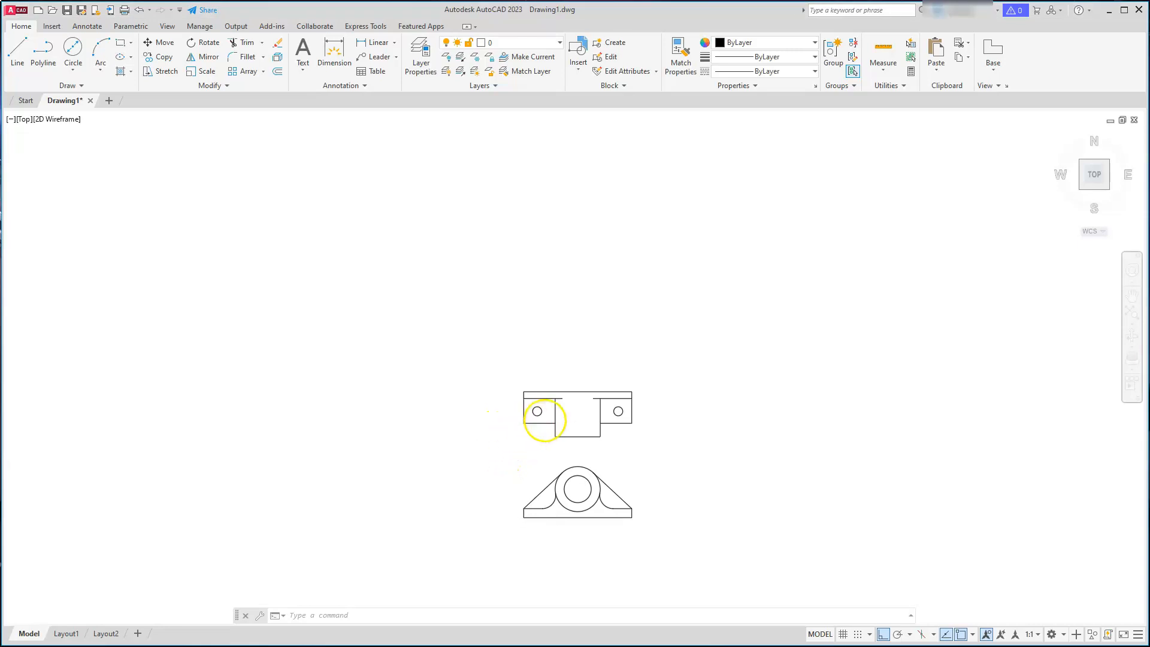
scroll(546, 419, "up", 4)
middle_click_drag(551, 463, 565, 391)
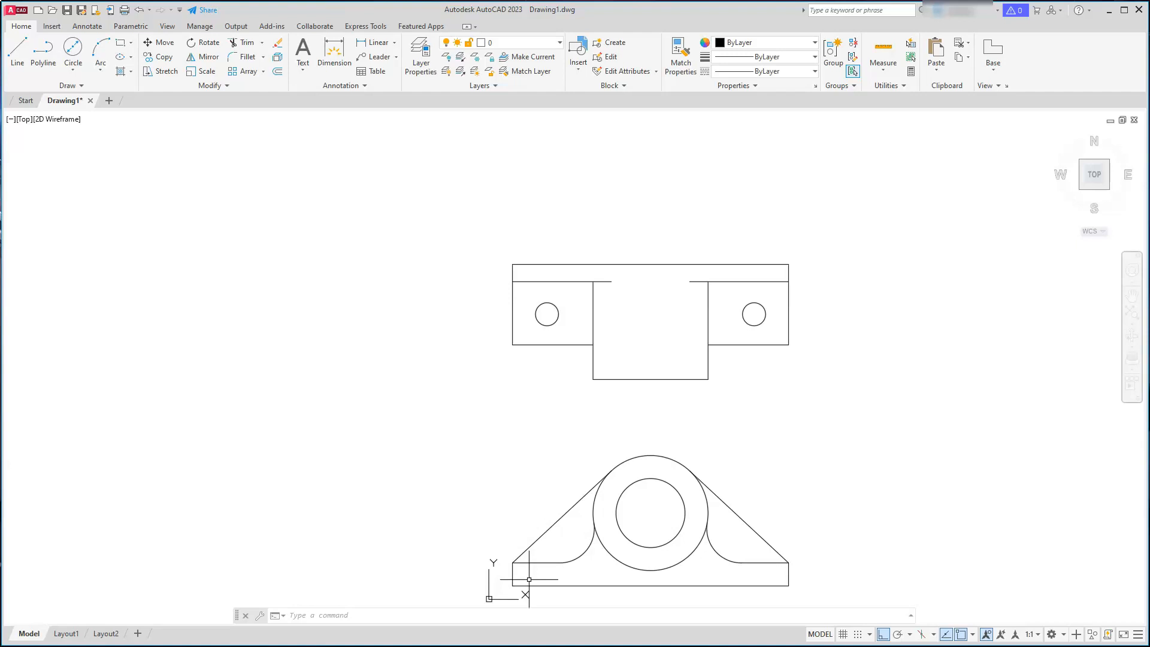
middle_click_drag(529, 579, 334, 512)
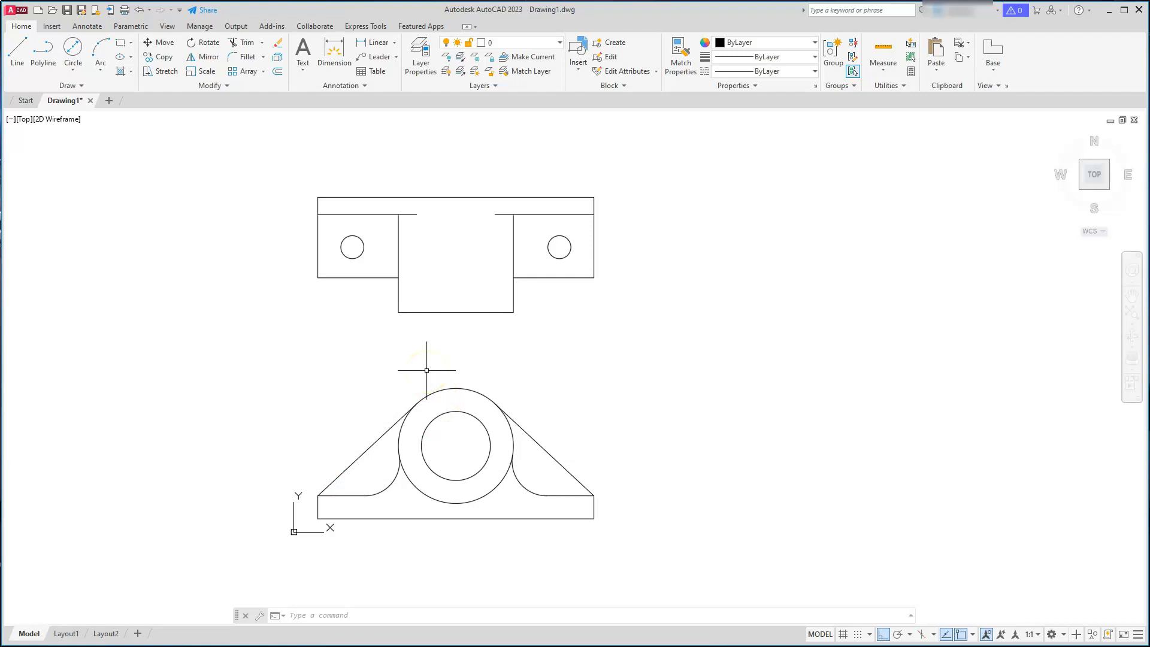